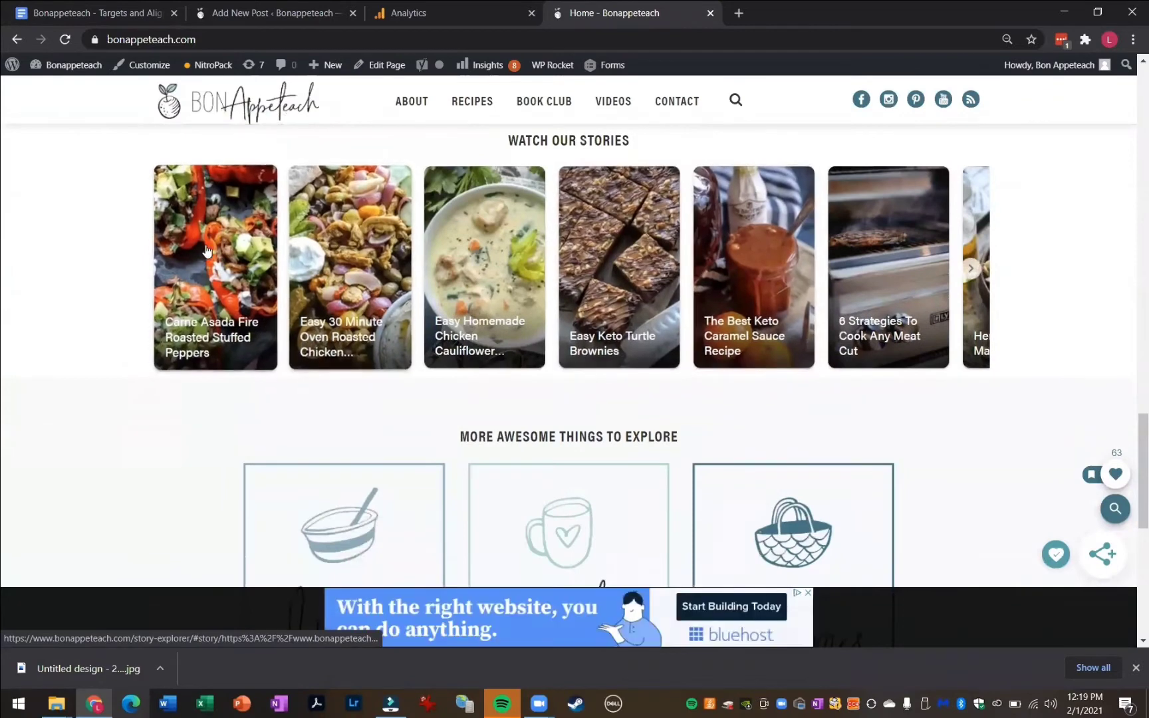
# Page through the Watch Our Stories carousel on the blog's homepage
pyautogui.click(970, 269)
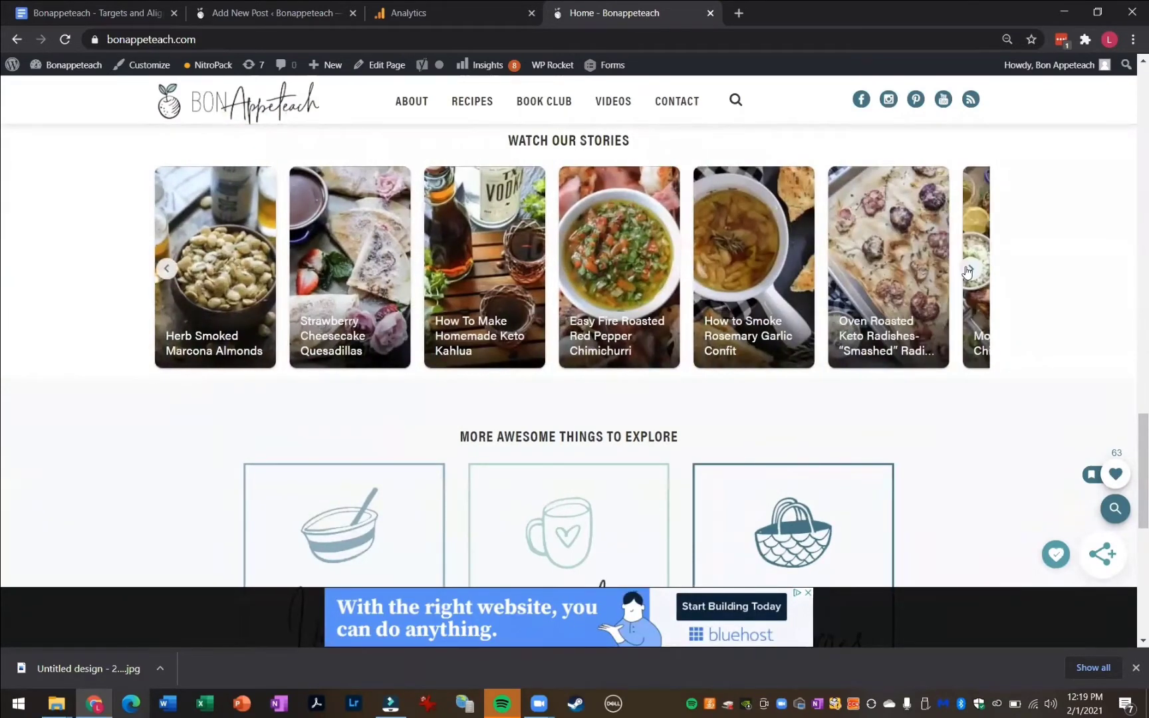
pyautogui.click(969, 270)
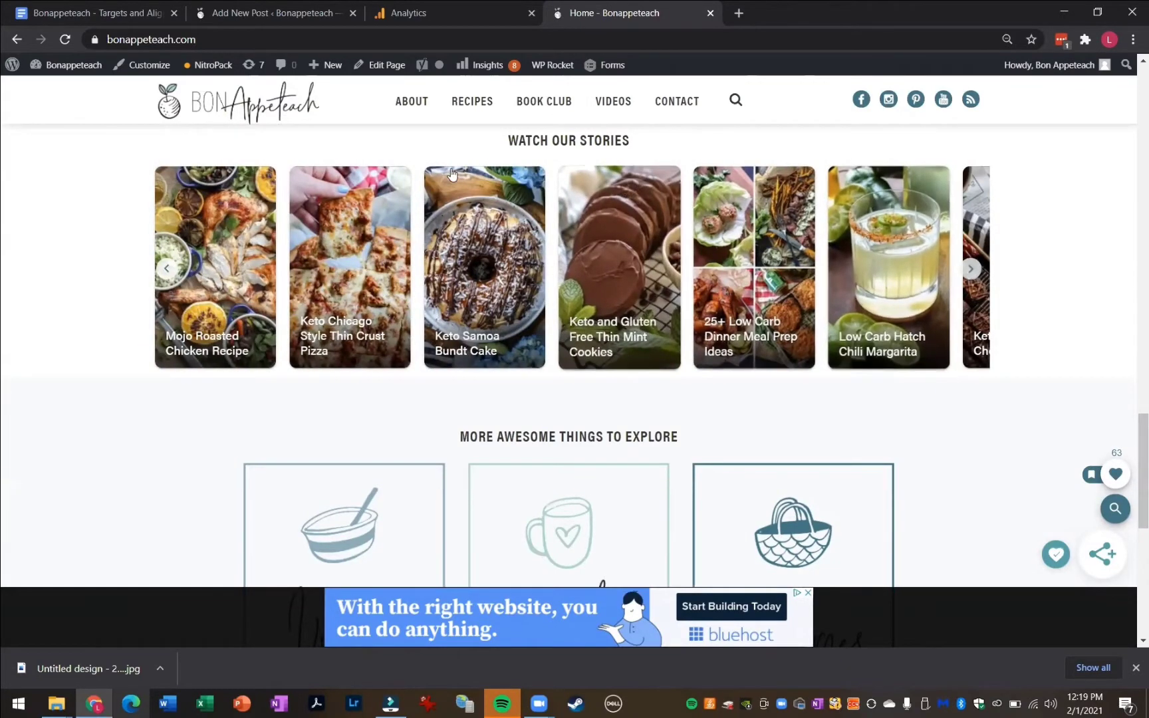
# Switch to Analytics and review the Audience Overview for Dec 1, 2020 – Jan 31, 2021
pyautogui.click(405, 25)
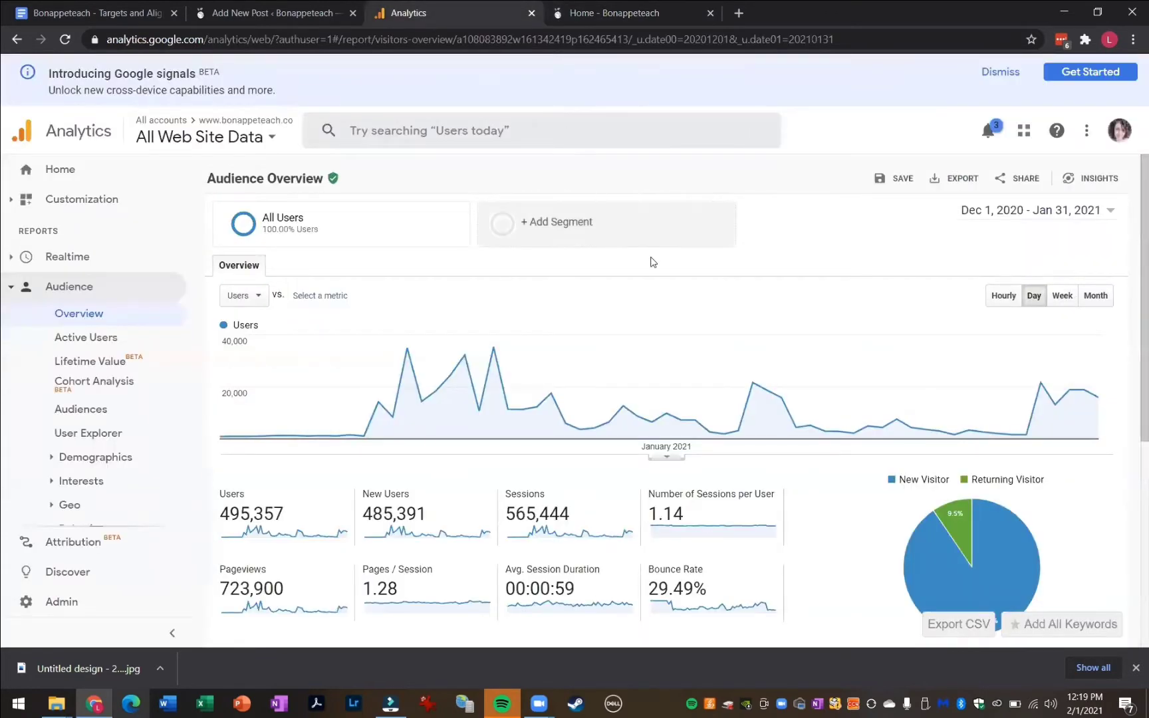
pyautogui.scroll(-2, 651, 260)
pyautogui.scroll(-2, 653, 261)
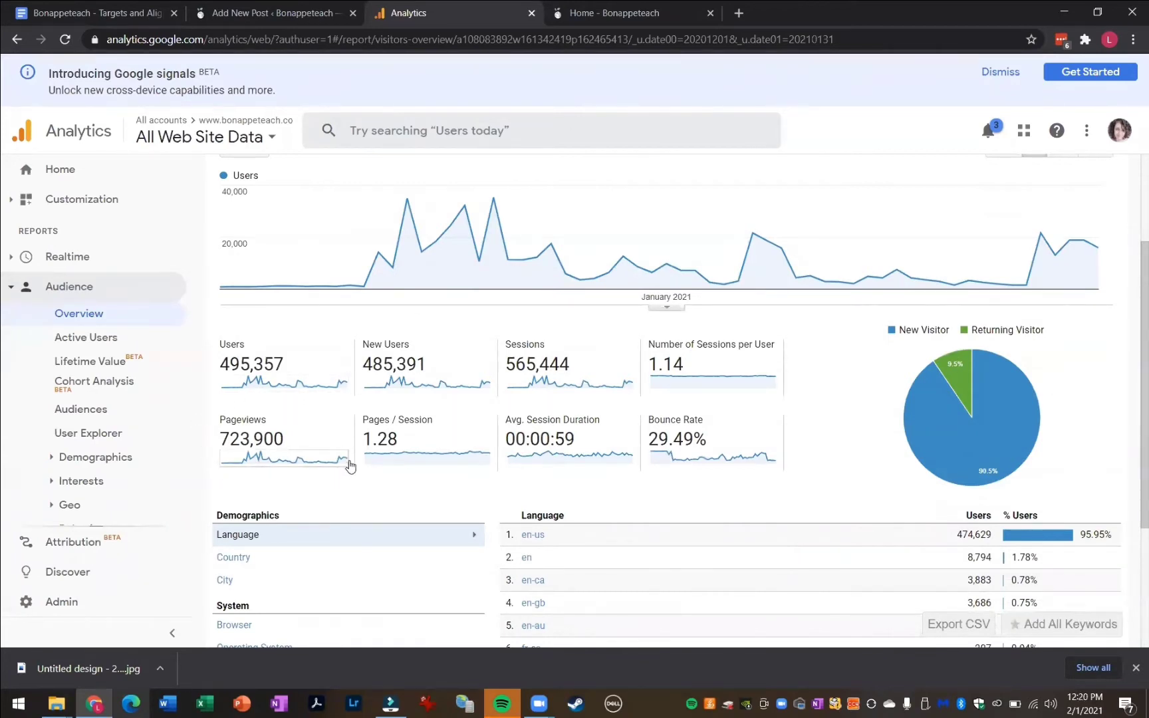
pyautogui.scroll(1, 357, 459)
pyautogui.scroll(1, 359, 447)
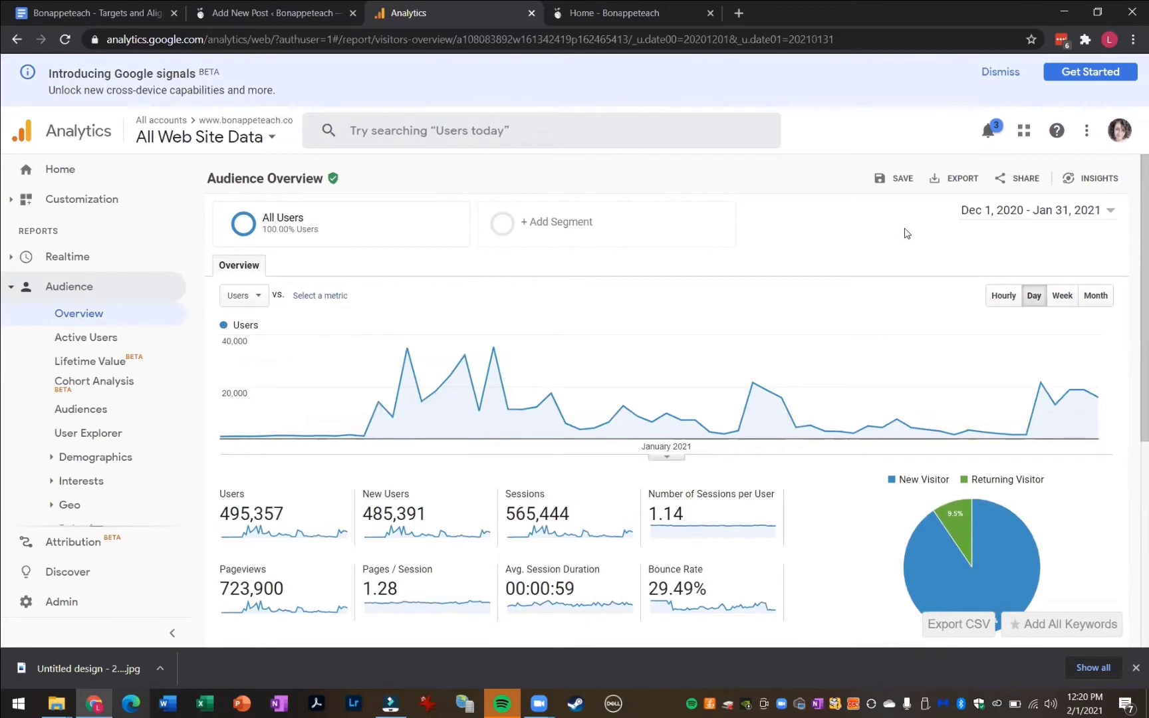
# Set the report date range to Oct 1, 2020 – Nov 30, 2020, apply it and review the overview
pyautogui.click(976, 222)
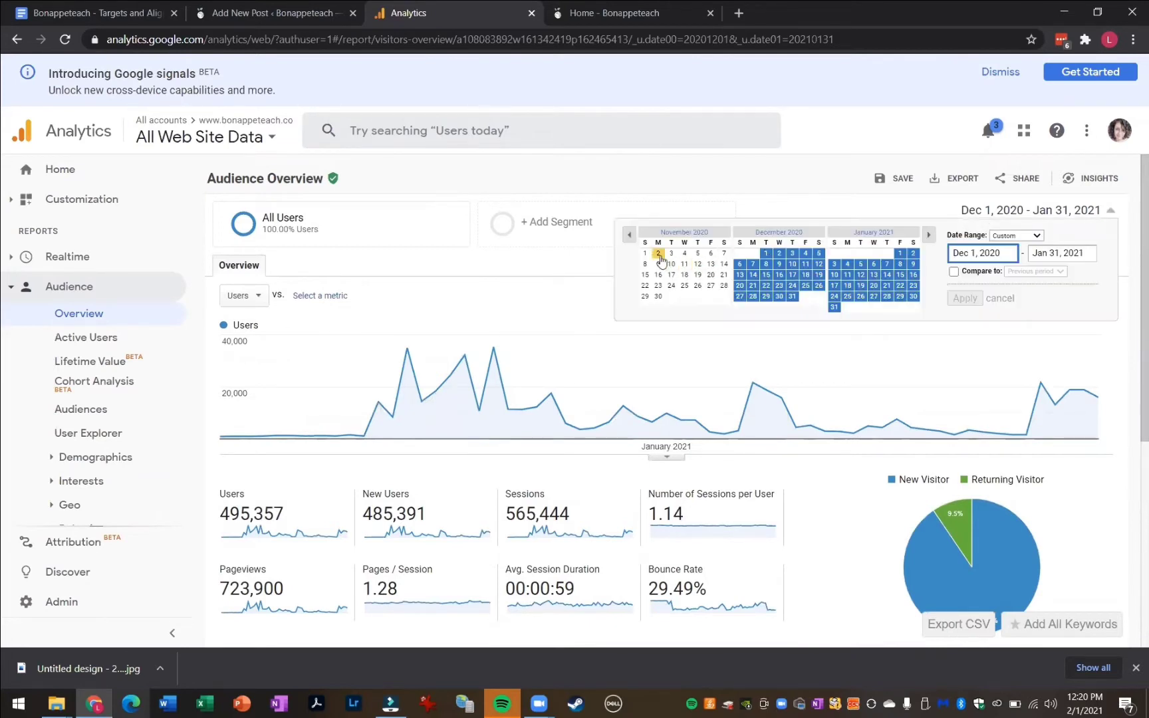
pyautogui.click(630, 236)
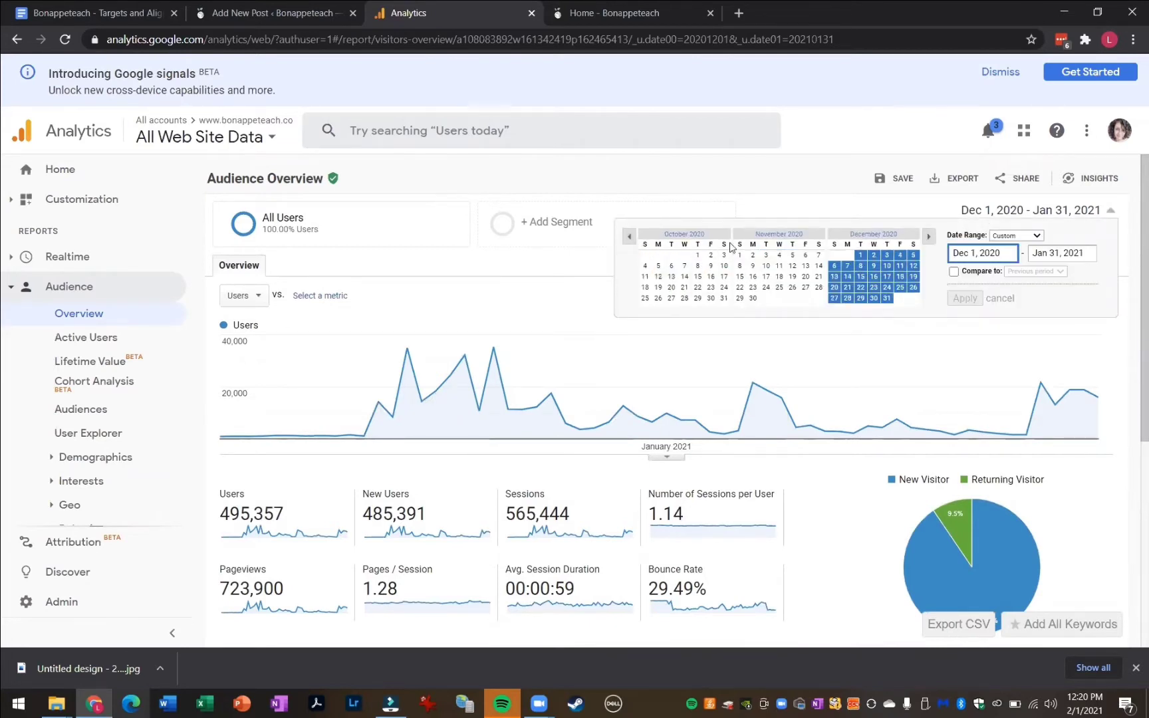
pyautogui.click(698, 255)
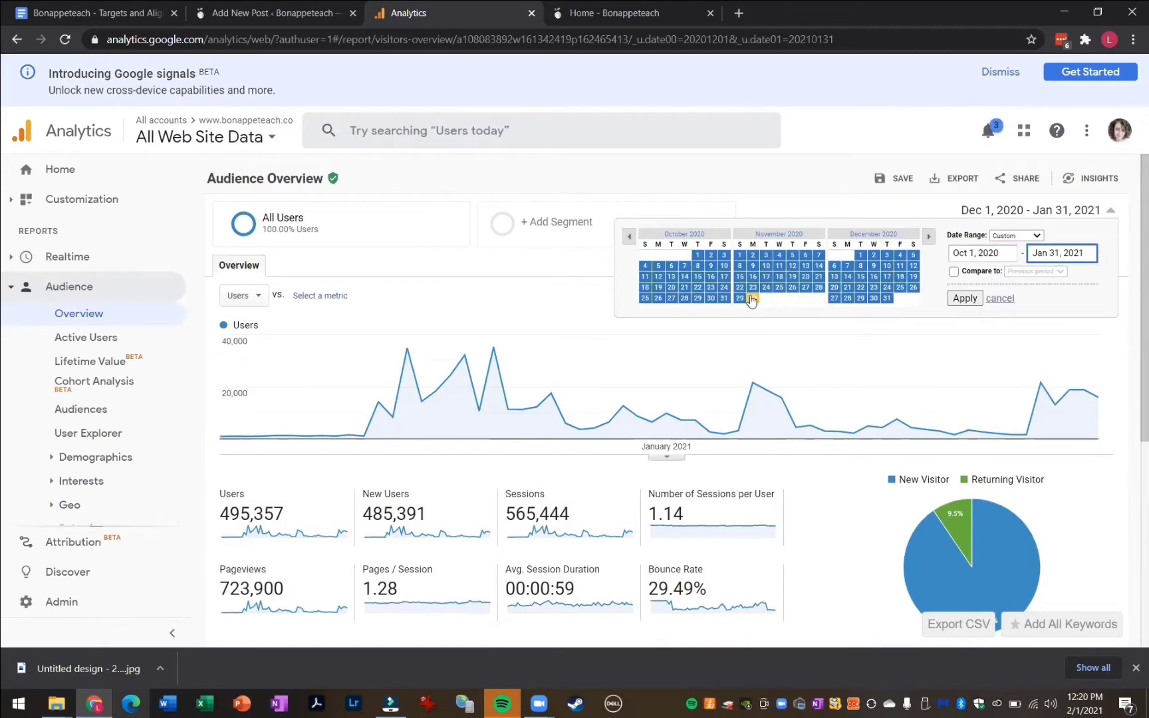
pyautogui.click(753, 298)
pyautogui.click(966, 298)
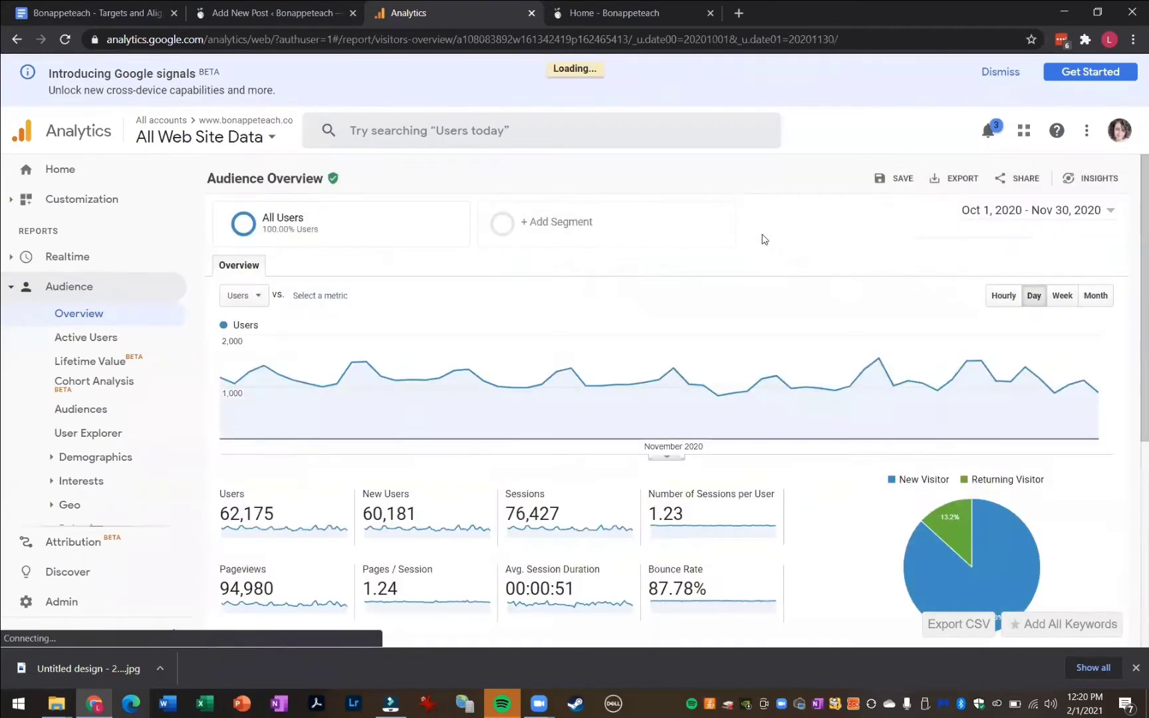
pyautogui.scroll(-2, 764, 239)
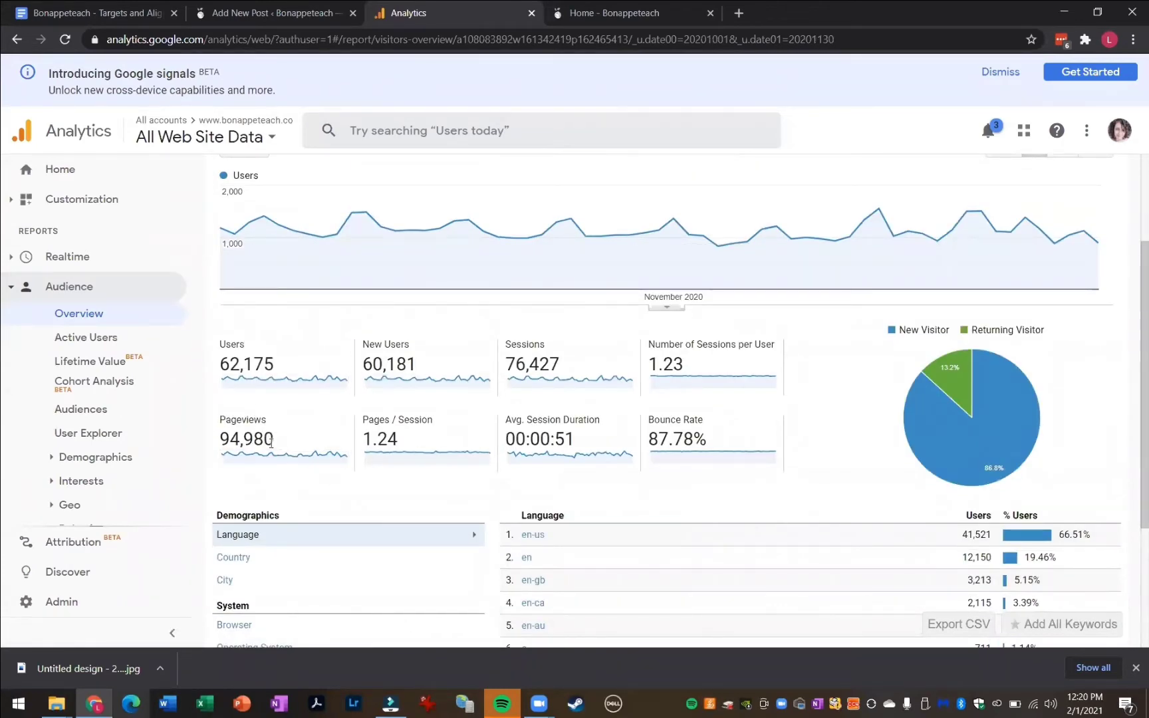
pyautogui.scroll(1, 710, 425)
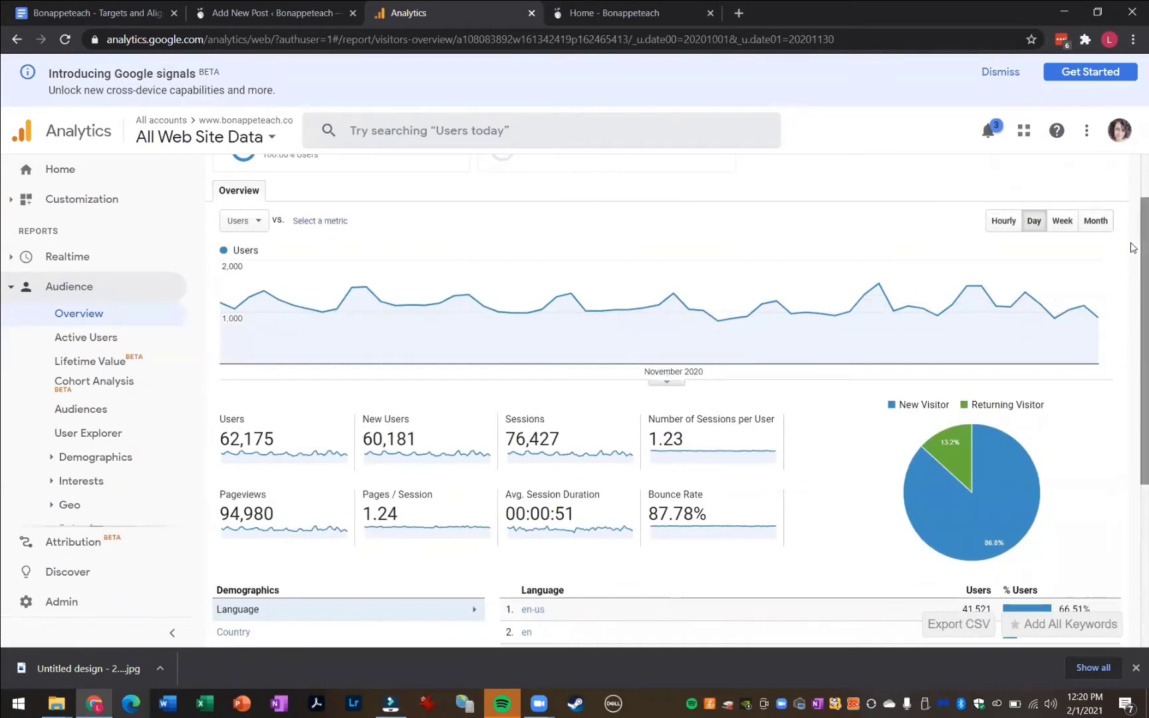
pyautogui.scroll(1, 1134, 216)
pyautogui.scroll(1, 1134, 216)
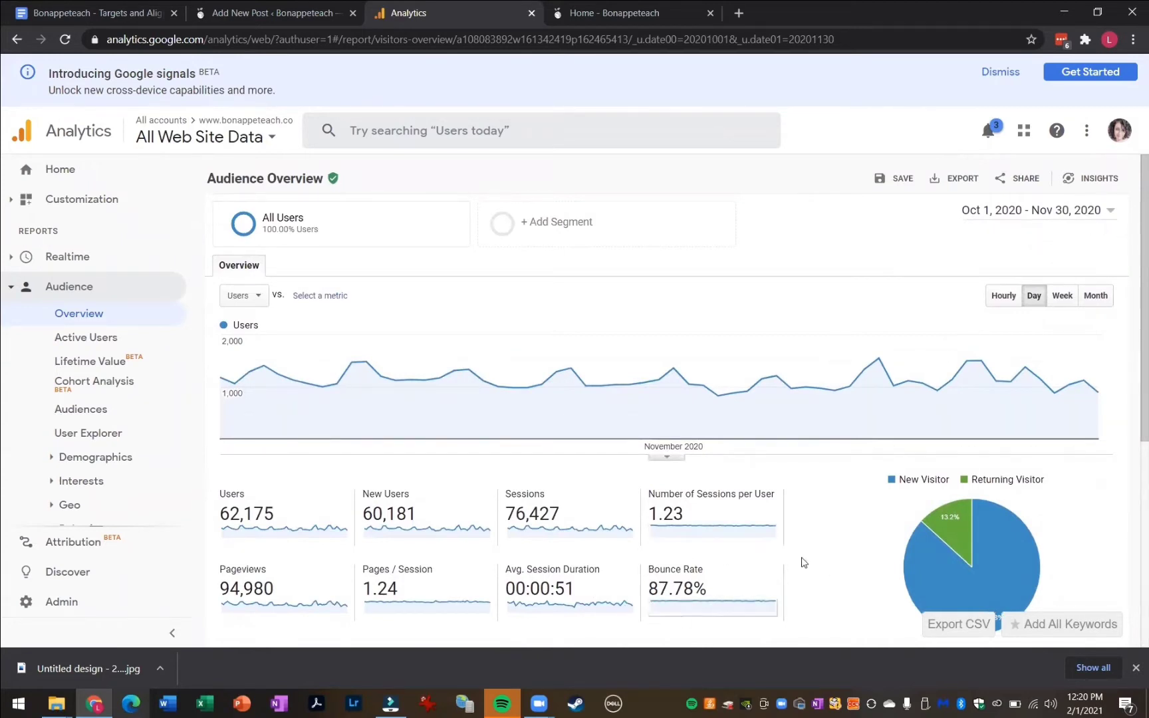
# Set the date range back to Dec 1, 2020 – Jan 31, 2021, apply it and review the language breakdown
pyautogui.click(1018, 207)
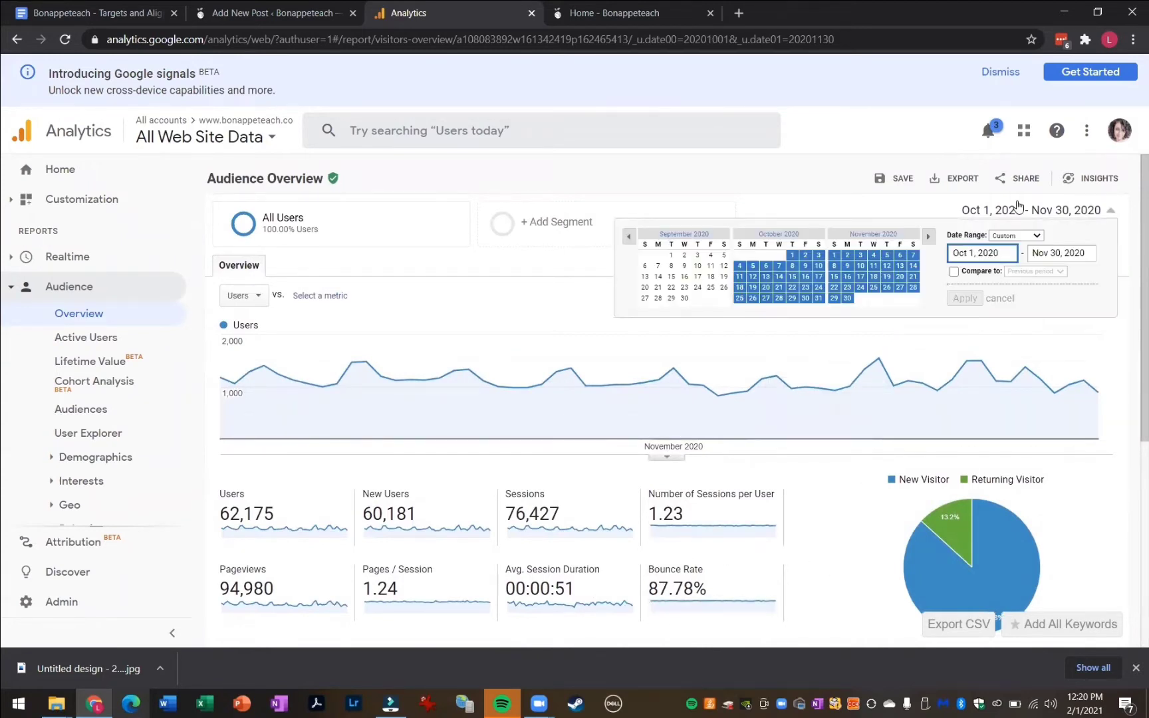
pyautogui.click(929, 238)
pyautogui.click(860, 257)
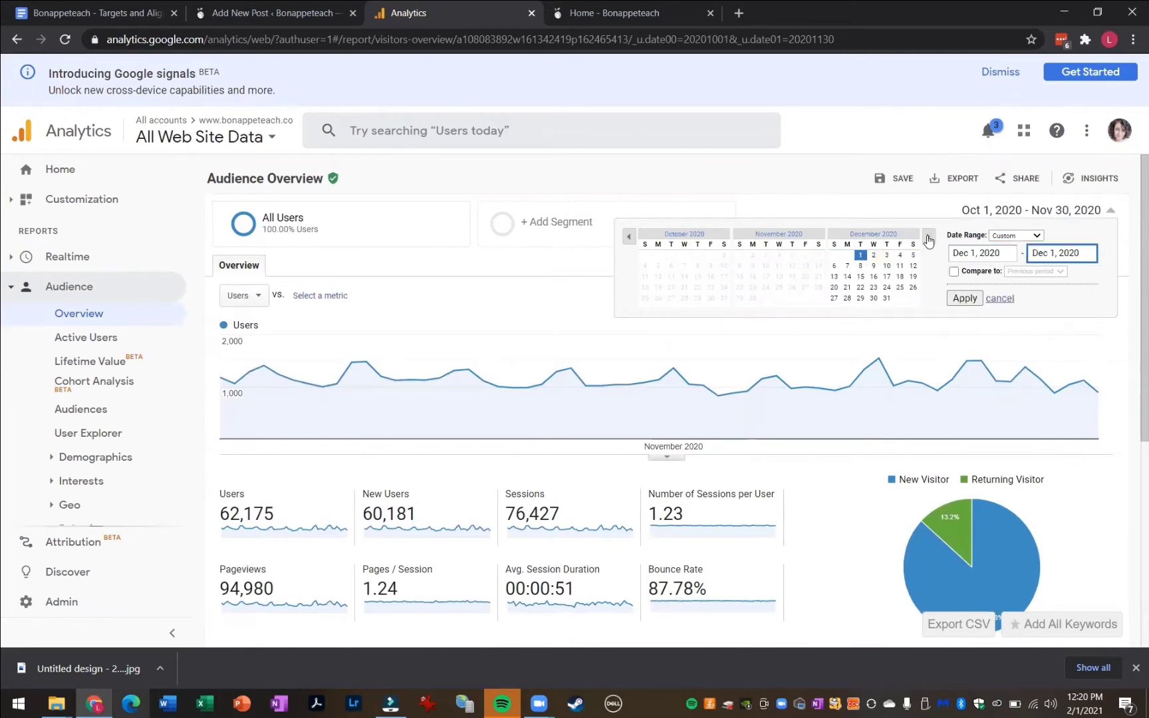
pyautogui.click(928, 237)
pyautogui.click(928, 236)
pyautogui.click(740, 306)
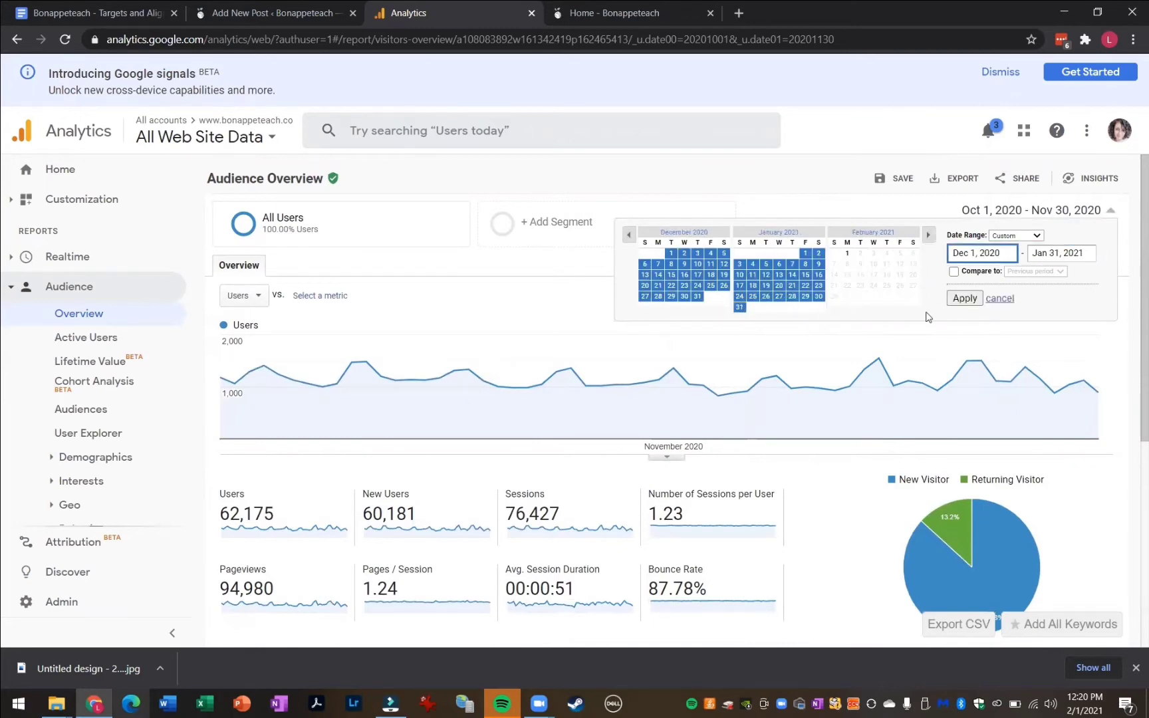
pyautogui.click(965, 298)
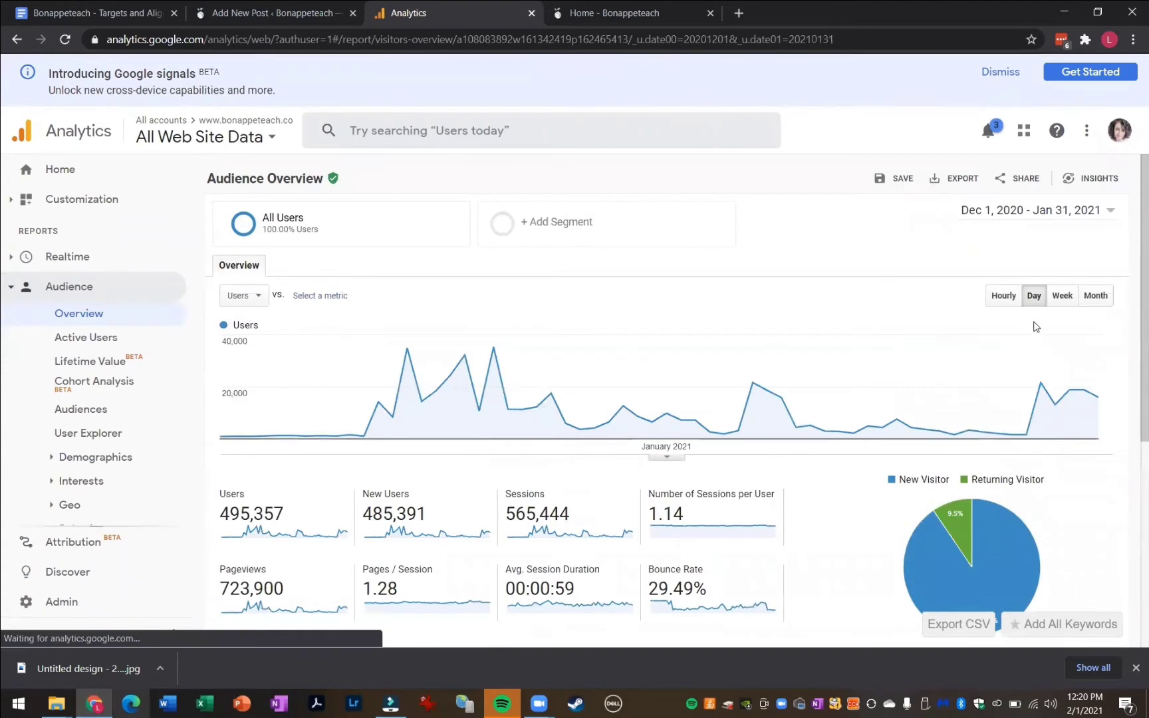
pyautogui.scroll(-5, 1031, 340)
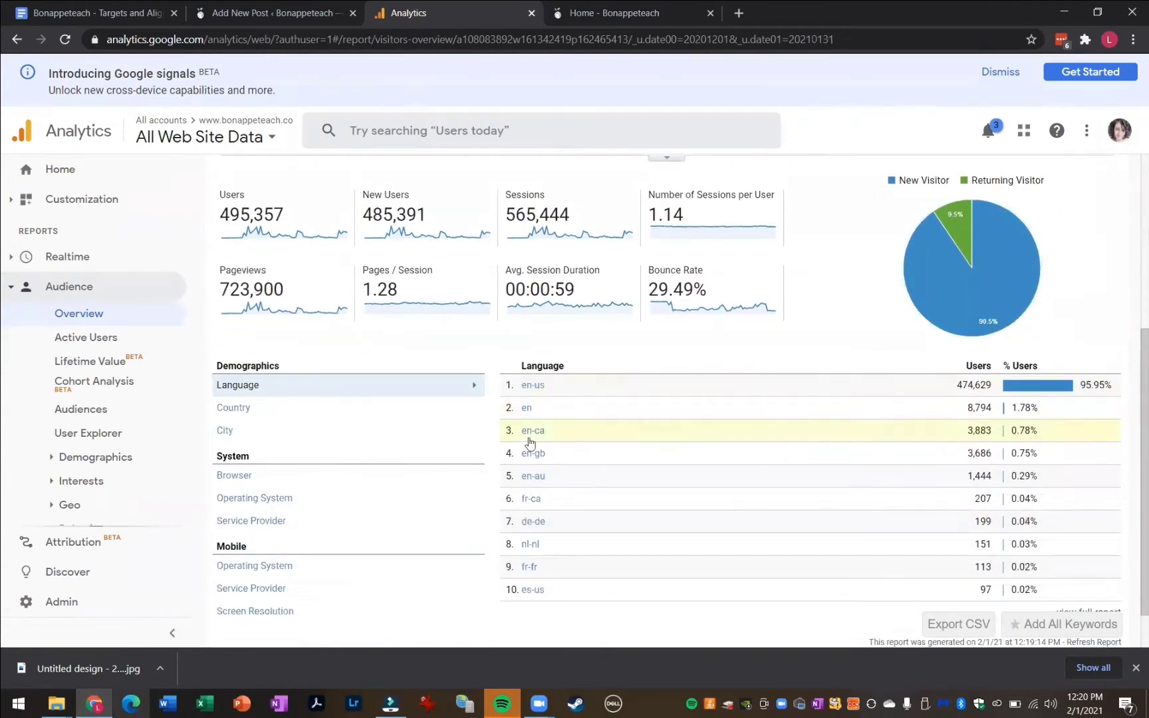
pyautogui.scroll(-1, 617, 379)
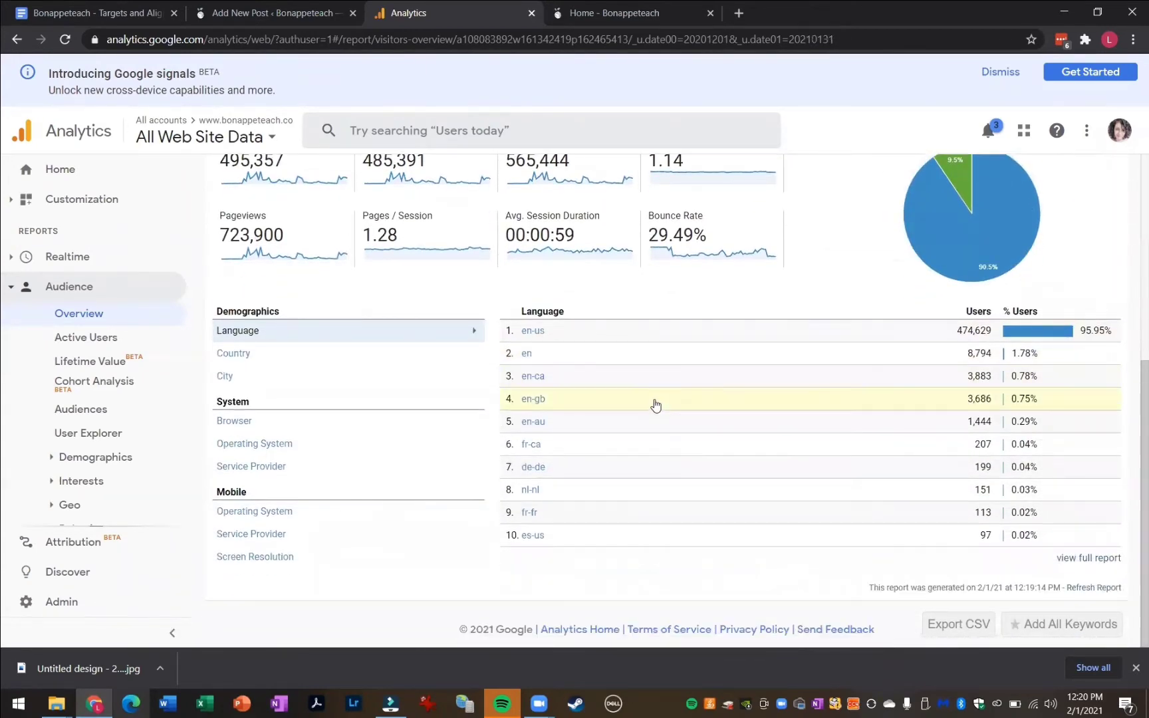
pyautogui.scroll(1, 692, 346)
pyautogui.scroll(4, 834, 257)
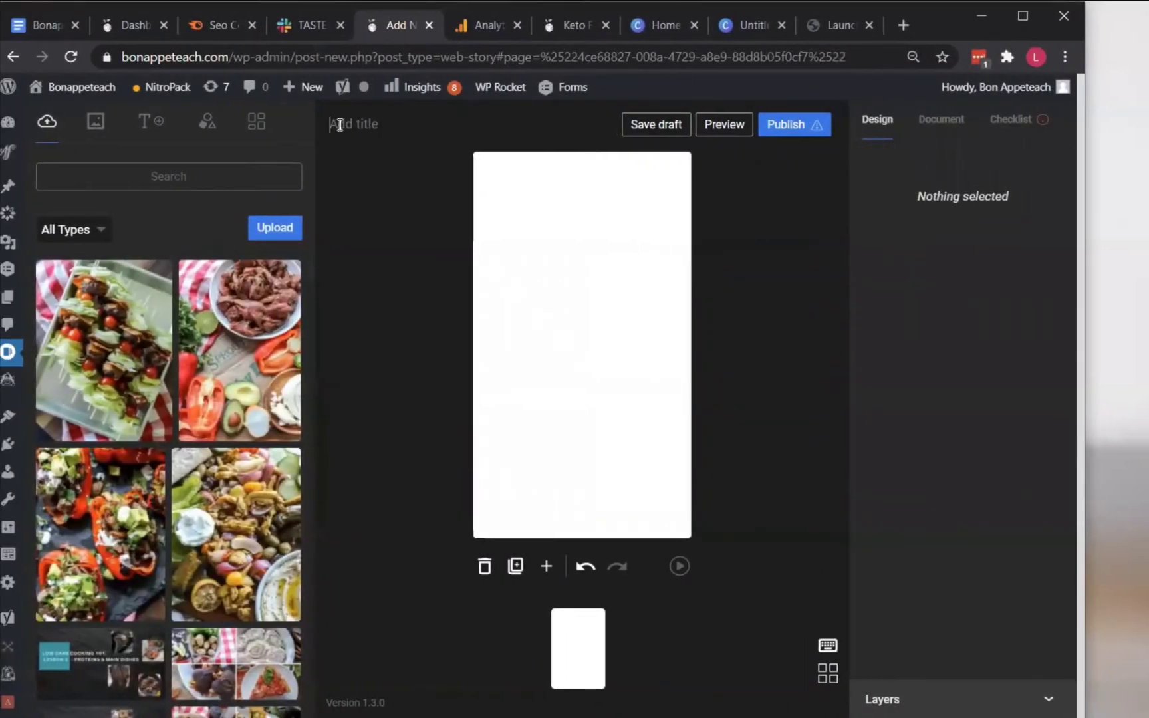
# Paste Keto Friendly Bacon Cheeseburger Kebabs as the new web story's title
pyautogui.hotkey('ctrl', 'v')
pyautogui.click(399, 221)
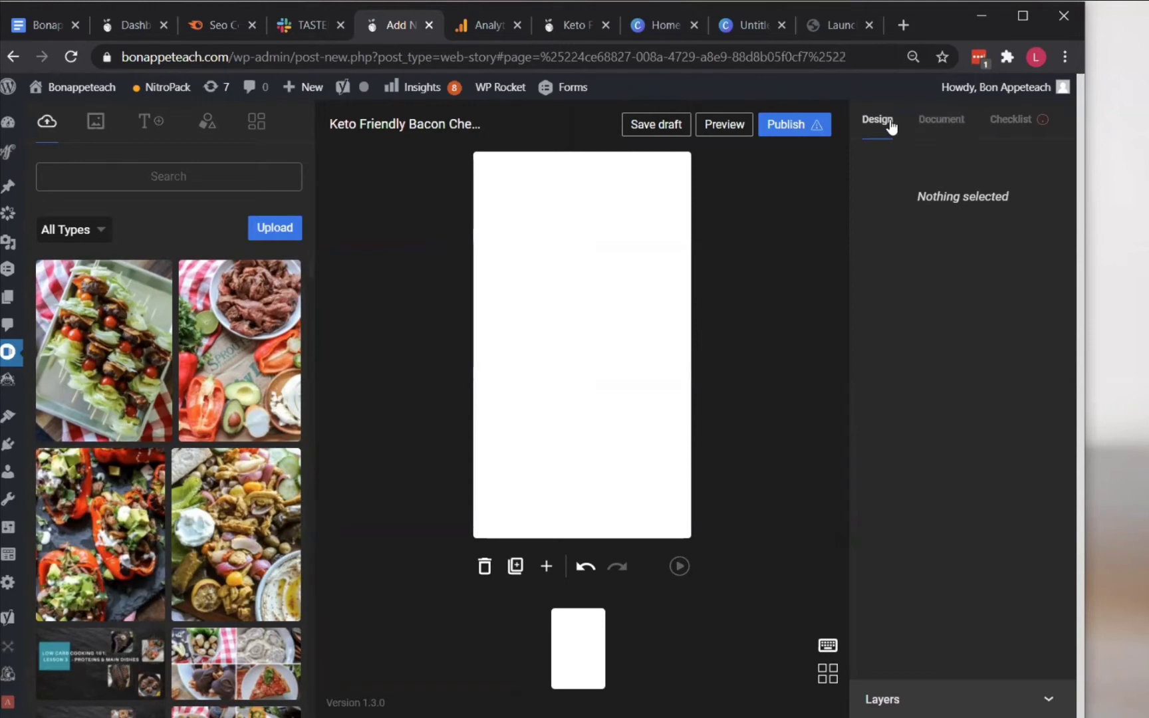
# Open the story's document settings and set the cover image to the kebab photo from the Media Library
pyautogui.click(649, 249)
pyautogui.click(939, 127)
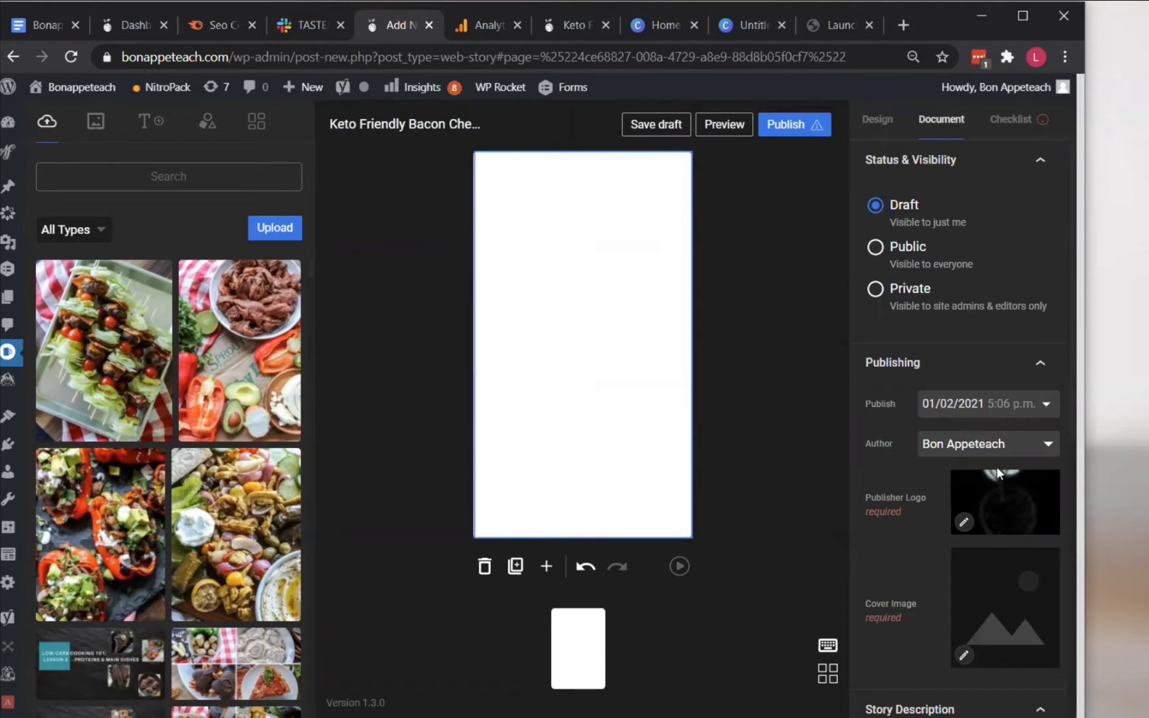
pyautogui.scroll(-3, 929, 468)
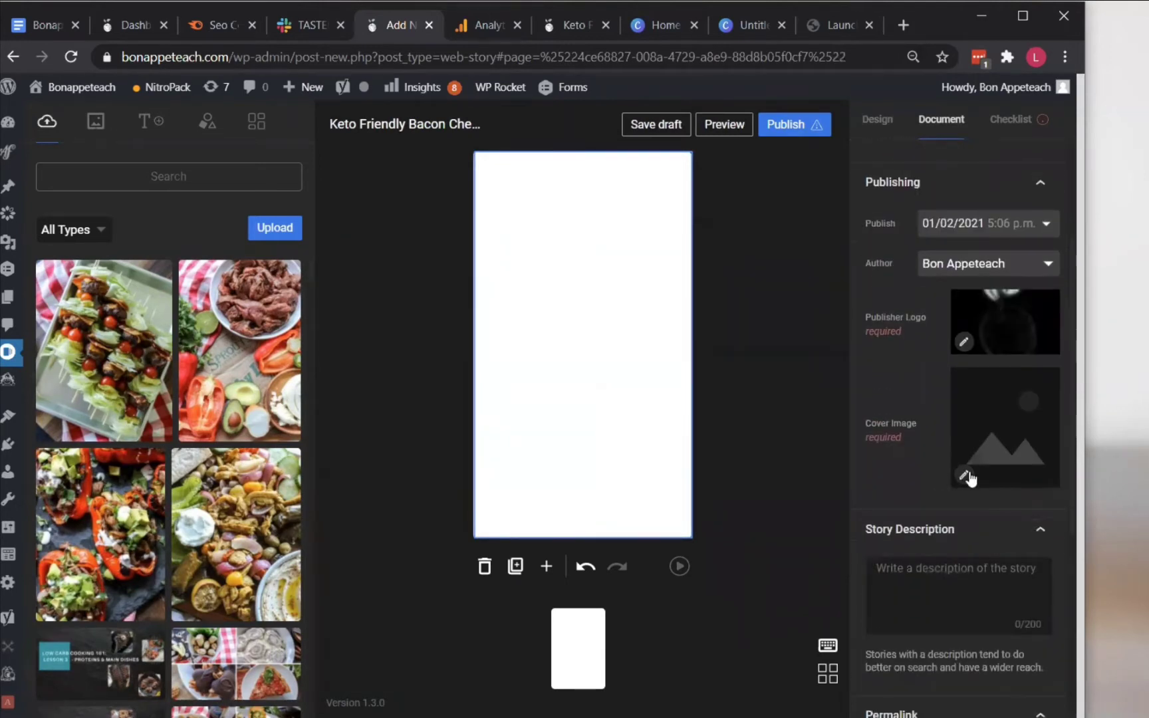
pyautogui.click(967, 476)
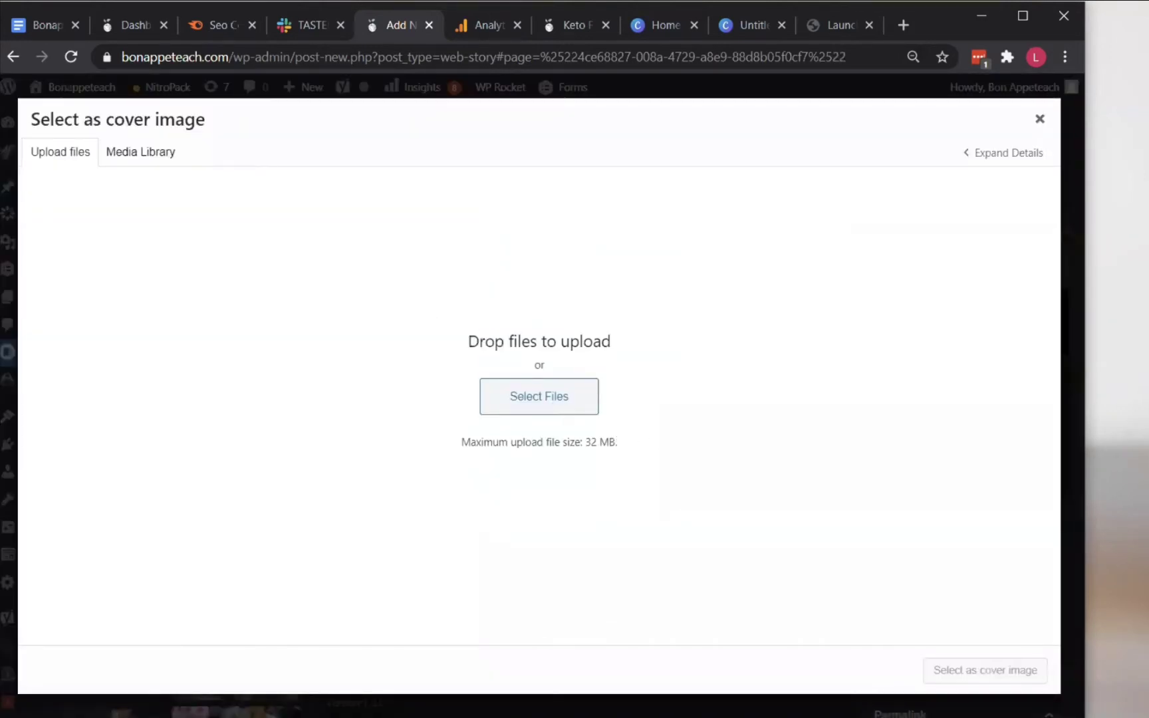
pyautogui.click(143, 158)
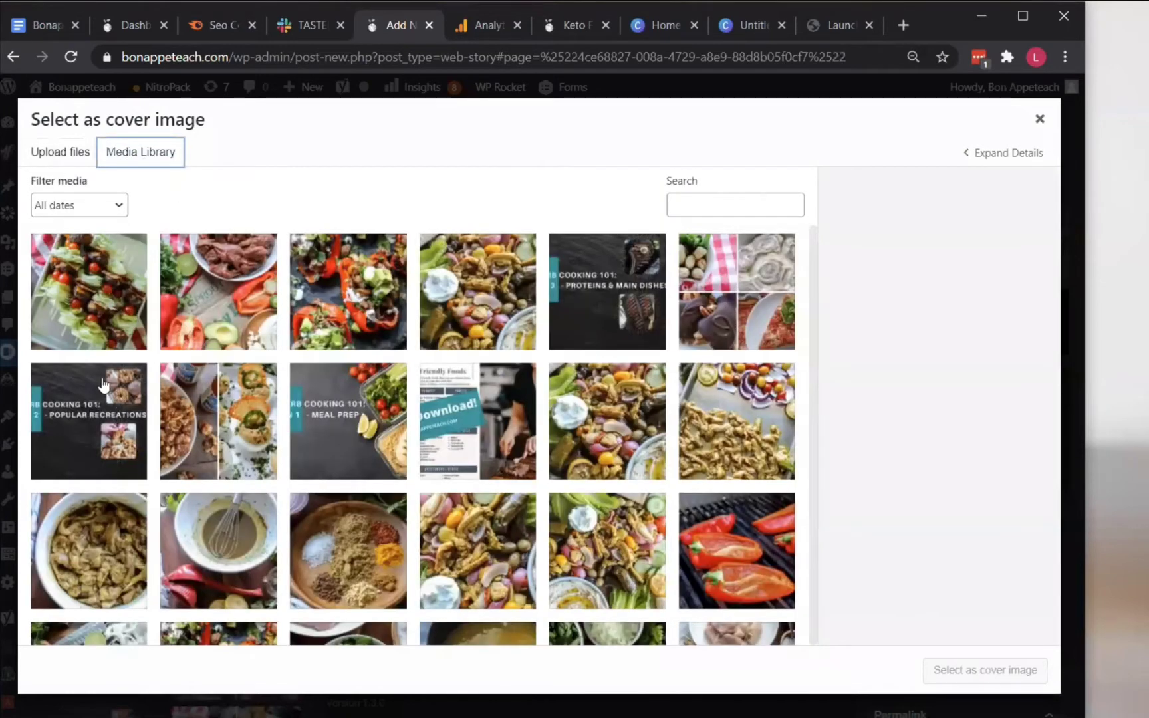
pyautogui.click(95, 328)
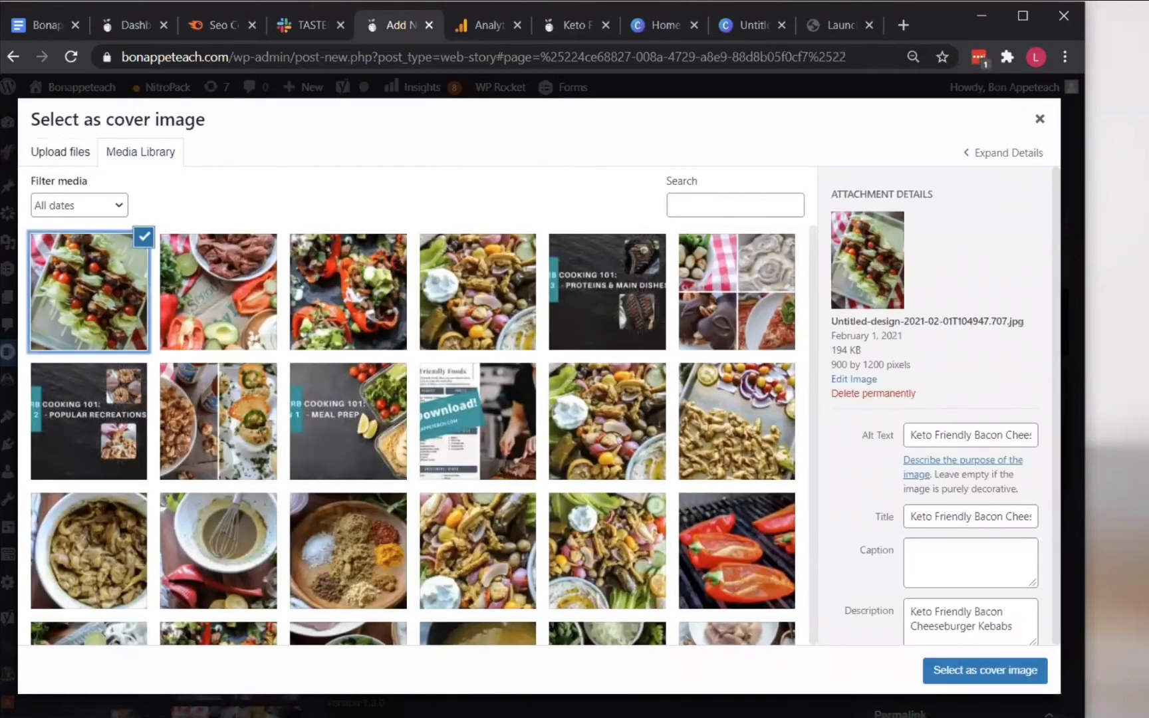
pyautogui.scroll(-2, 998, 465)
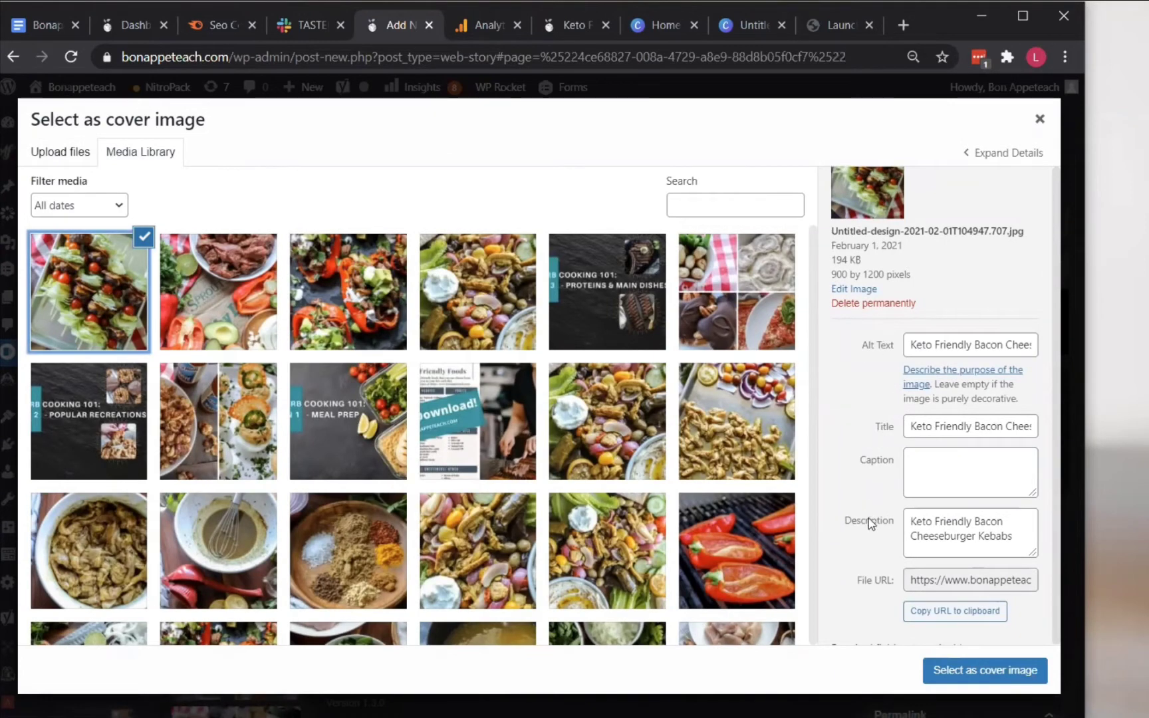
pyautogui.click(958, 673)
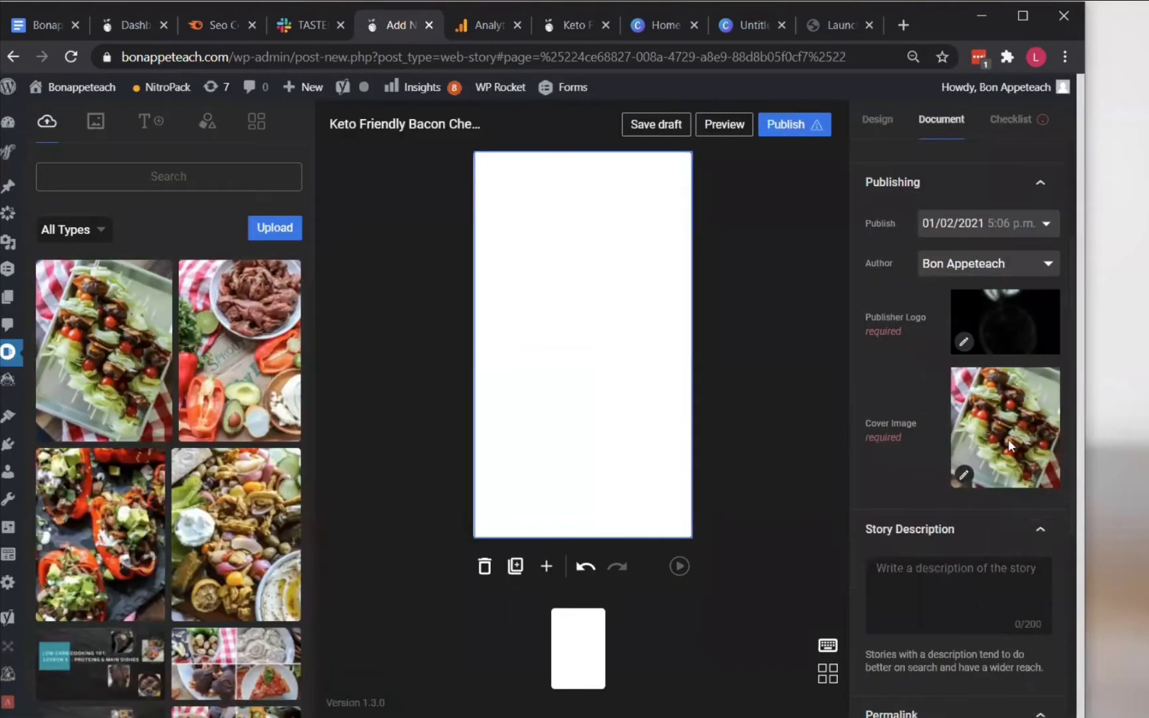
# Copy the intro paragraph from the kebab recipe post and paste it into the Story Description
pyautogui.scroll(-2, 1009, 443)
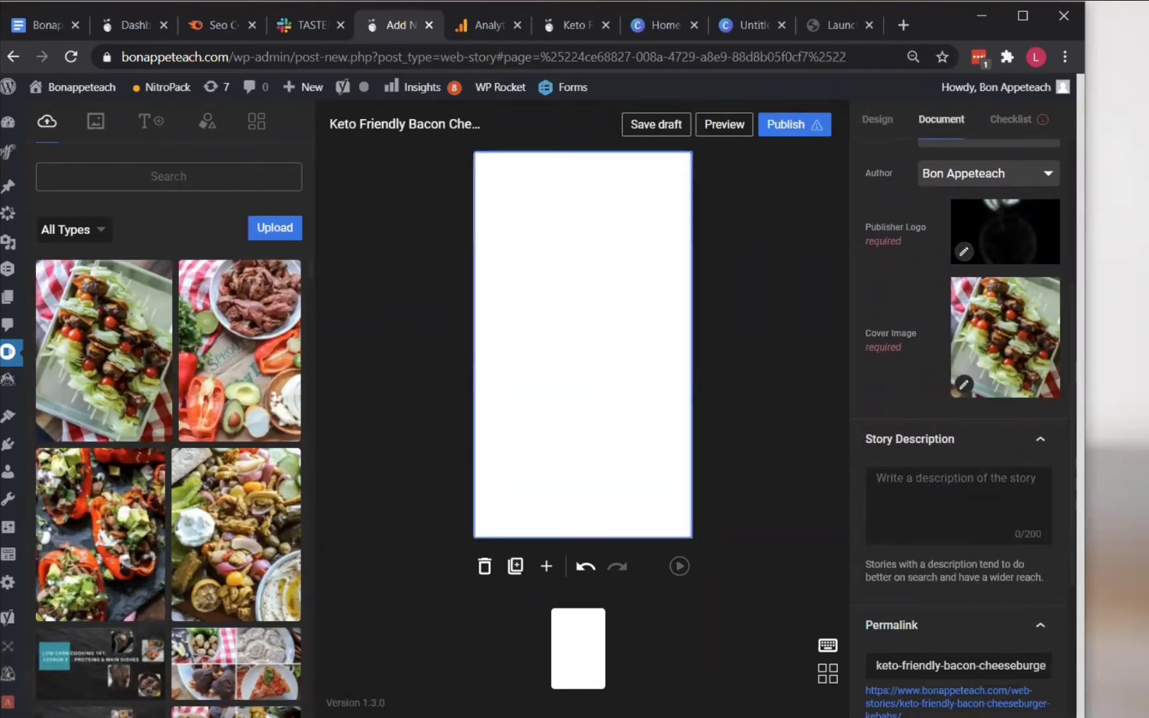
pyautogui.click(589, 26)
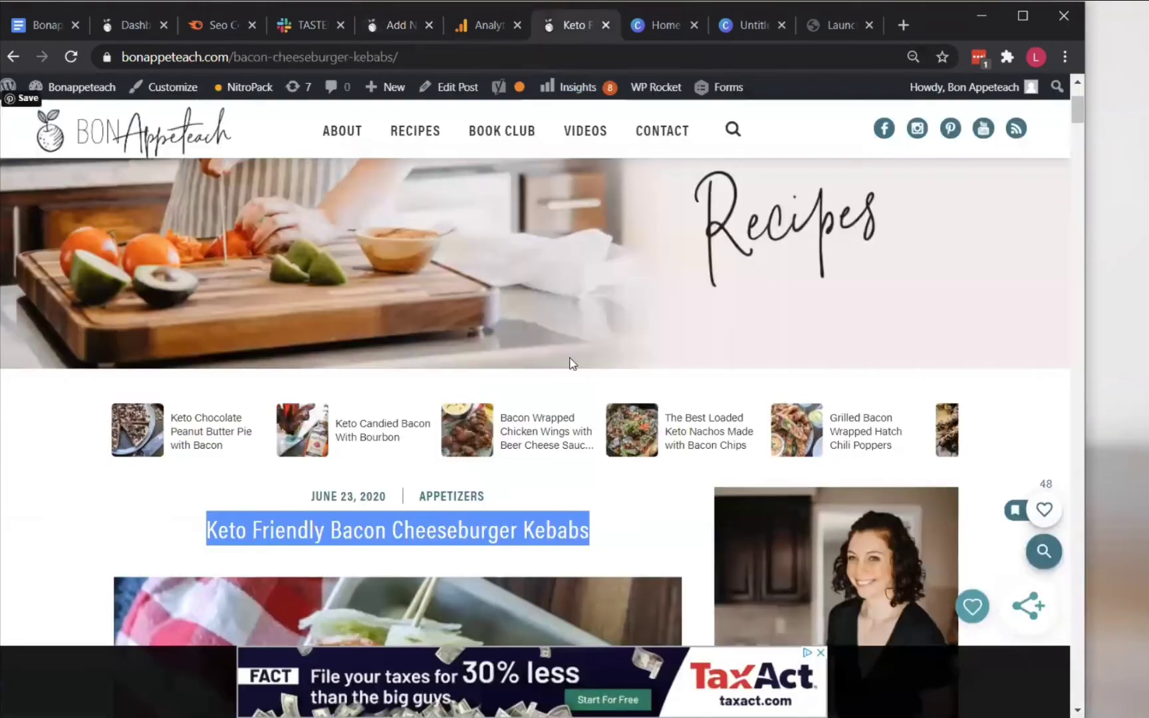
pyautogui.scroll(-9, 576, 369)
pyautogui.scroll(-6, 578, 373)
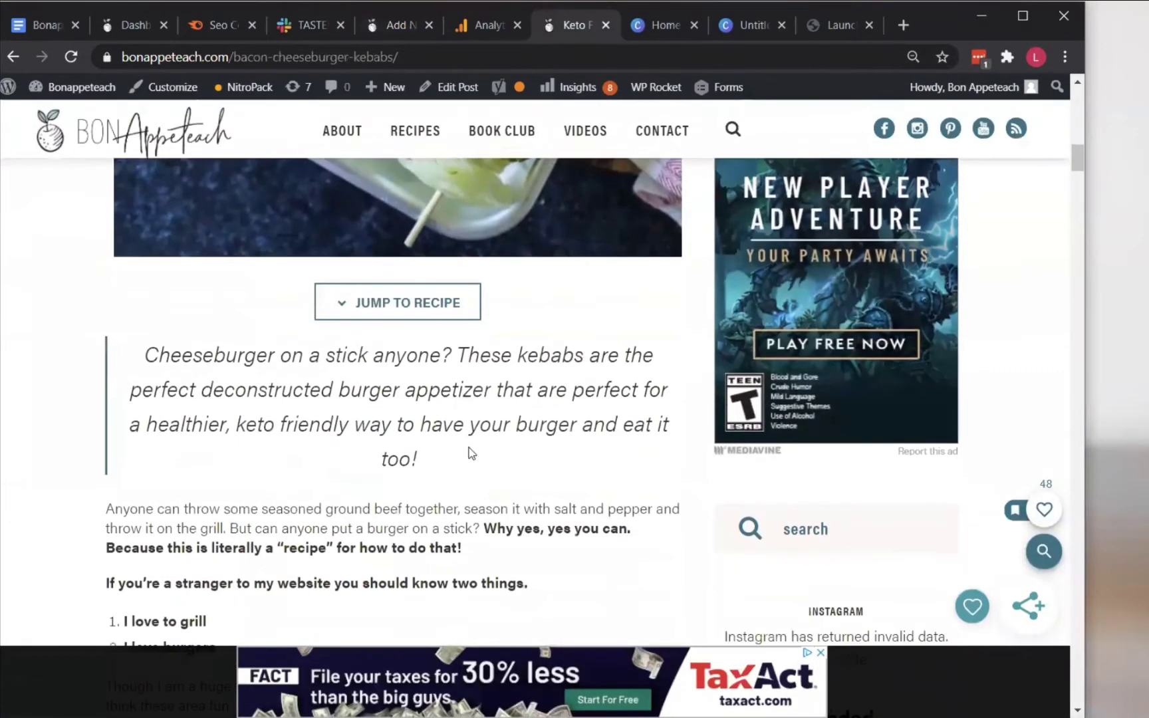
pyautogui.moveTo(458, 458); pyautogui.dragTo(146, 357)
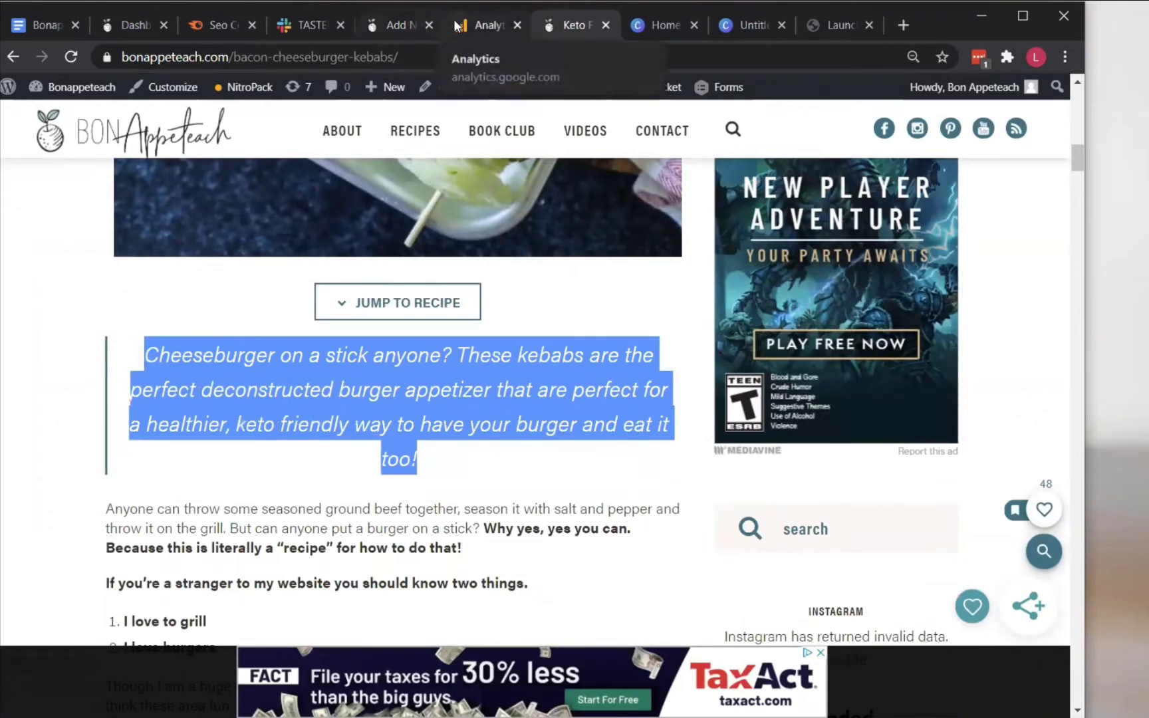
pyautogui.click(393, 25)
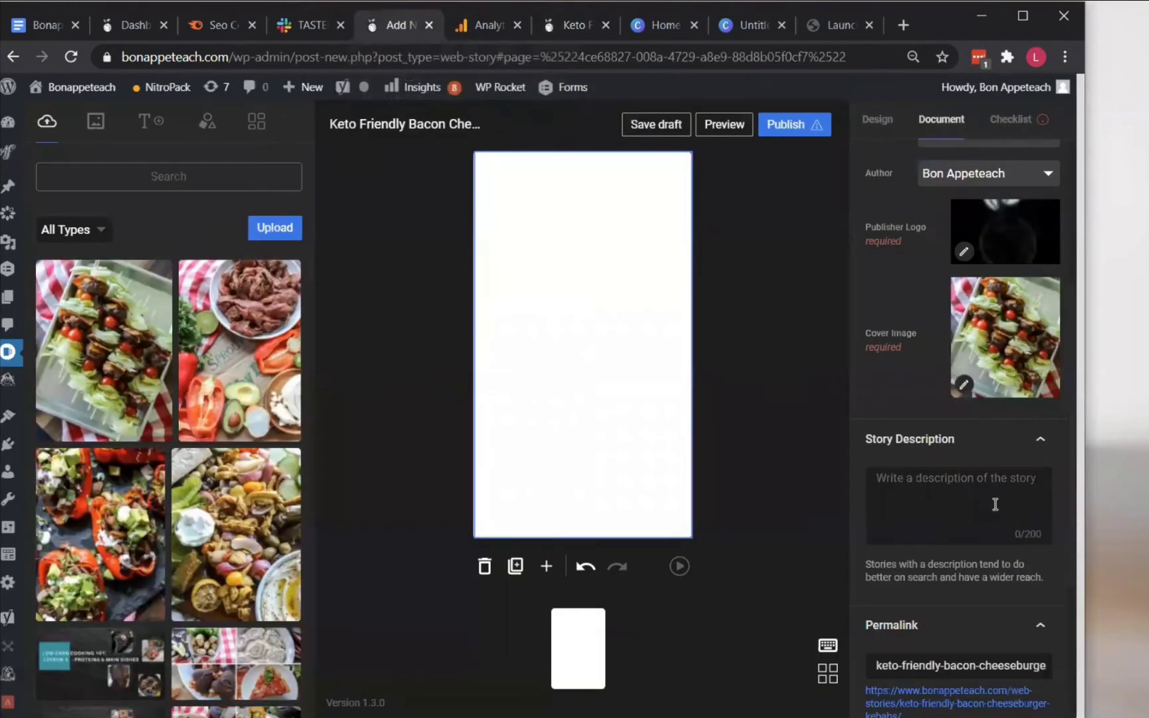
pyautogui.rightClick(996, 504)
pyautogui.click(1036, 337)
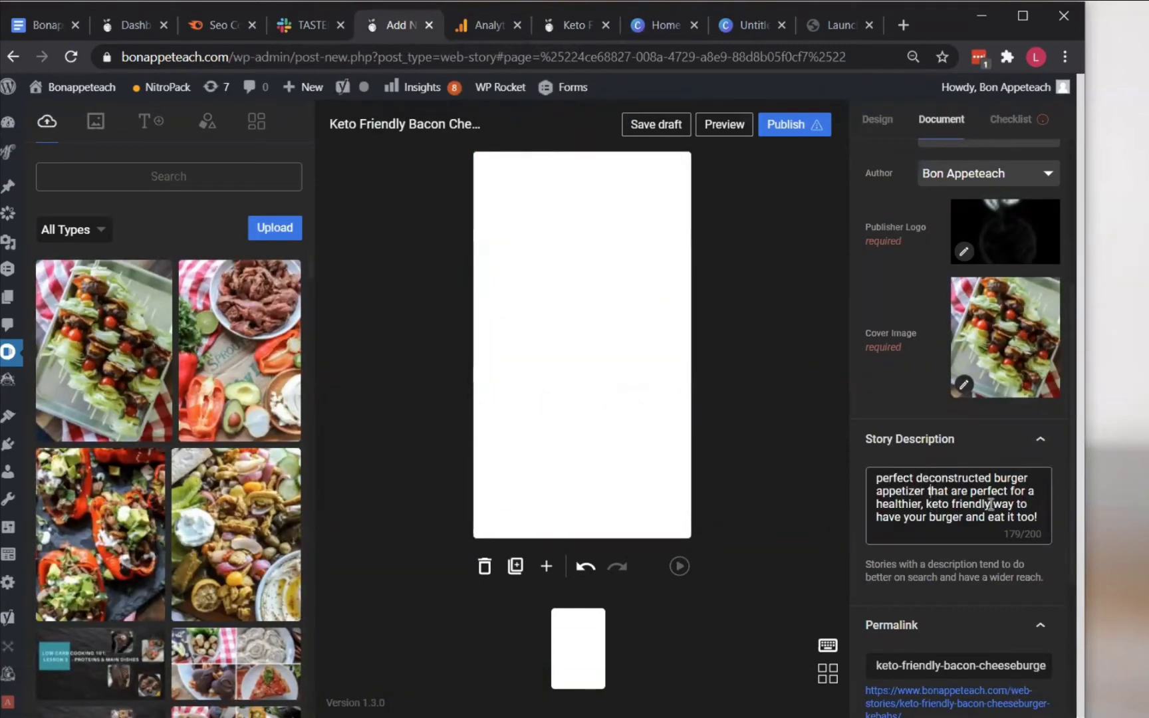
# Search the editor's media library for kebabs
pyautogui.scroll(2, 991, 504)
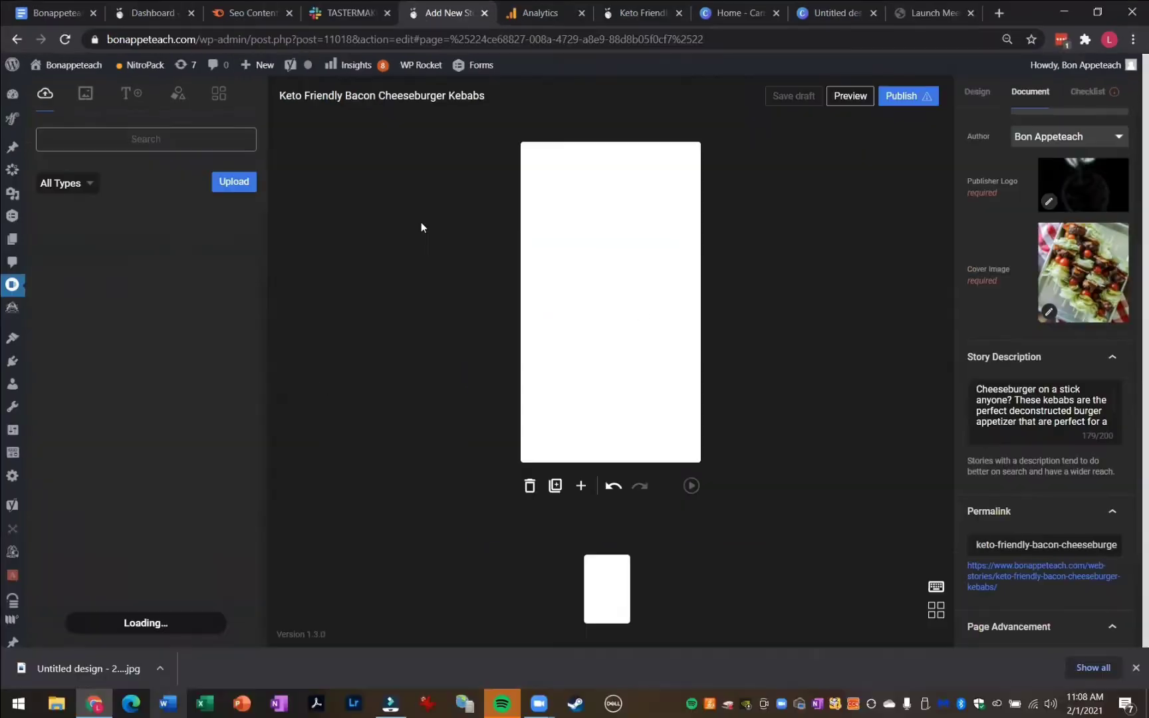
pyautogui.click(45, 98)
pyautogui.click(167, 141)
pyautogui.write('kebabs')
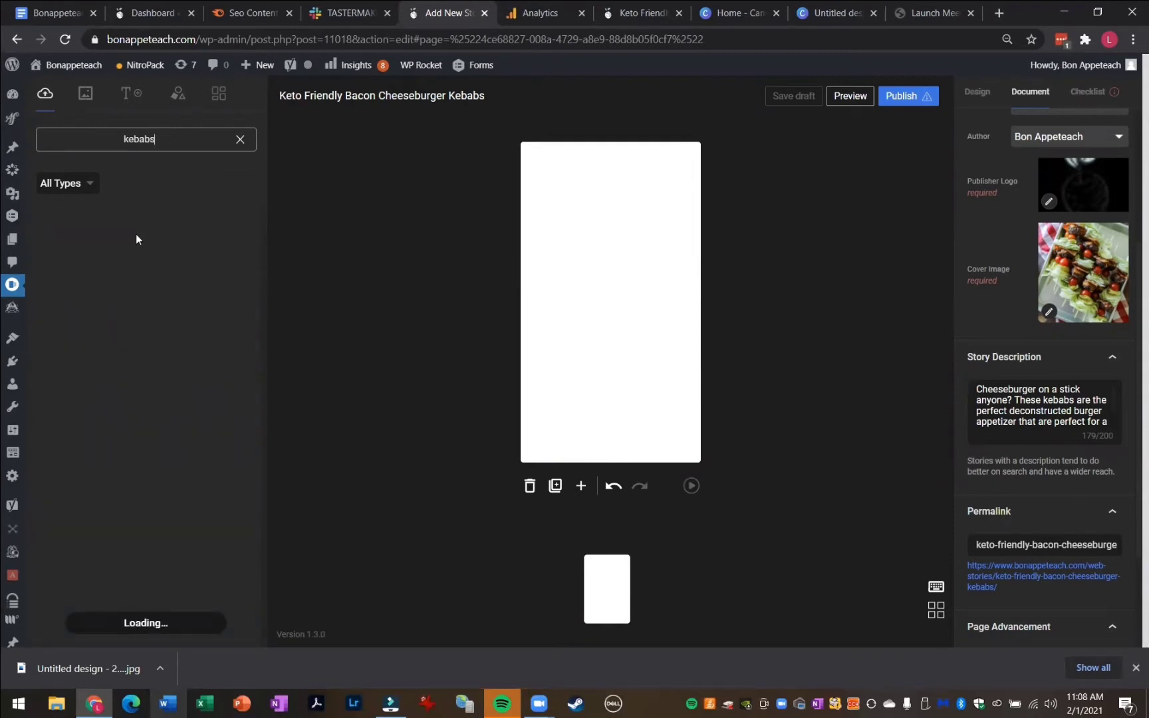
# Scroll the kebab search results and place the kebab skewers photo onto the first story page
pyautogui.scroll(-10, 129, 270)
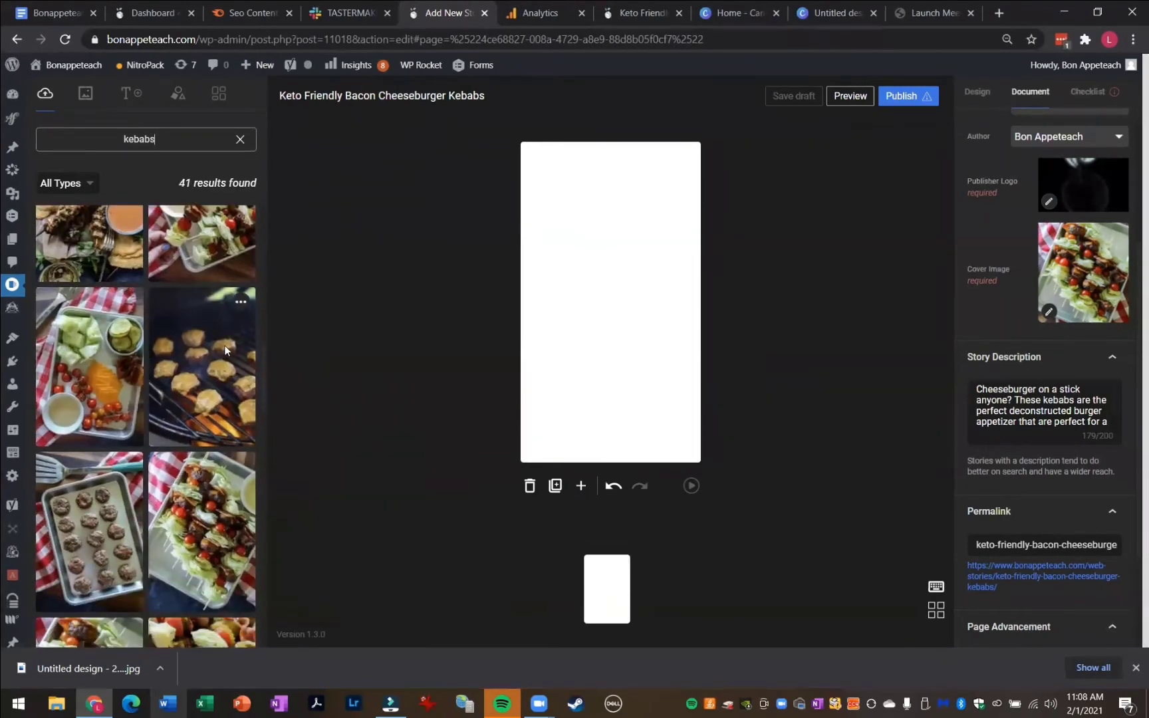
pyautogui.scroll(-3, 76, 419)
pyautogui.scroll(-3, 78, 428)
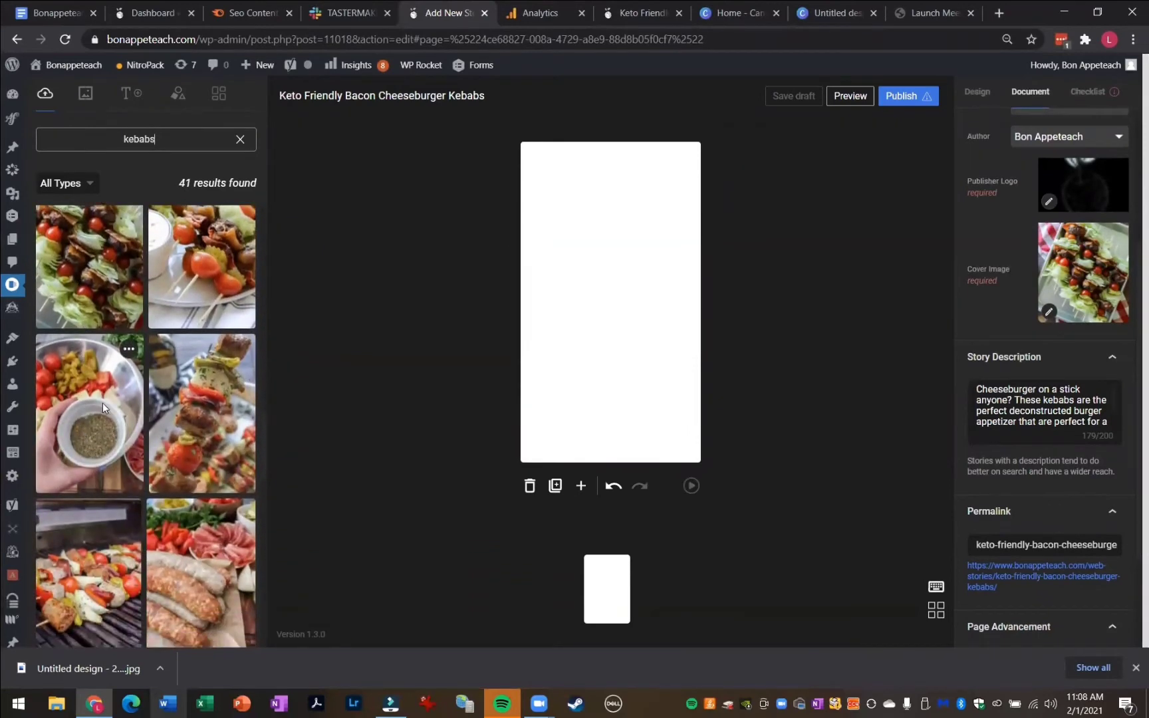
pyautogui.scroll(3, 185, 365)
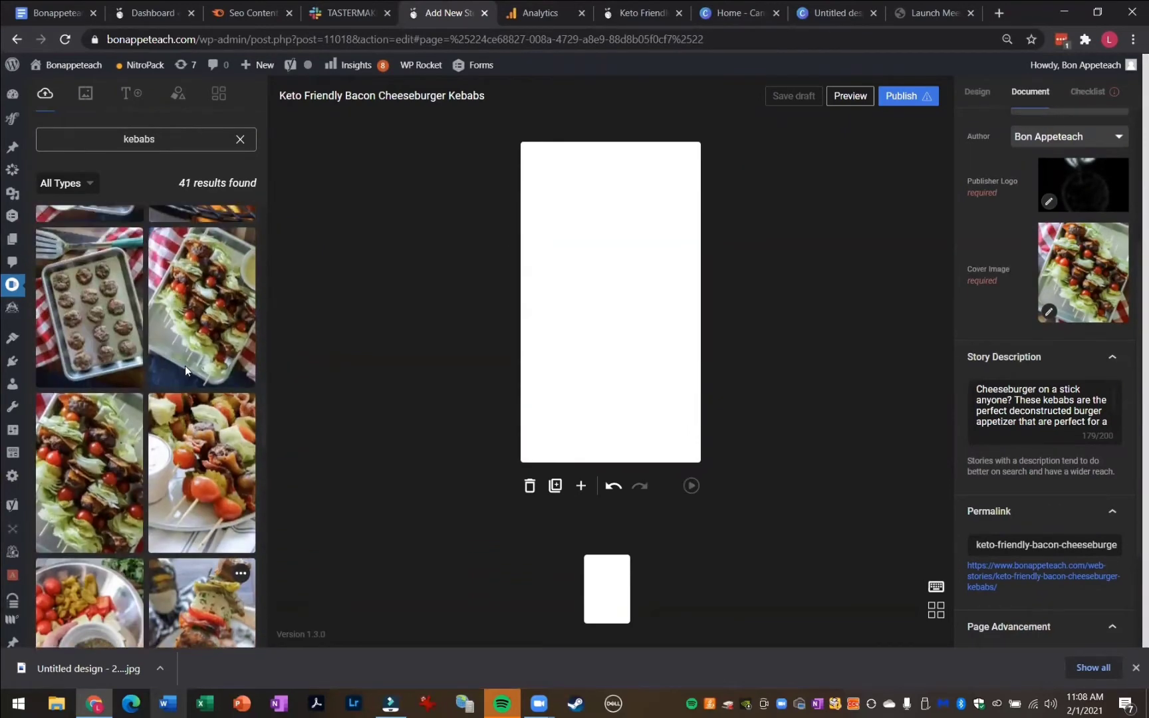
pyautogui.scroll(1, 184, 365)
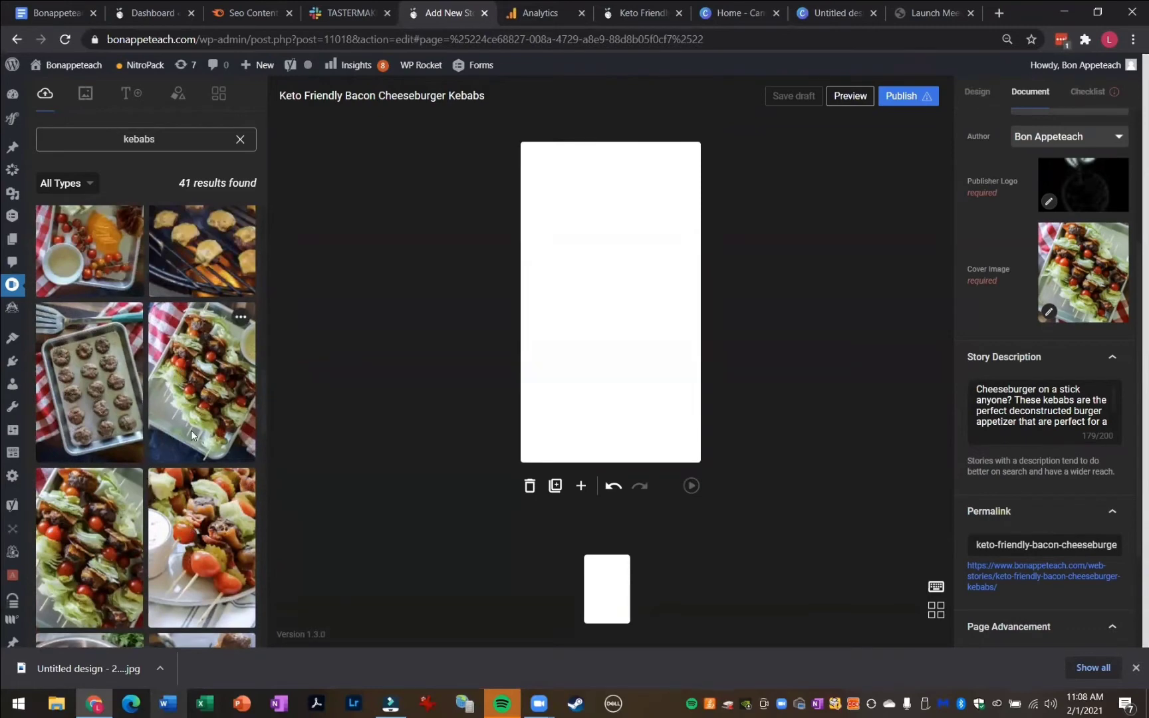
pyautogui.moveTo(191, 430); pyautogui.dragTo(535, 311)
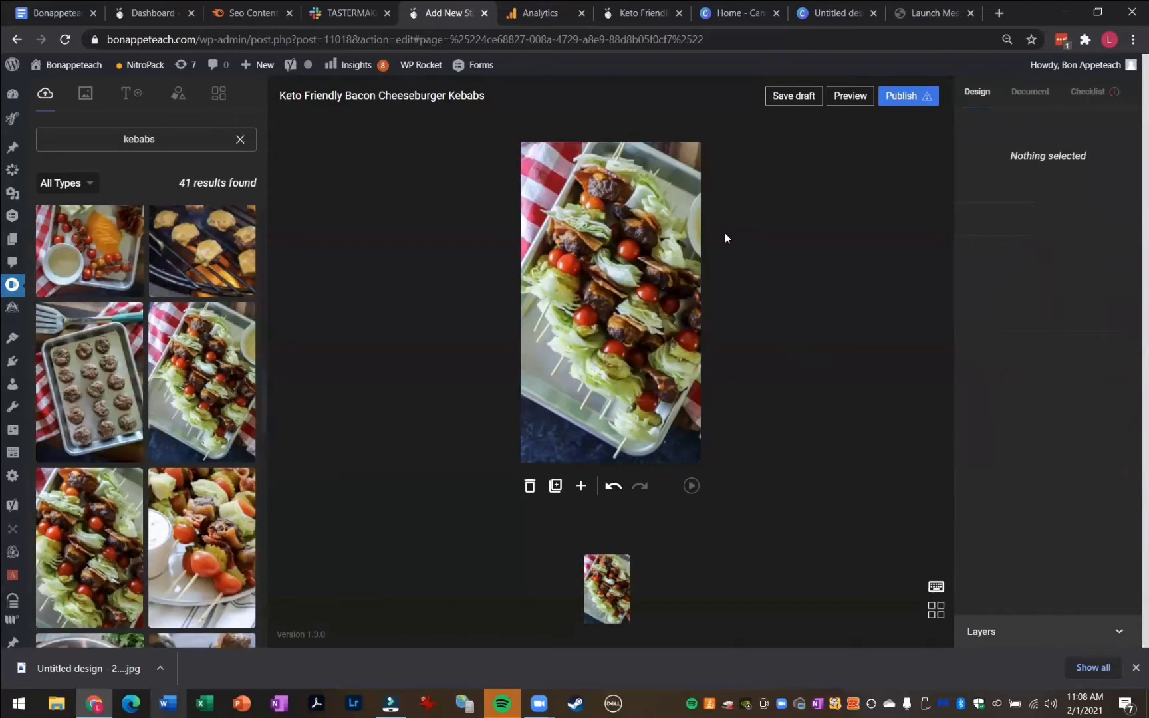
# Copy the kebab recipe post's URL and paste it as the page attachment web address
pyautogui.click(573, 218)
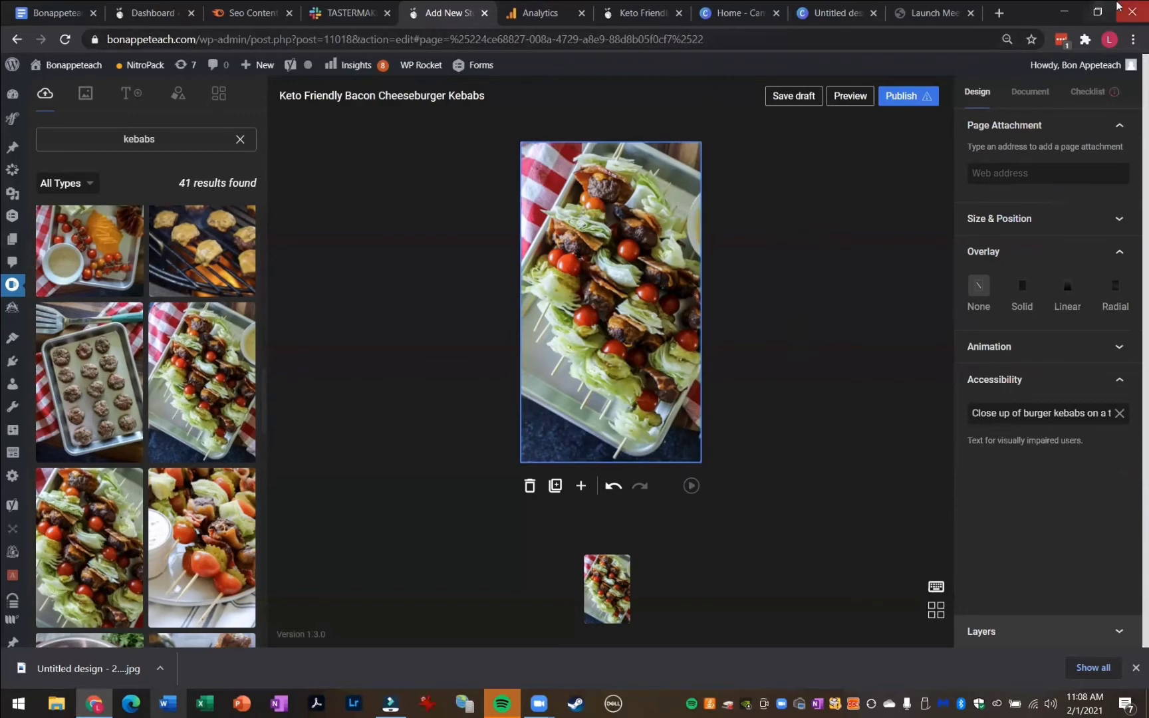
pyautogui.click(1098, 12)
pyautogui.click(491, 64)
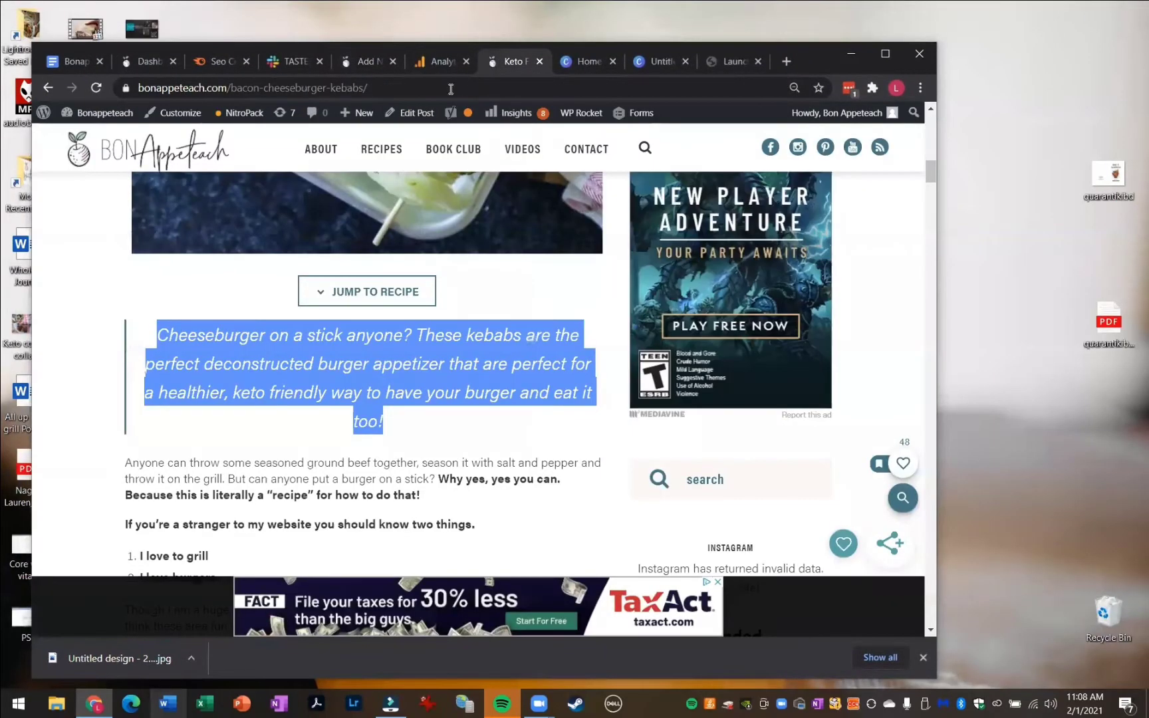
pyautogui.click(456, 89)
pyautogui.hotkey('ctrl', 'c')
pyautogui.click(349, 61)
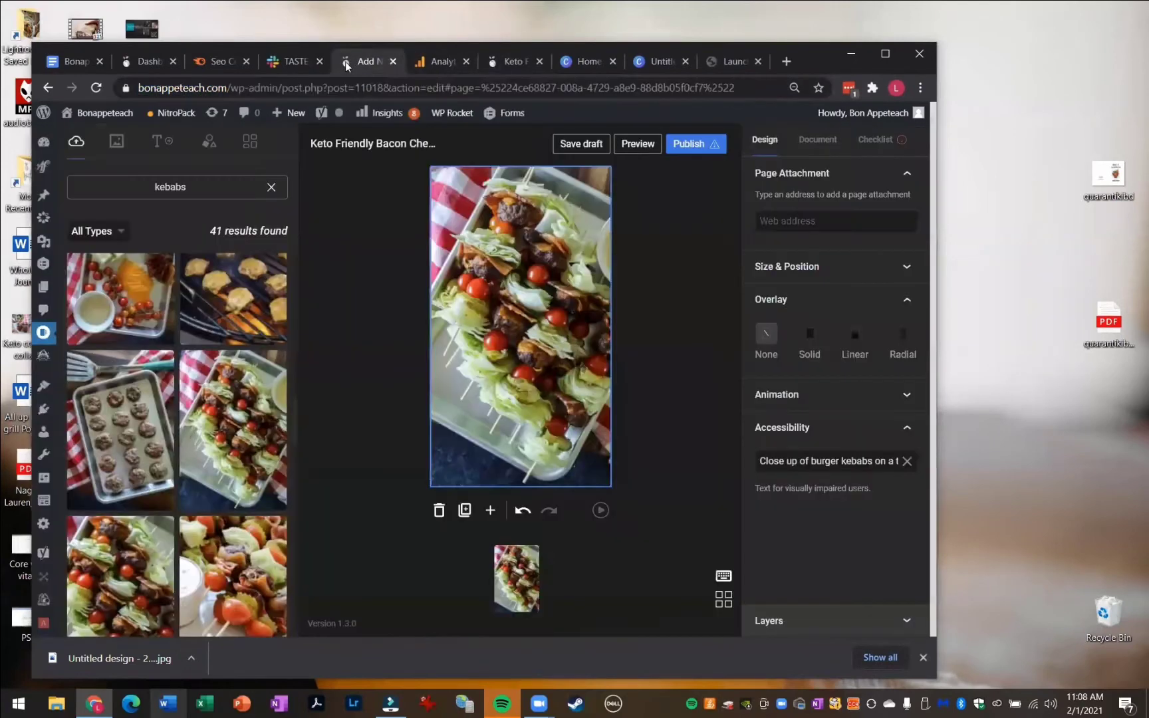
pyautogui.click(885, 53)
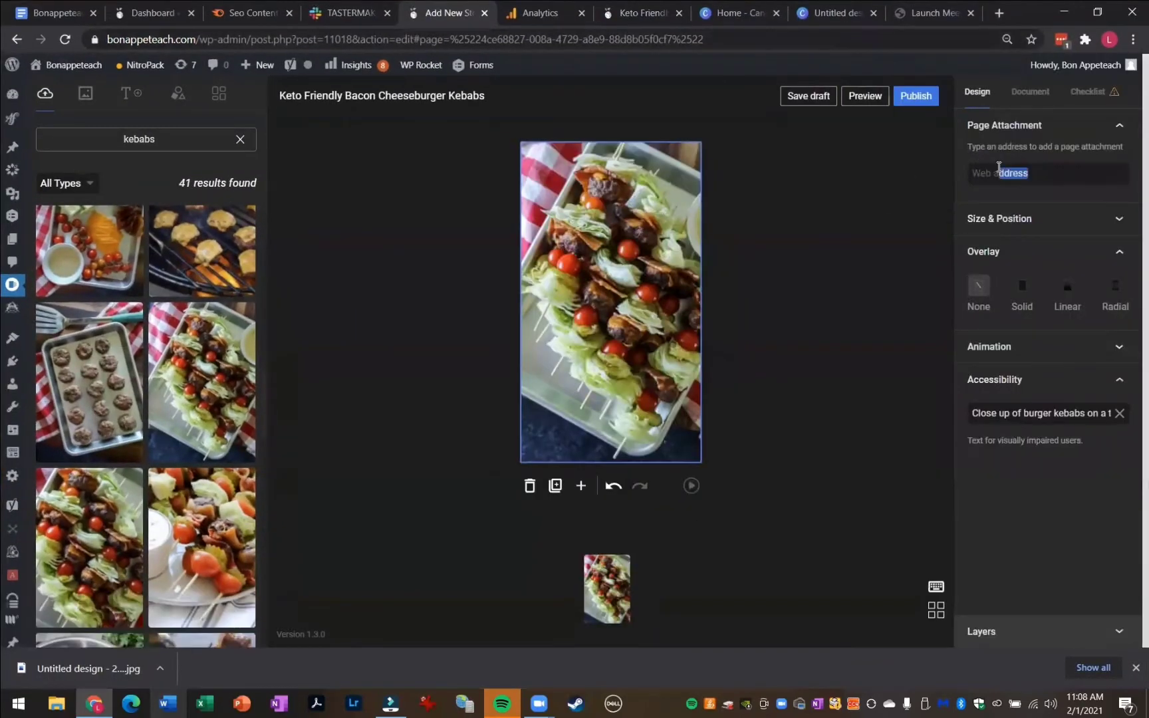
pyautogui.click(991, 171)
pyautogui.hotkey('ctrl', 'v')
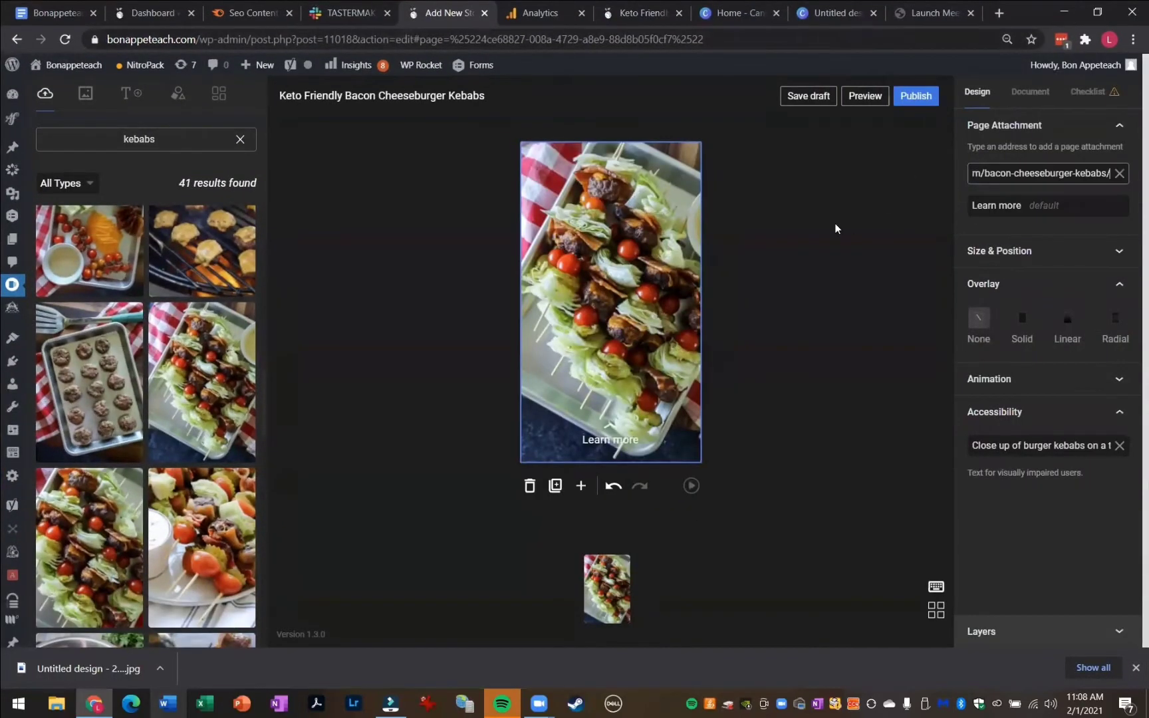
pyautogui.click(835, 329)
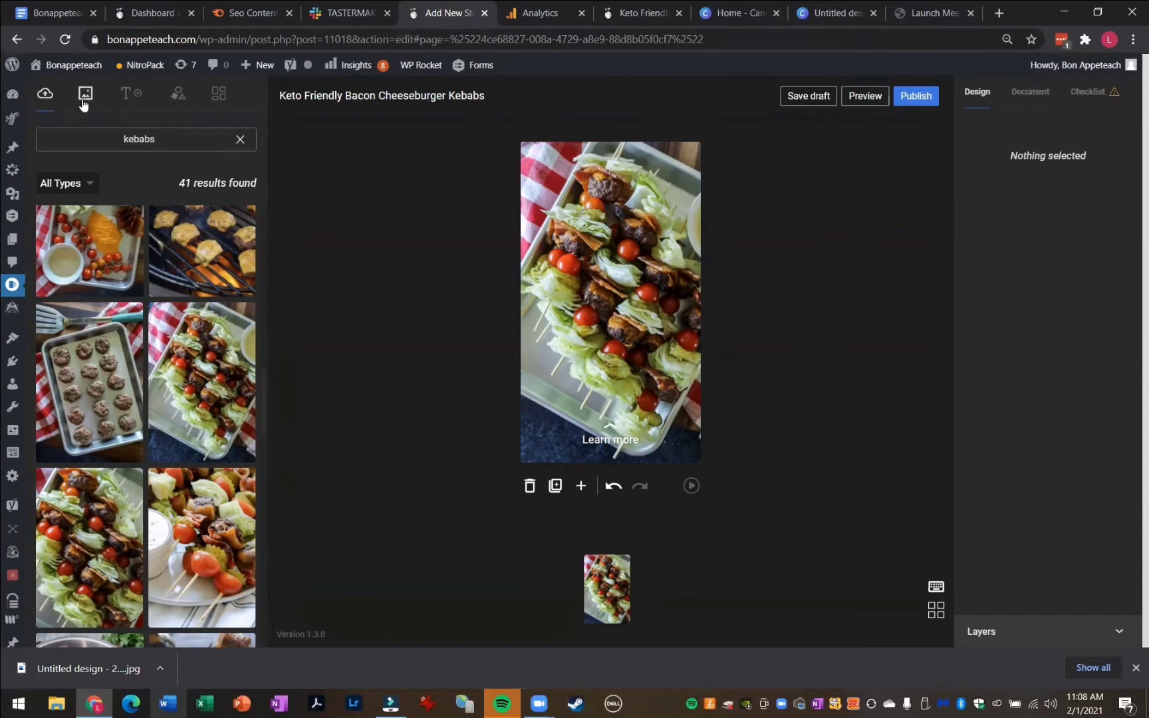
pyautogui.click(125, 97)
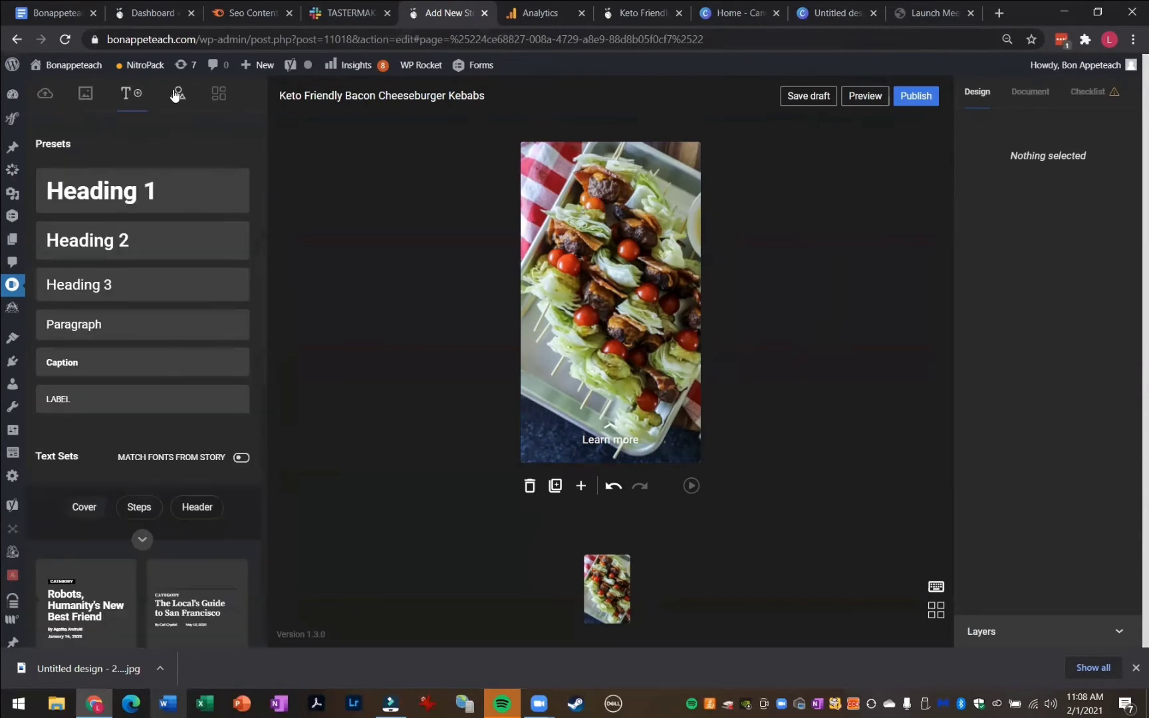
pyautogui.click(177, 95)
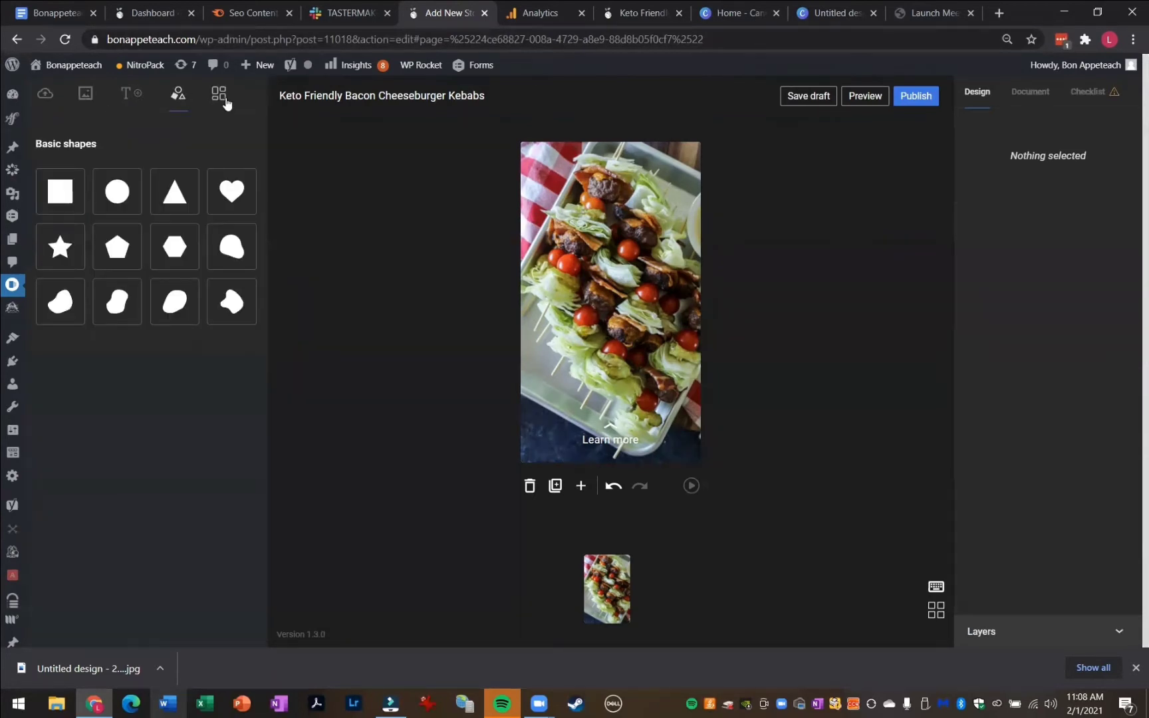
pyautogui.click(223, 100)
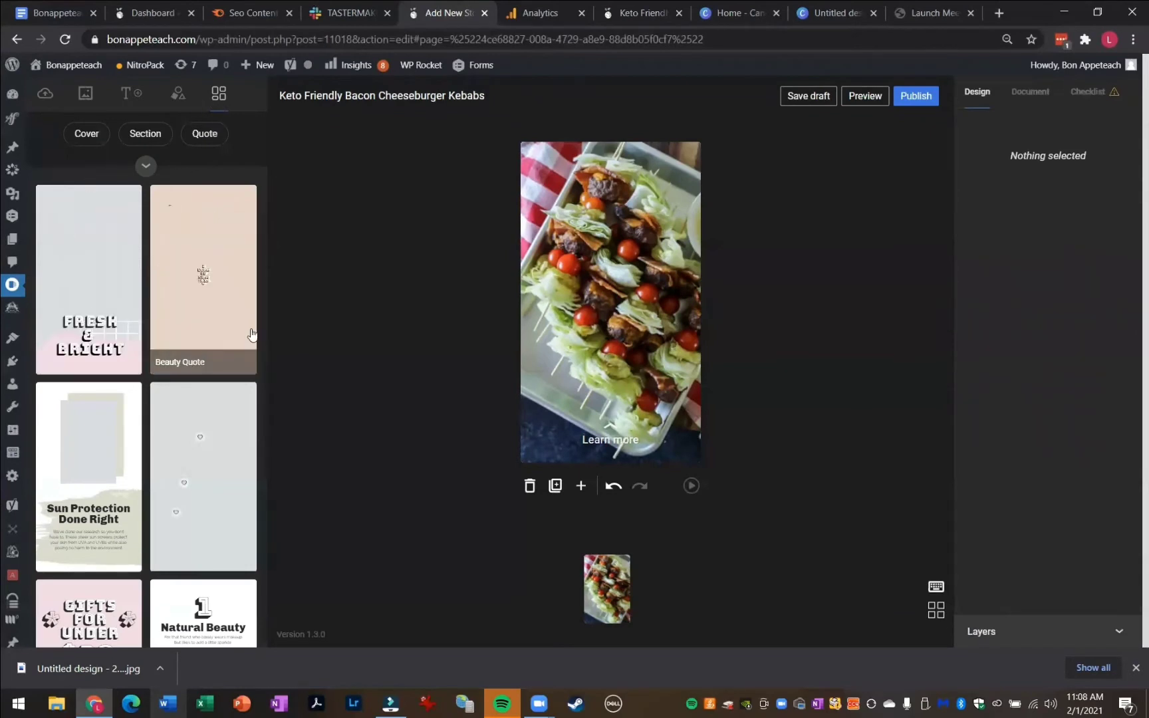
# Add a rectangle shape and stretch it across the full page width near the top
pyautogui.click(175, 96)
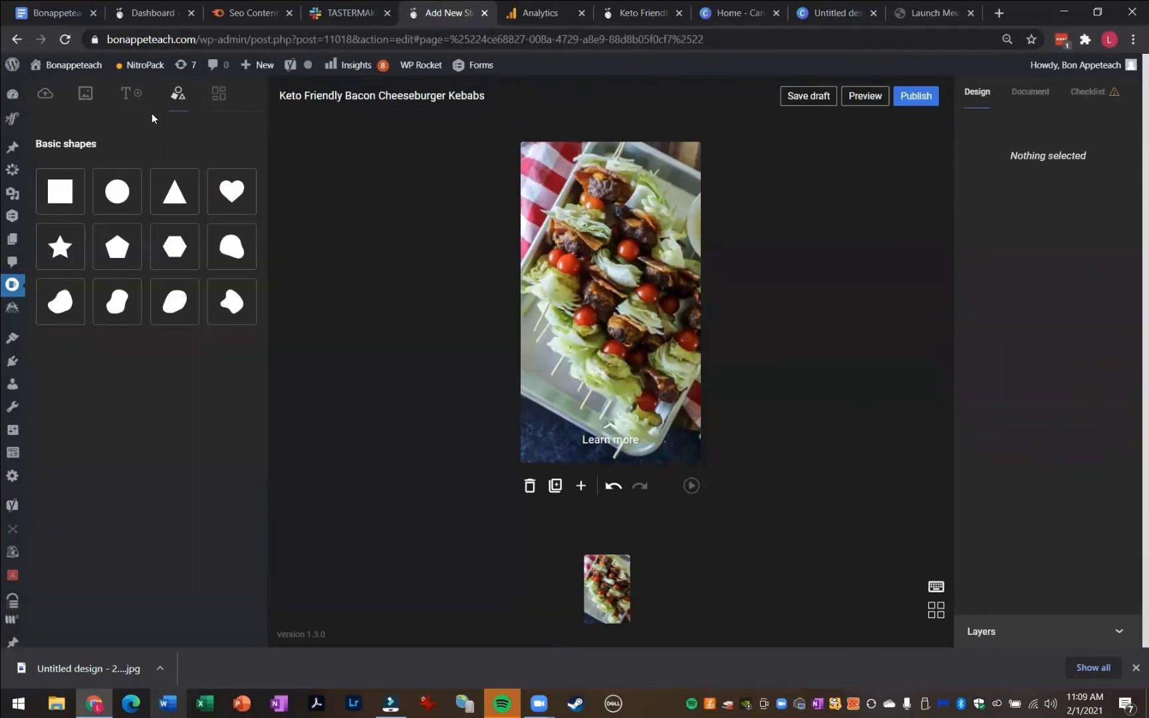
pyautogui.click(58, 190)
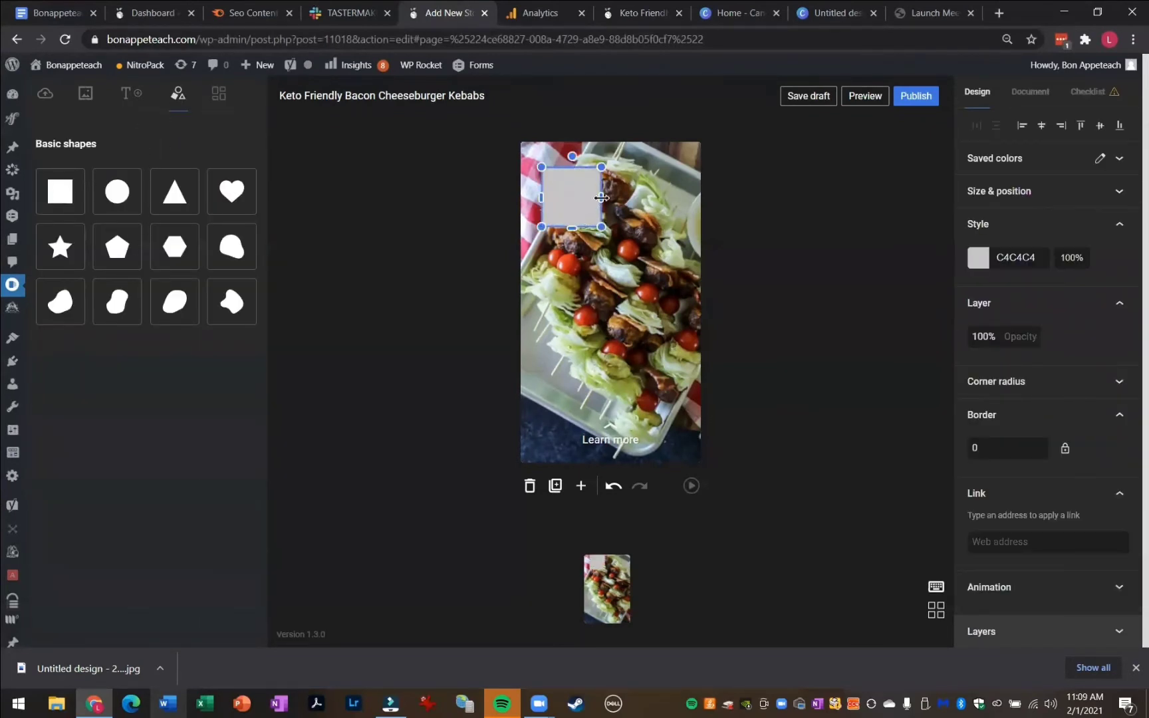
pyautogui.moveTo(601, 198); pyautogui.dragTo(700, 191)
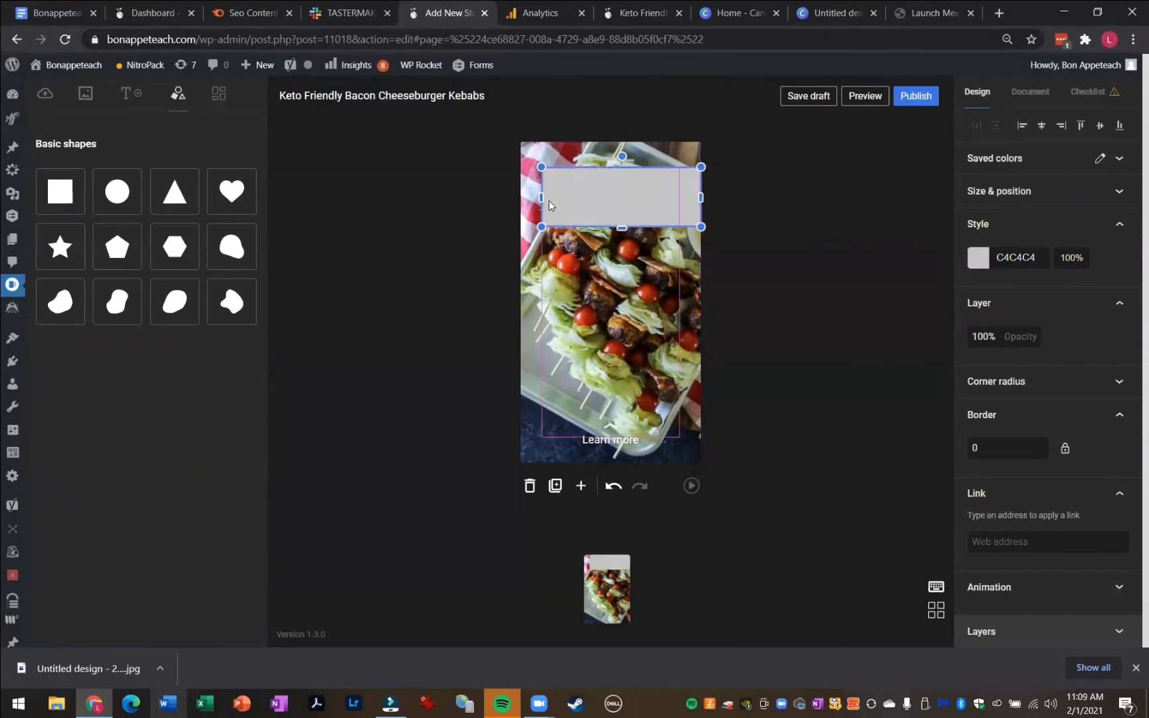
pyautogui.moveTo(540, 197); pyautogui.dragTo(520, 198)
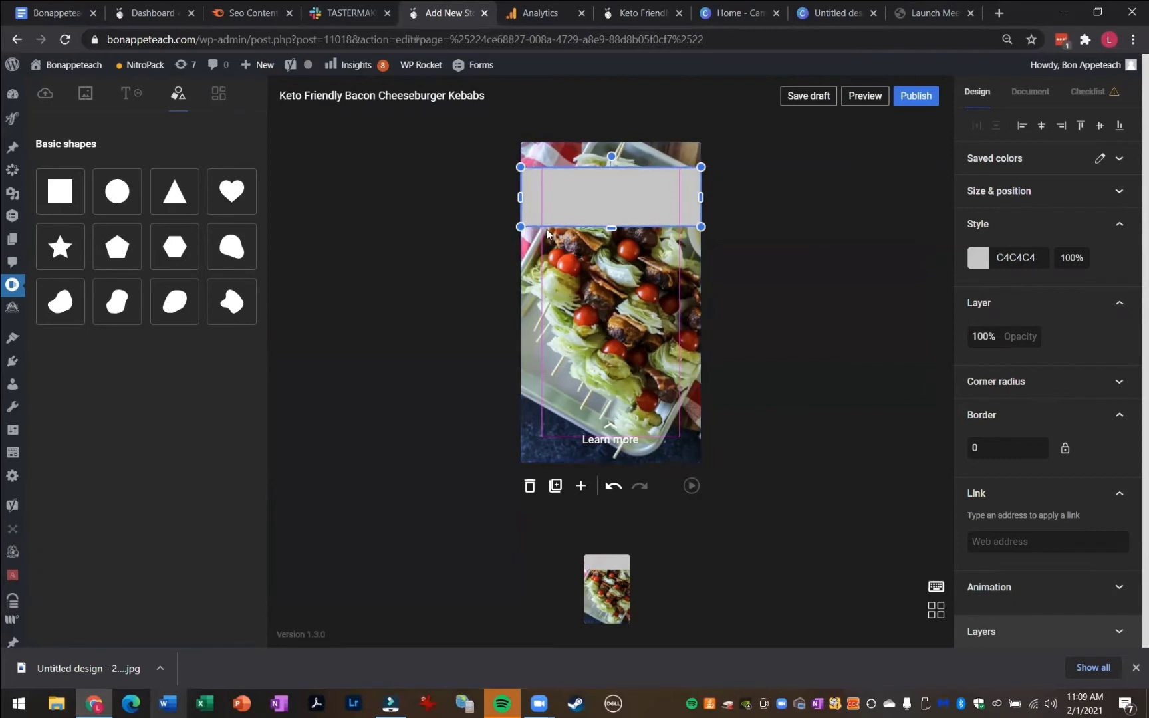
# Set the rectangle's color to white (FFFFFF) and its opacity to 50%
pyautogui.click(977, 258)
pyautogui.moveTo(788, 308); pyautogui.dragTo(756, 281)
pyautogui.doubleClick(983, 336)
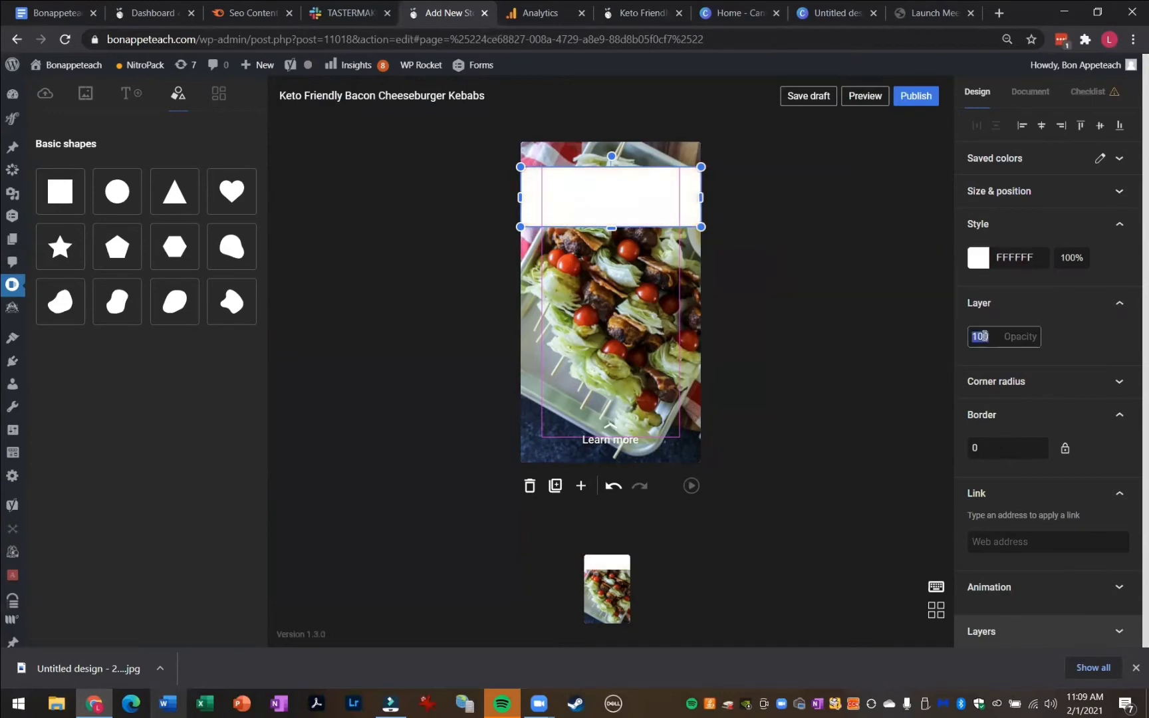
pyautogui.write('50')
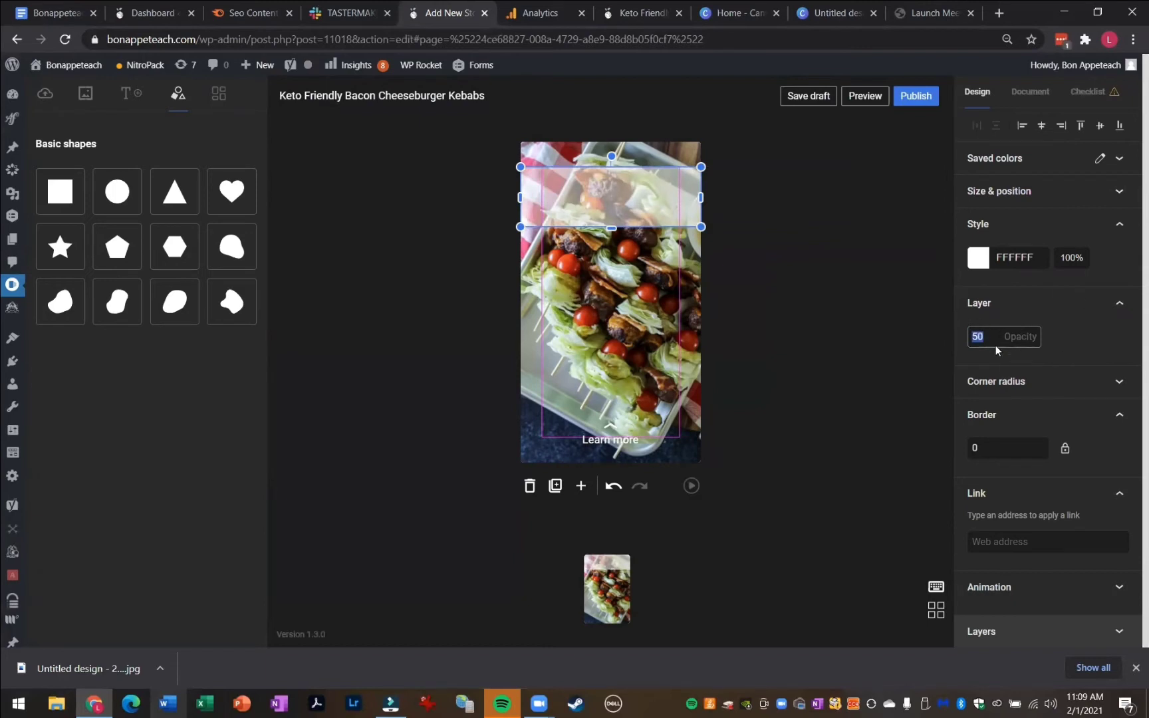
pyautogui.click(874, 341)
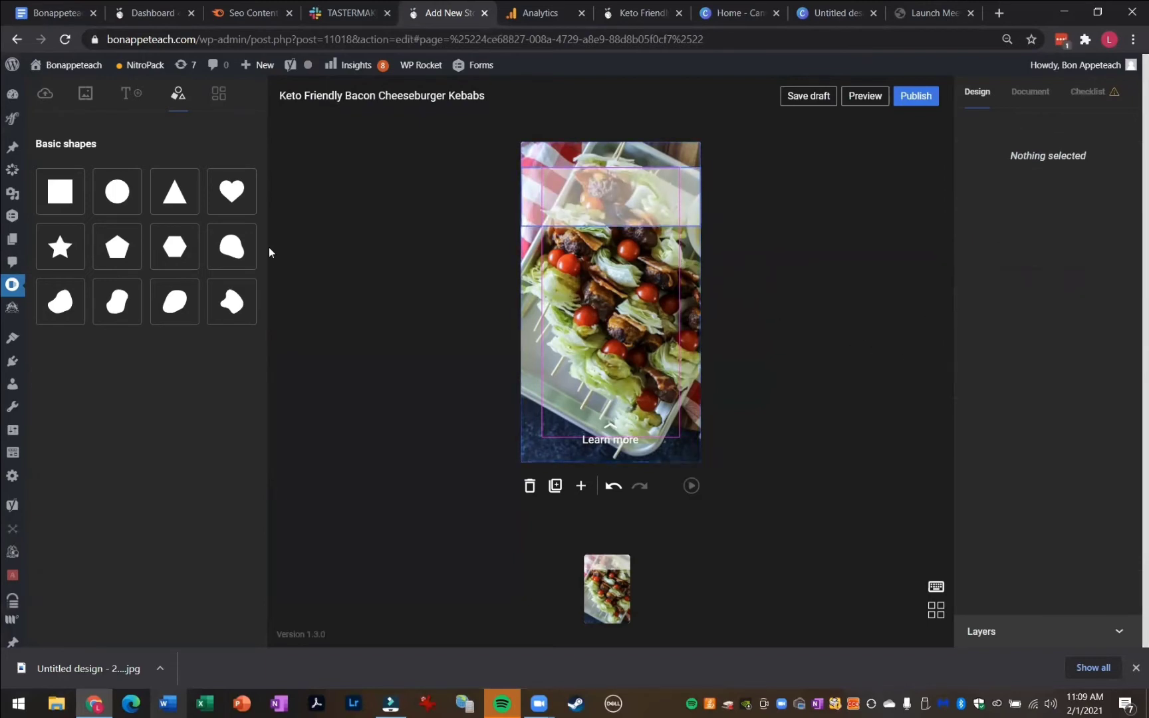
# Add a Heading 1 text box and move it onto the white band at the top
pyautogui.click(125, 96)
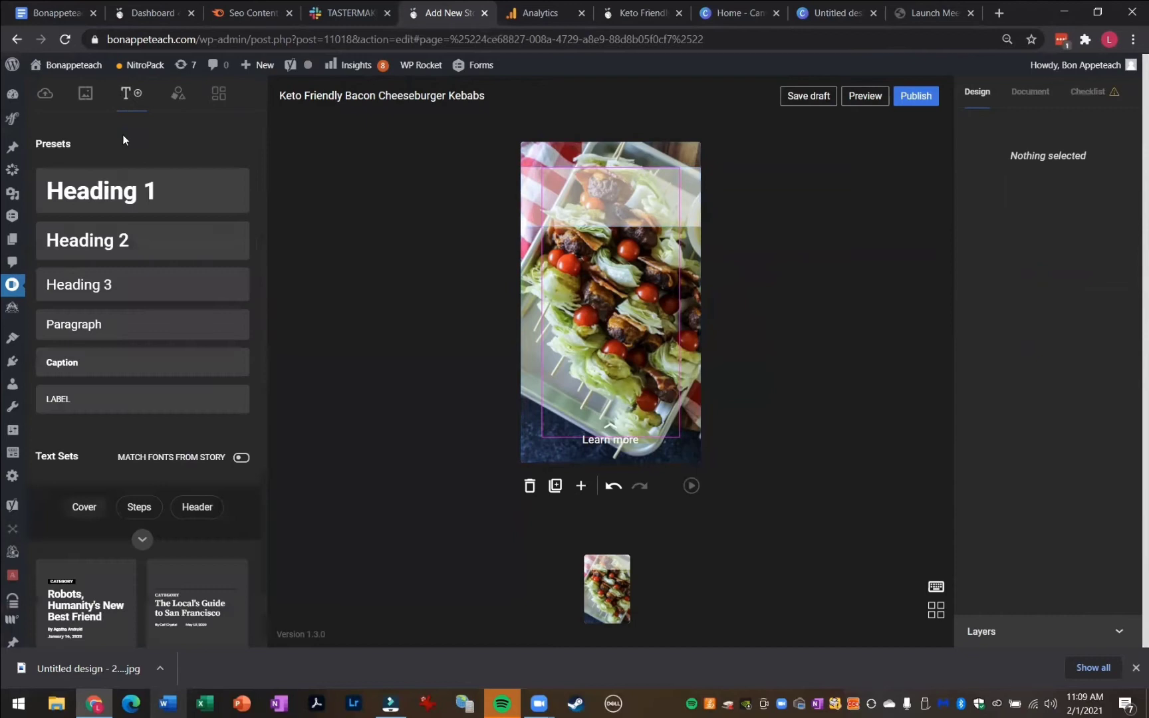
pyautogui.click(114, 189)
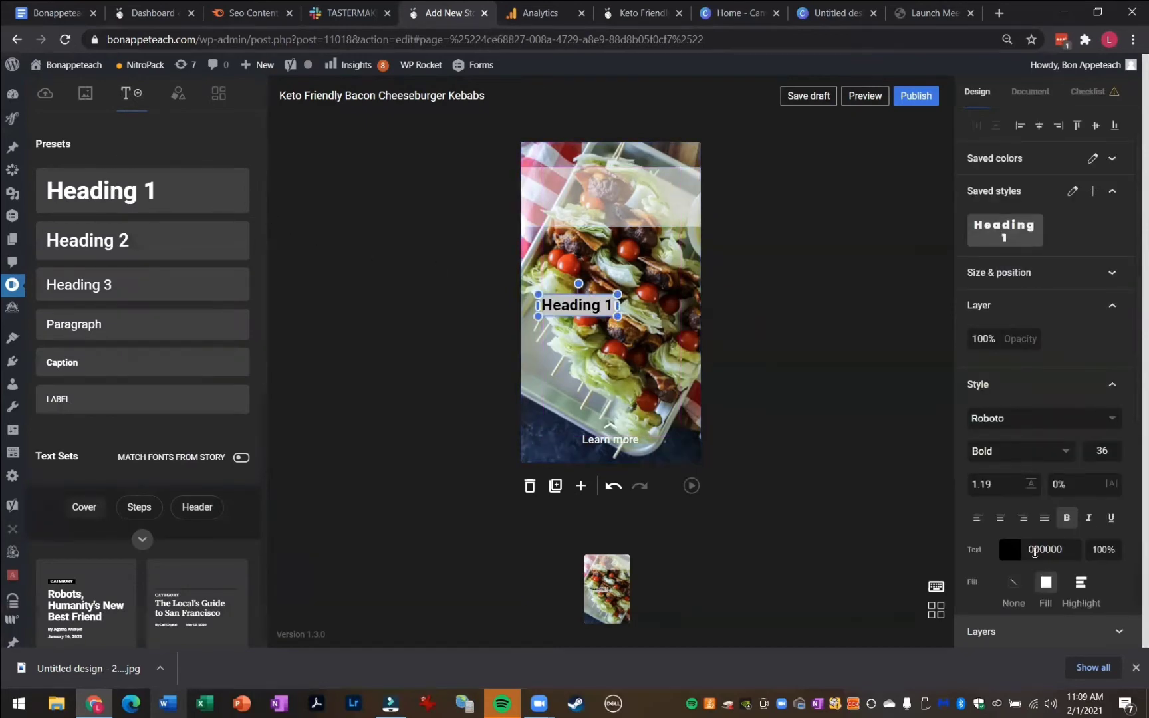
pyautogui.scroll(-3, 1045, 426)
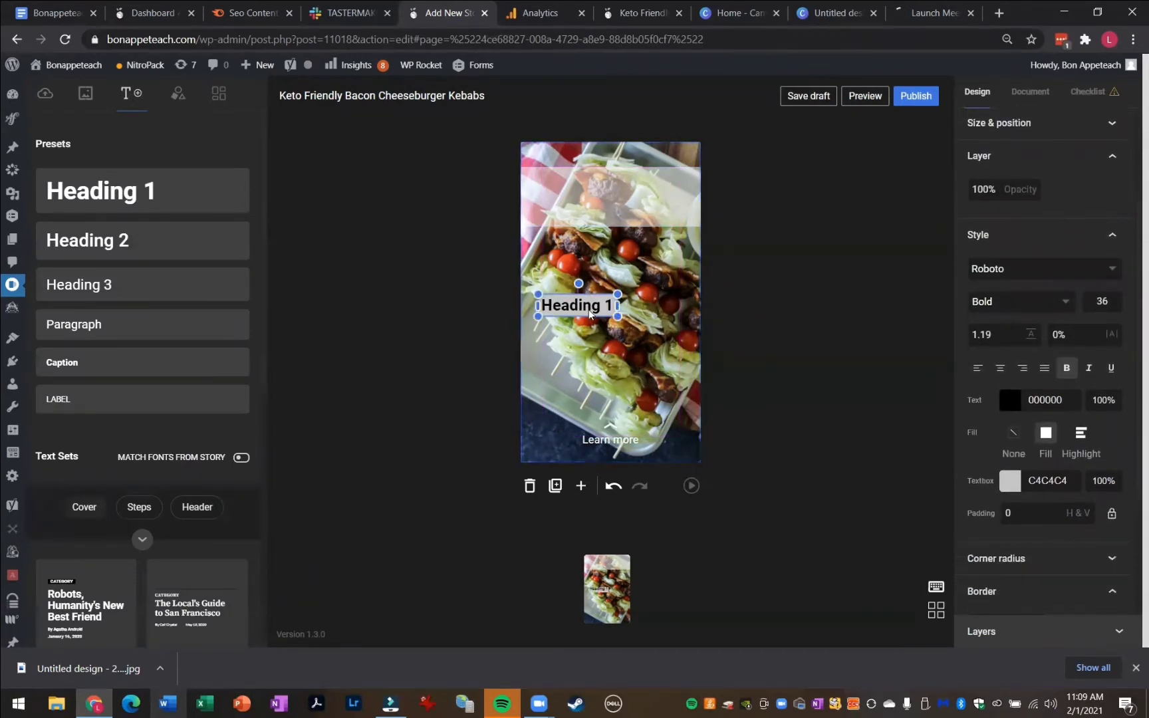
pyautogui.moveTo(590, 313); pyautogui.dragTo(624, 214)
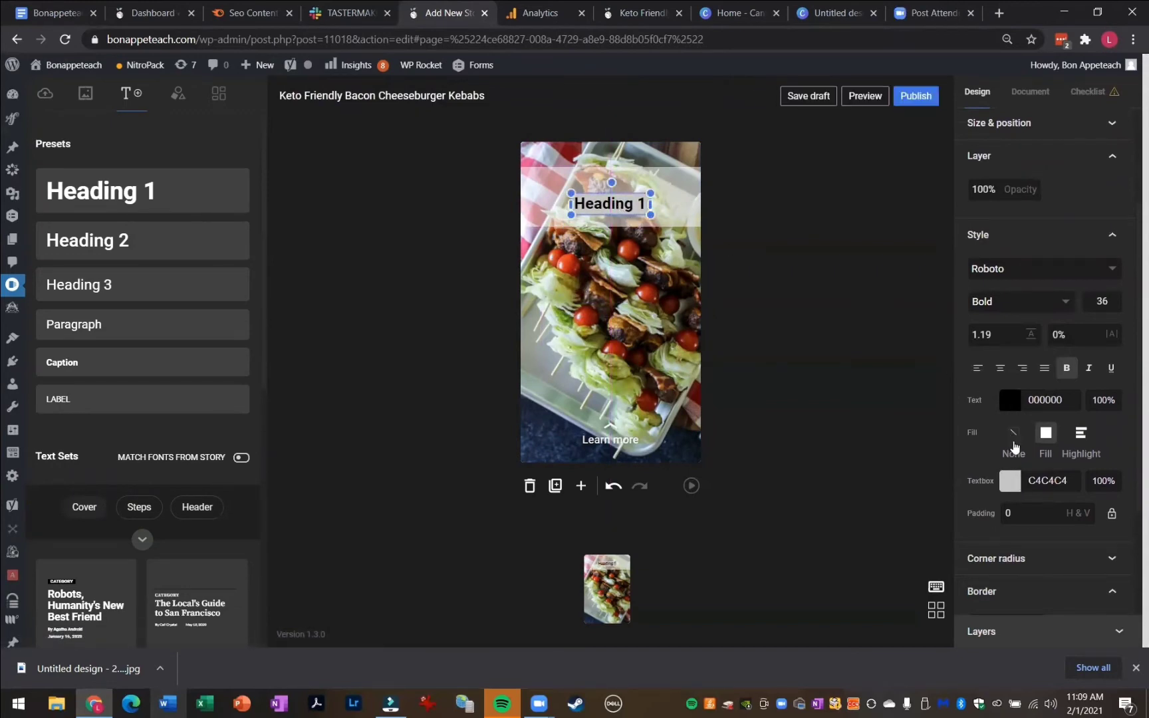
# Set the heading's fill to None
pyautogui.click(1014, 442)
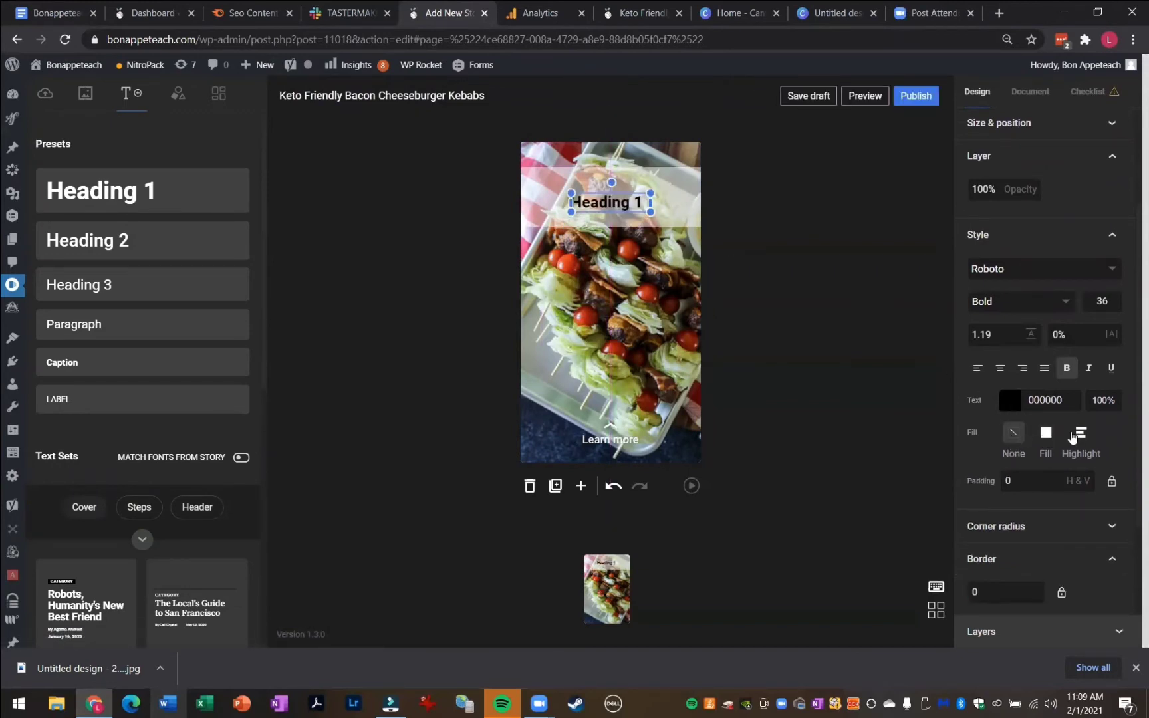
pyautogui.click(1077, 437)
pyautogui.click(1046, 435)
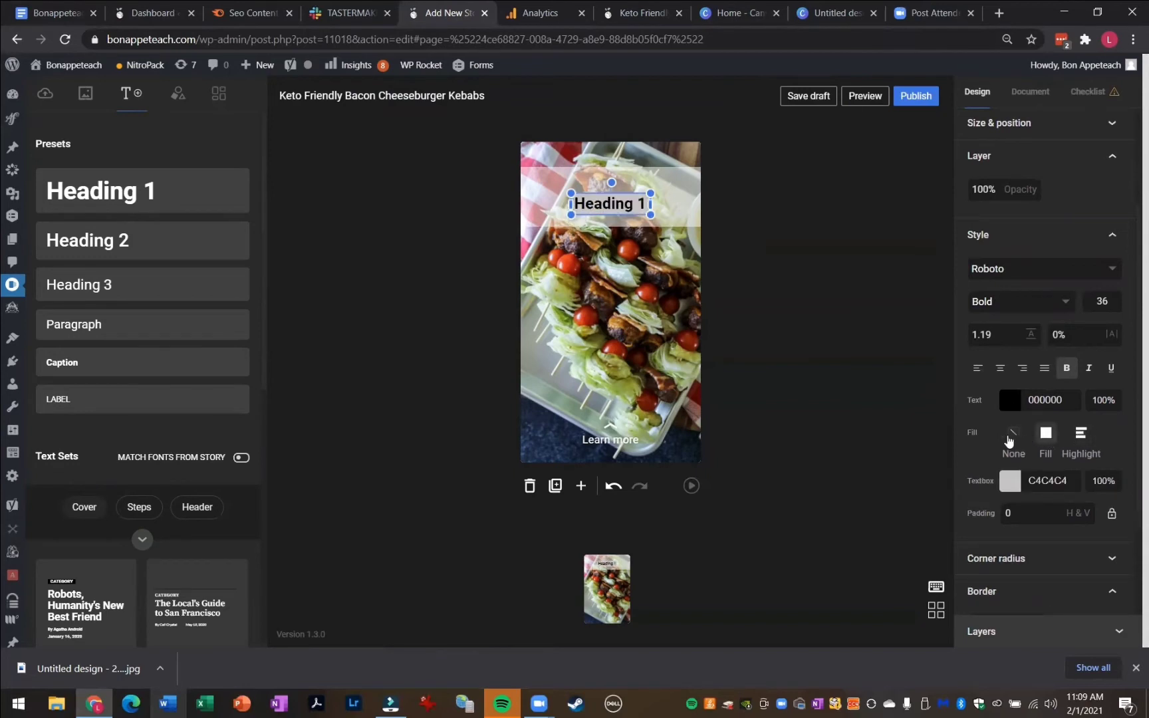
pyautogui.click(1012, 437)
pyautogui.click(1011, 404)
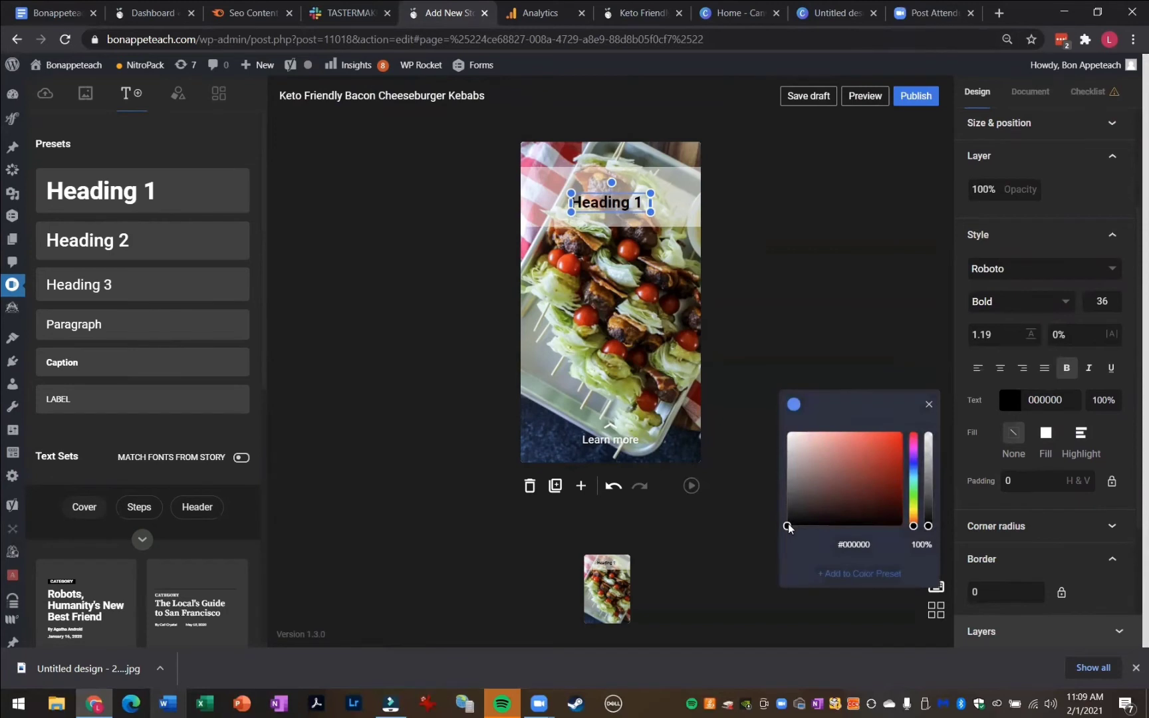
pyautogui.click(781, 311)
# Copy the story title and paste it as the heading text, Keto Friendly Bacon Cheeseburger Kebabs
pyautogui.click(592, 201)
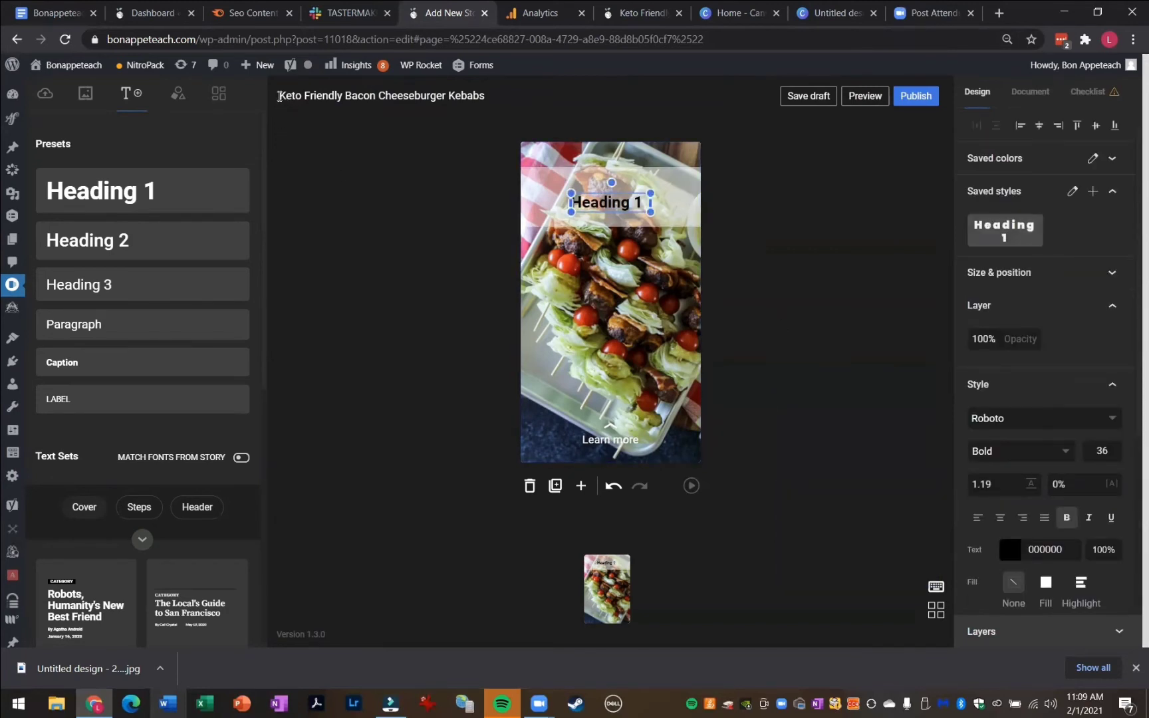
pyautogui.moveTo(279, 96); pyautogui.dragTo(507, 95)
pyautogui.hotkey('ctrl', 'c')
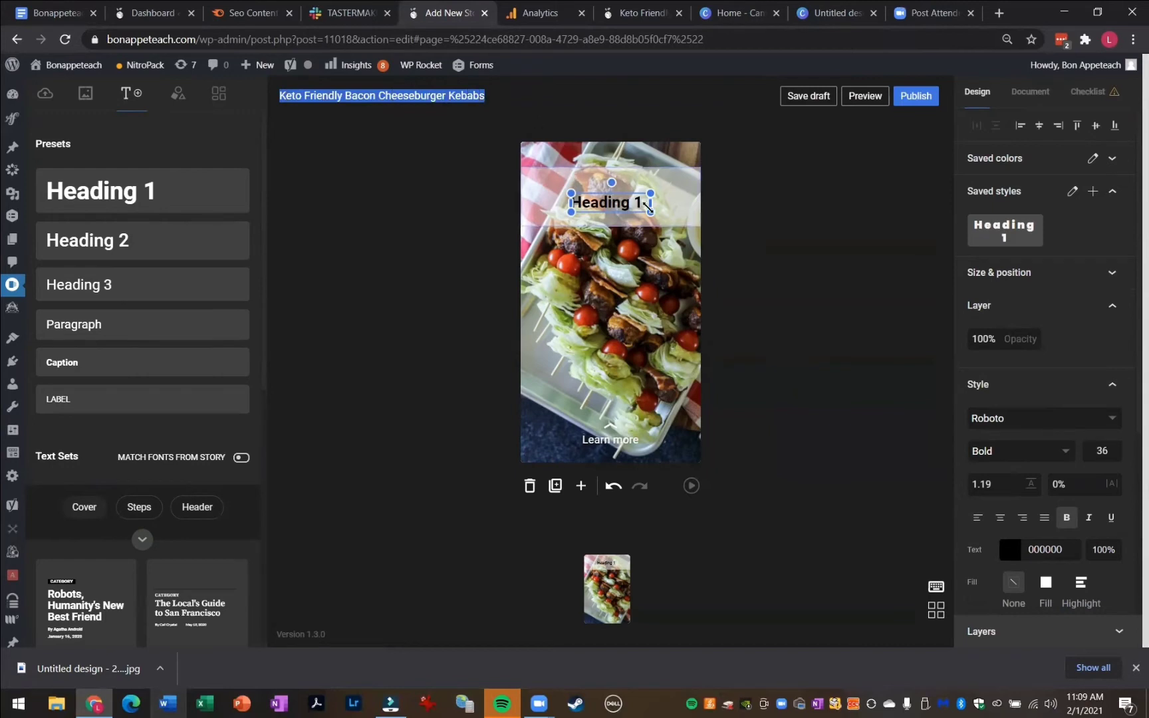
pyautogui.click(648, 206)
pyautogui.moveTo(649, 206); pyautogui.dragTo(523, 217)
pyautogui.hotkey('ctrl', 'v')
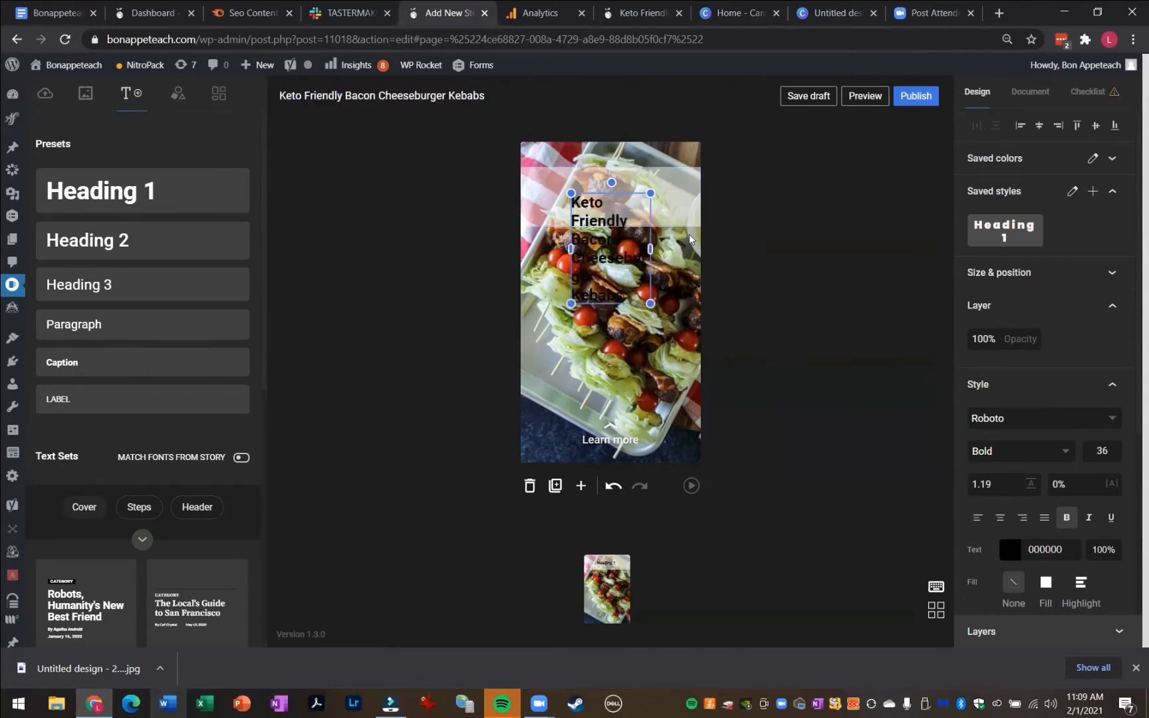
# Center-align the heading text, widen its box, and center it horizontally on the white band
pyautogui.click(1000, 518)
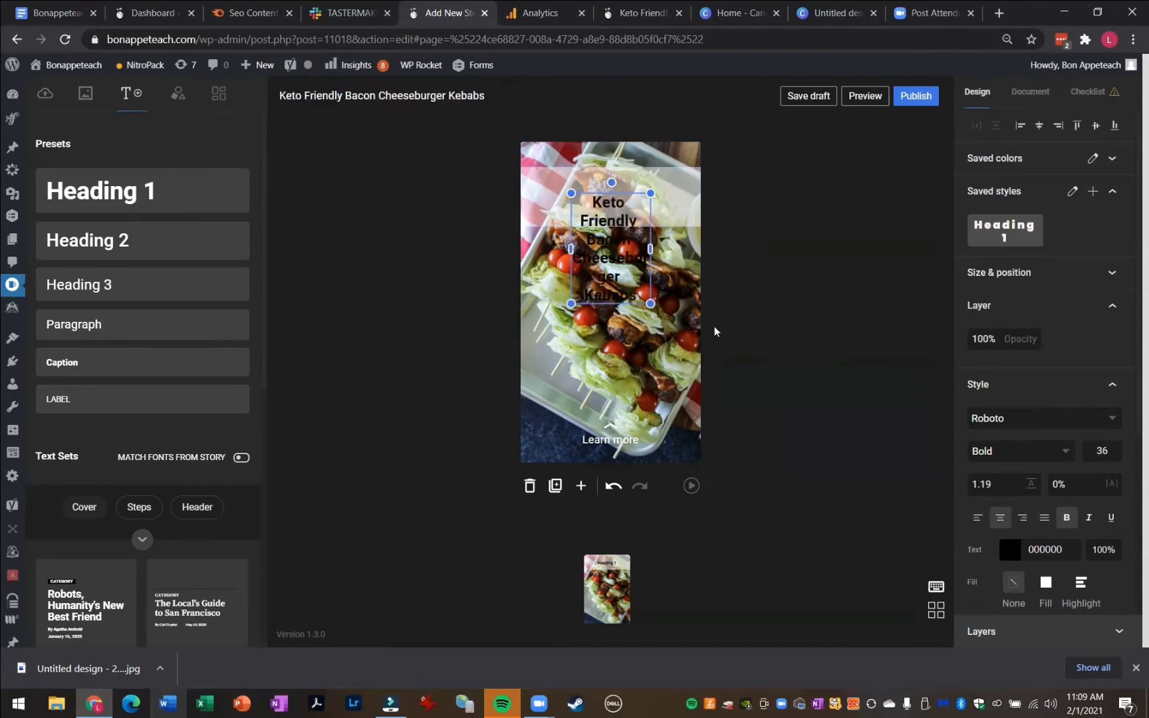
pyautogui.moveTo(651, 248); pyautogui.dragTo(765, 243)
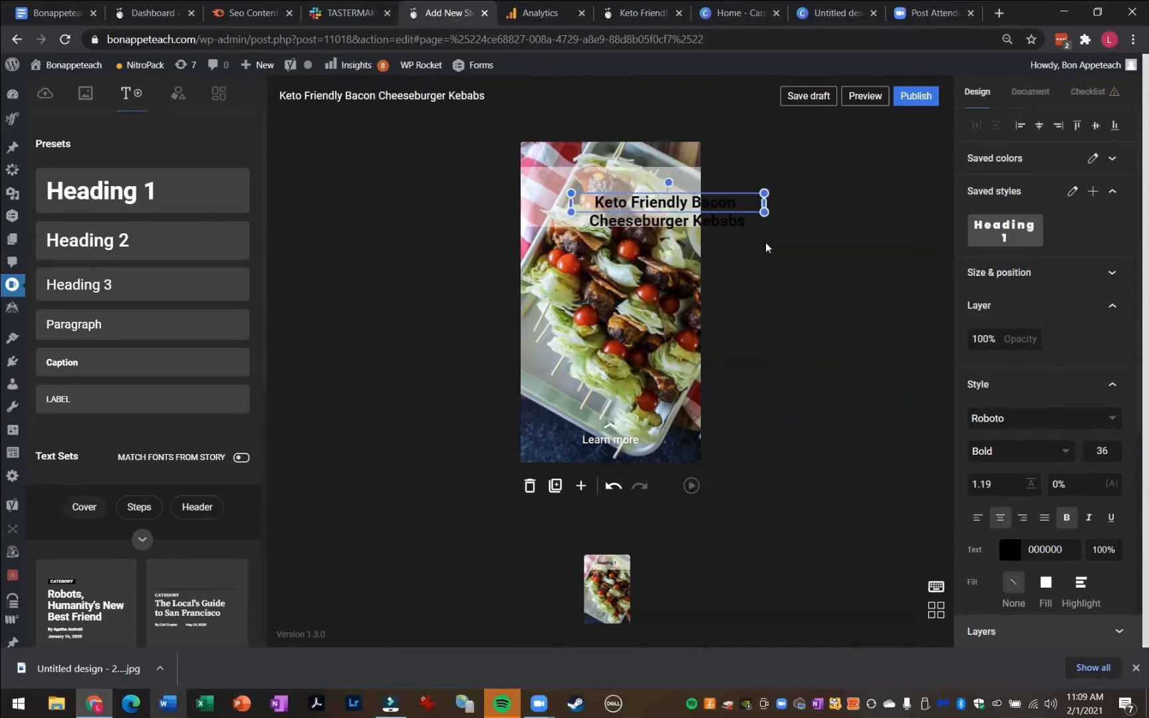
pyautogui.click(773, 263)
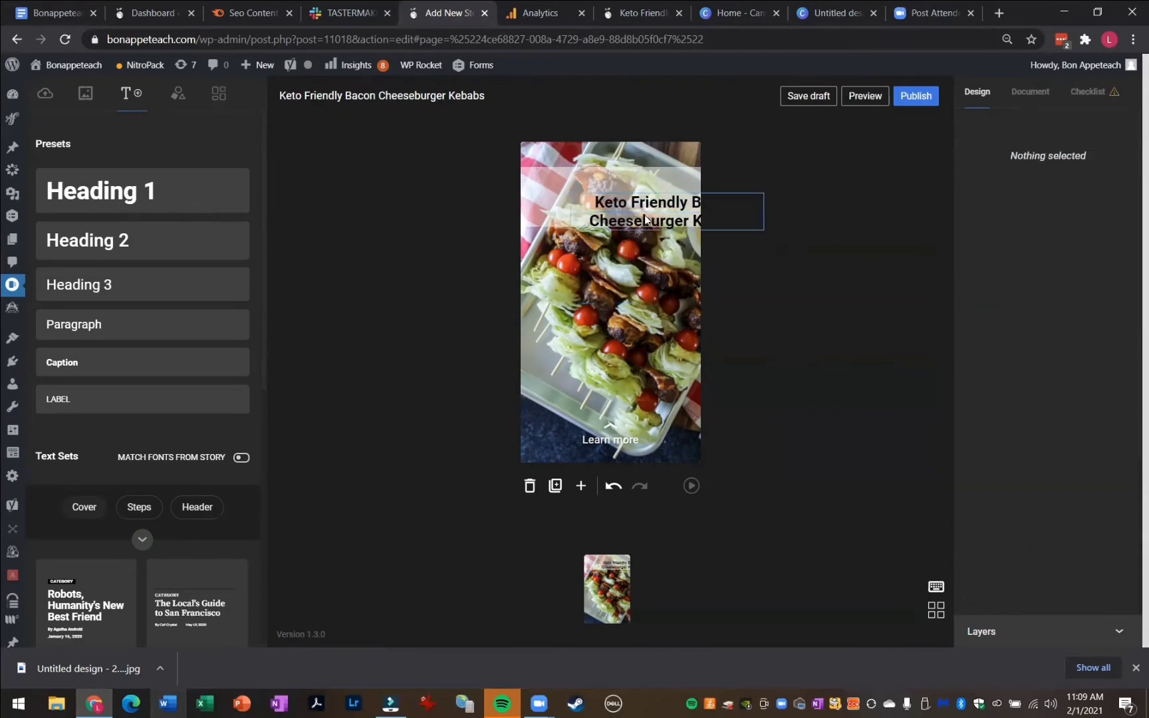
pyautogui.moveTo(638, 210); pyautogui.dragTo(583, 206)
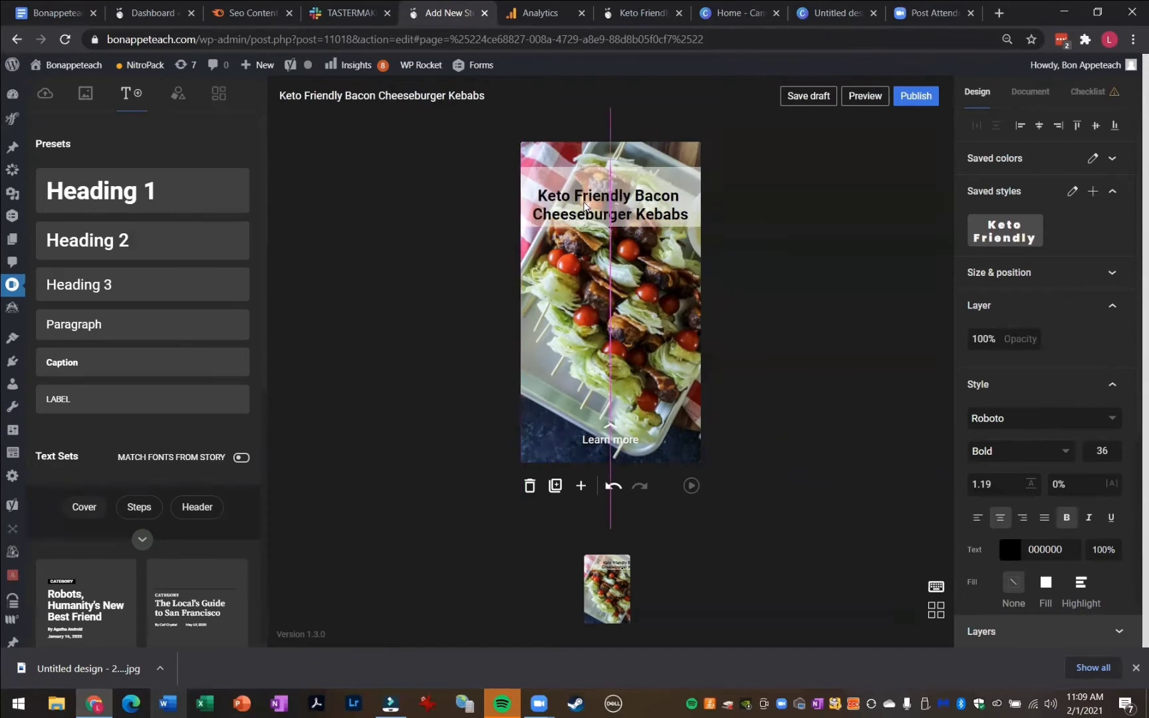
# Set the white band's opacity to 60%
pyautogui.click(832, 304)
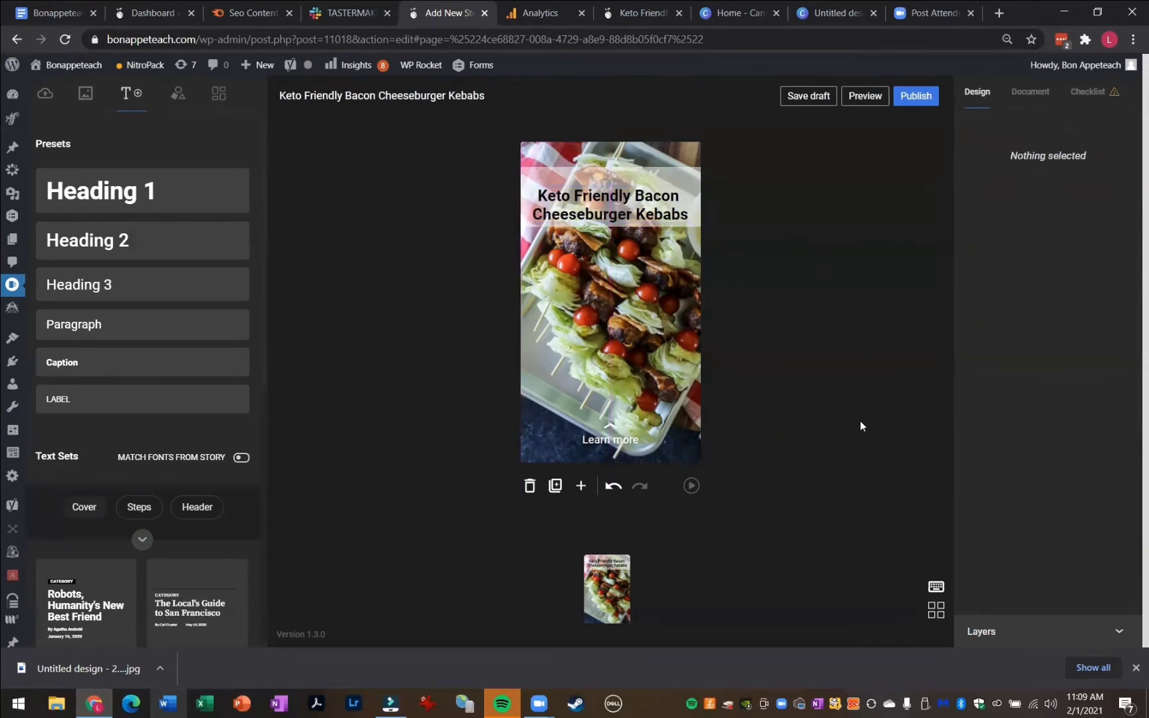
pyautogui.click(695, 176)
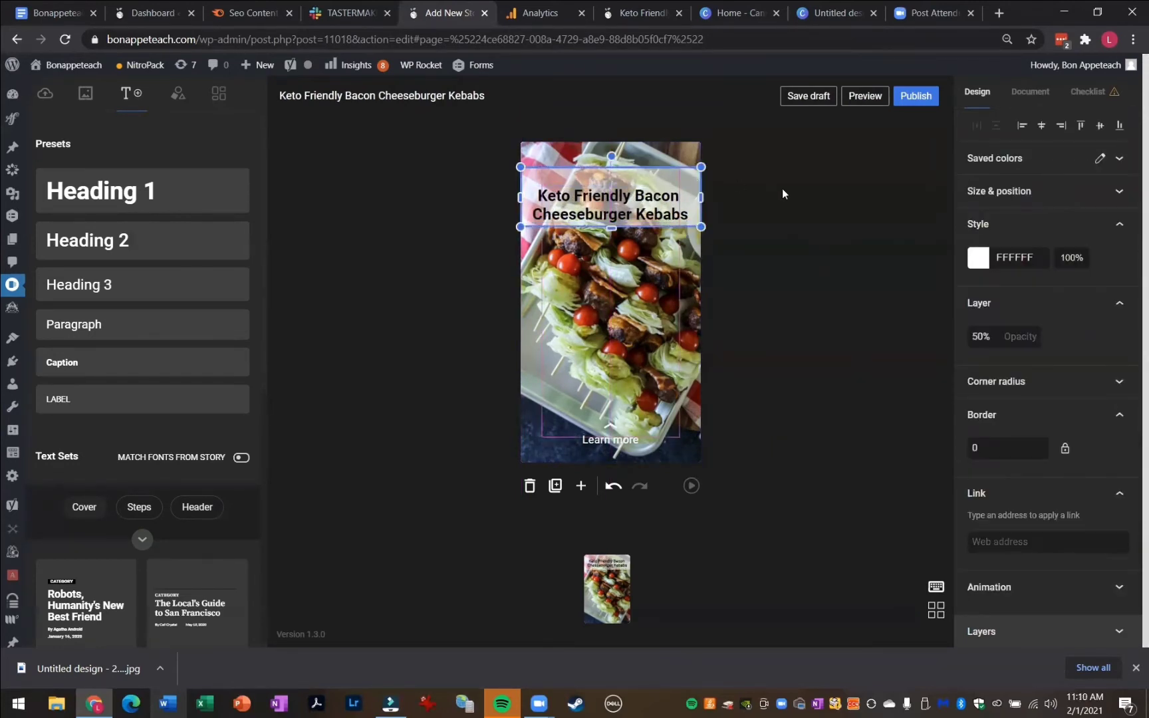
pyautogui.click(986, 336)
pyautogui.write('60')
pyautogui.press('Return')
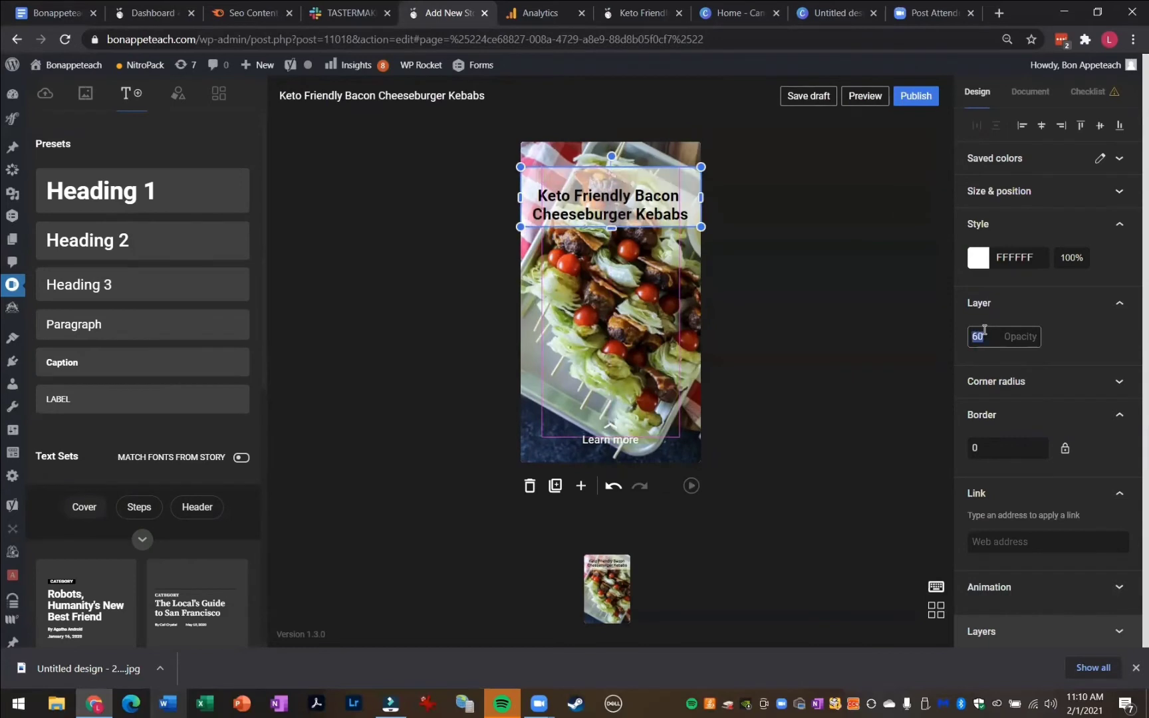
pyautogui.click(872, 268)
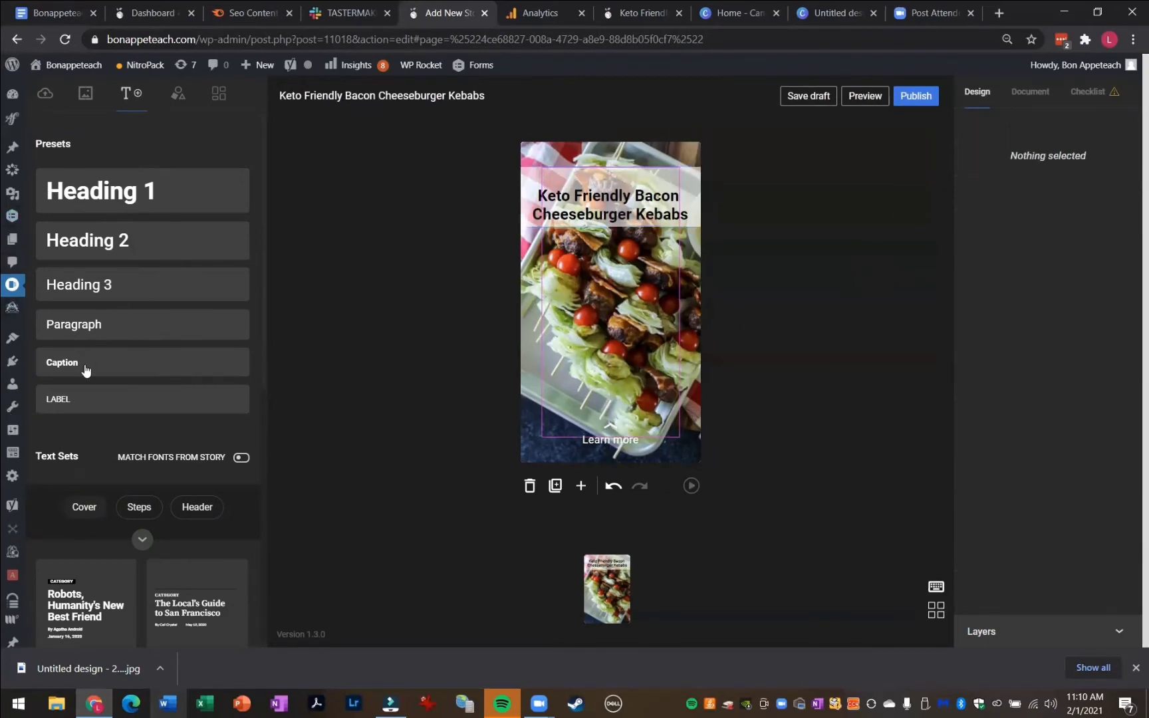
# Add a Paragraph text box and give it white text with a black fill
pyautogui.click(98, 325)
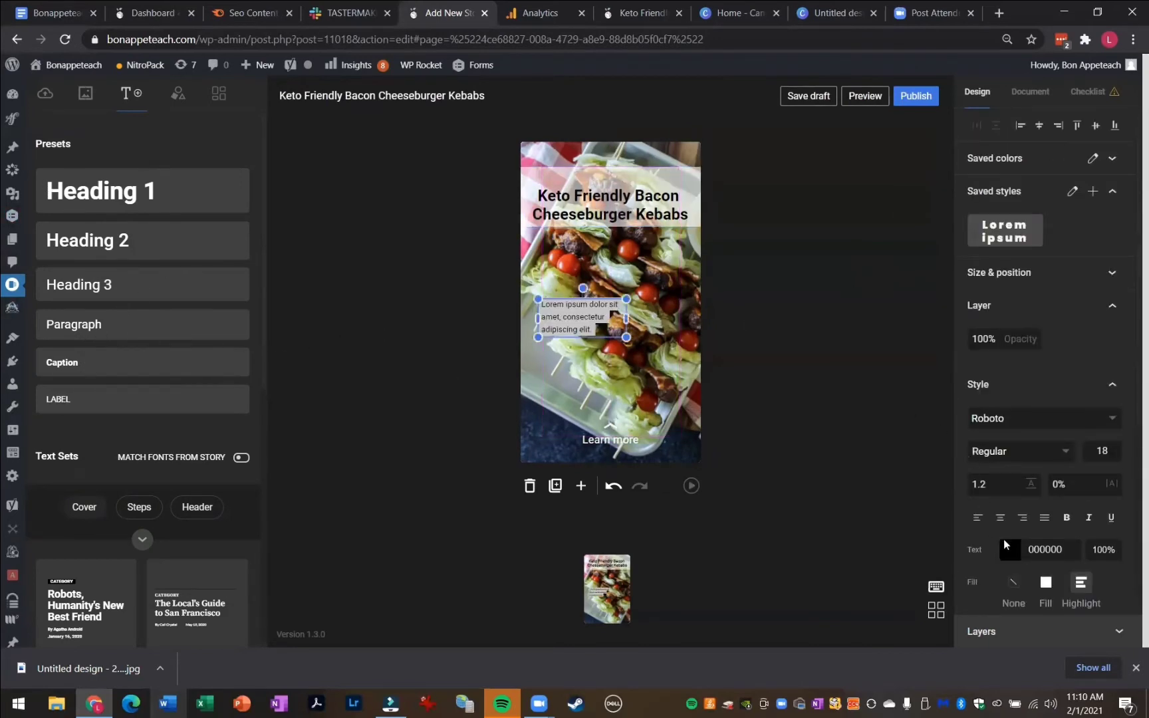
pyautogui.click(1010, 552)
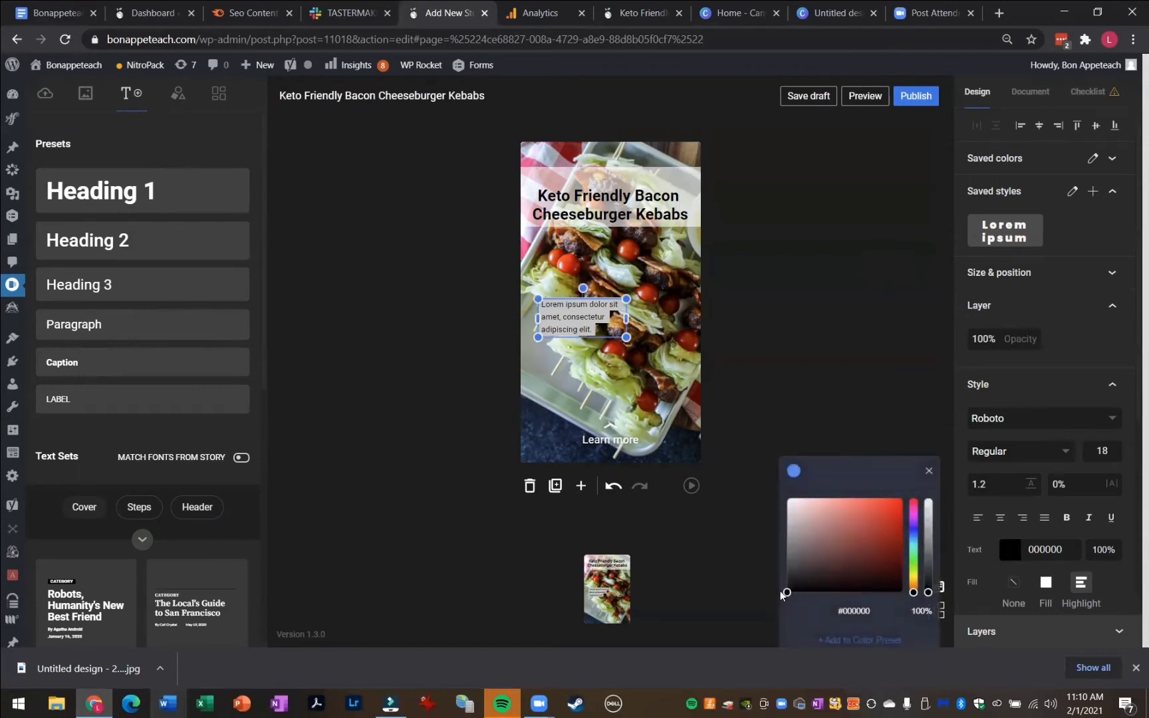
pyautogui.moveTo(786, 594); pyautogui.dragTo(777, 483)
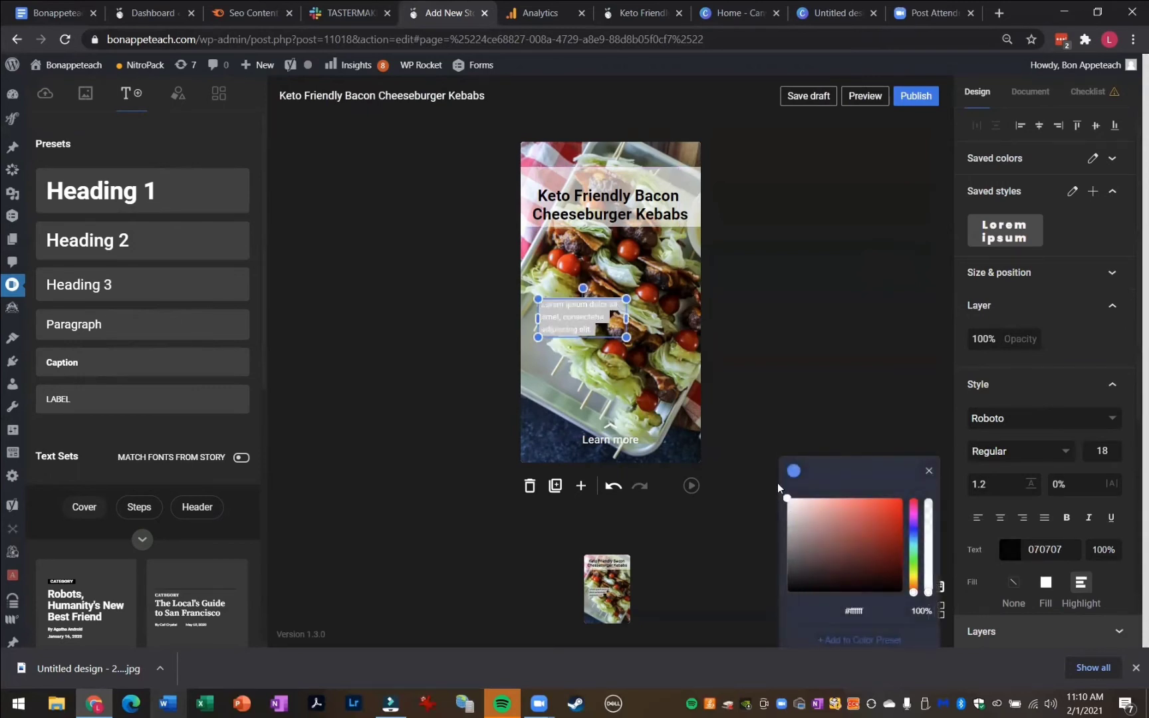
pyautogui.click(1046, 583)
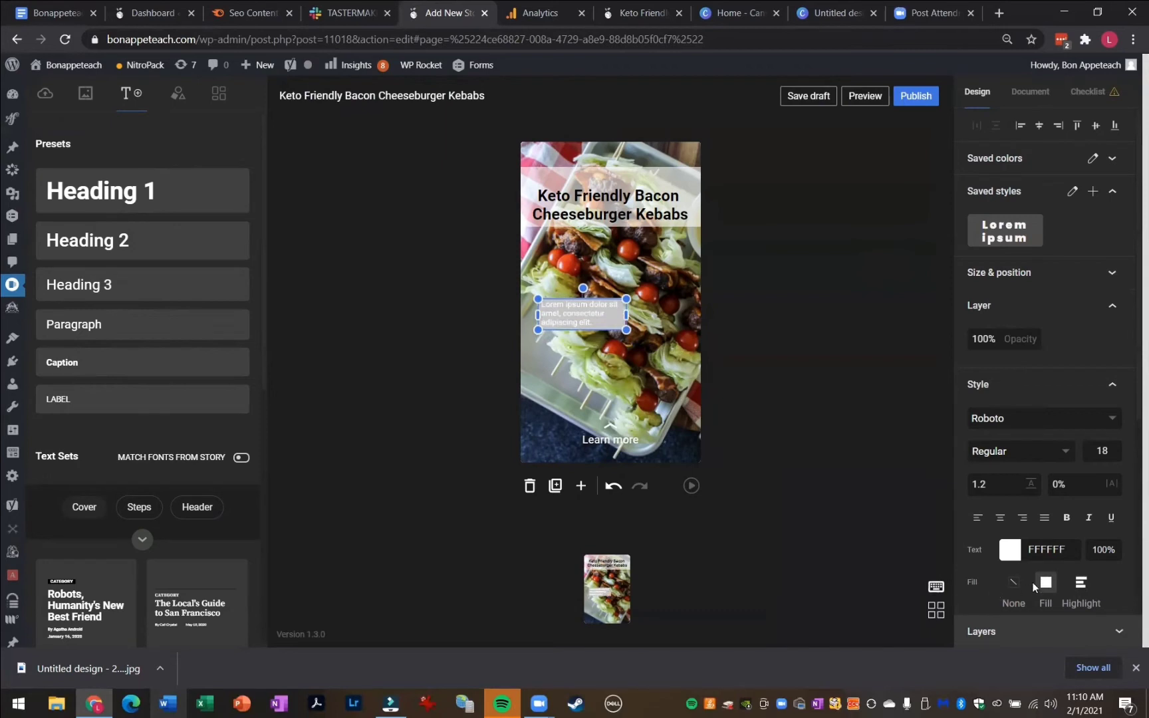
pyautogui.scroll(-3, 1032, 581)
pyautogui.click(1010, 480)
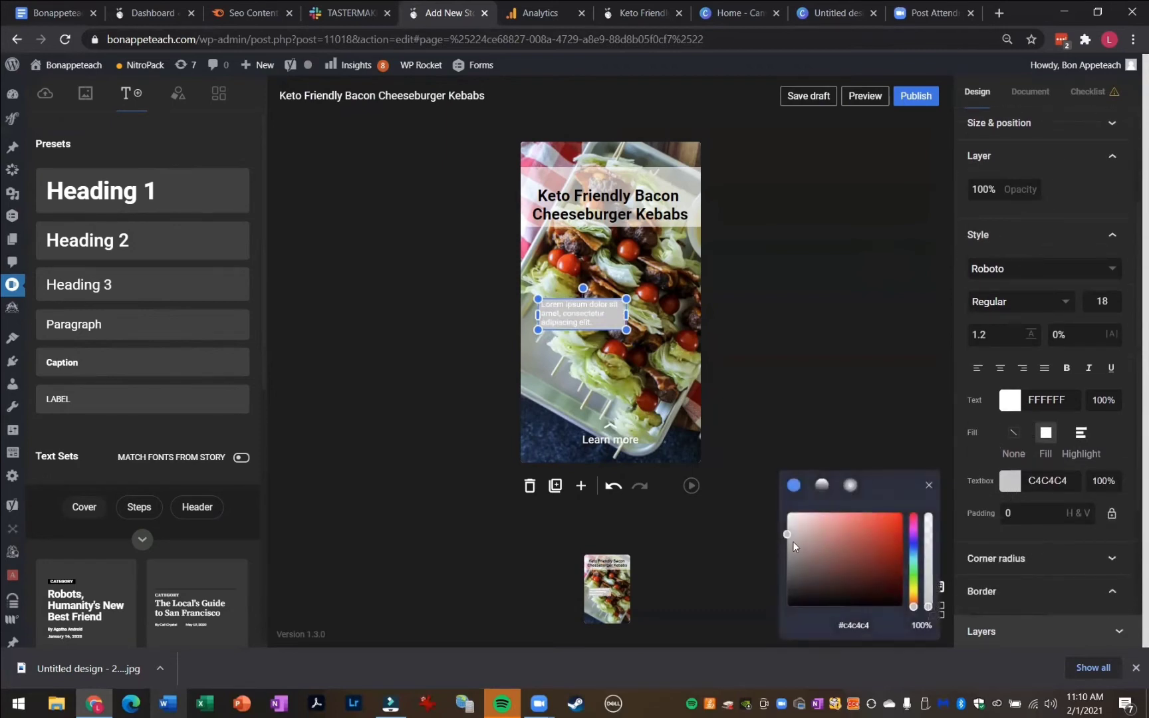
pyautogui.moveTo(787, 535); pyautogui.dragTo(777, 641)
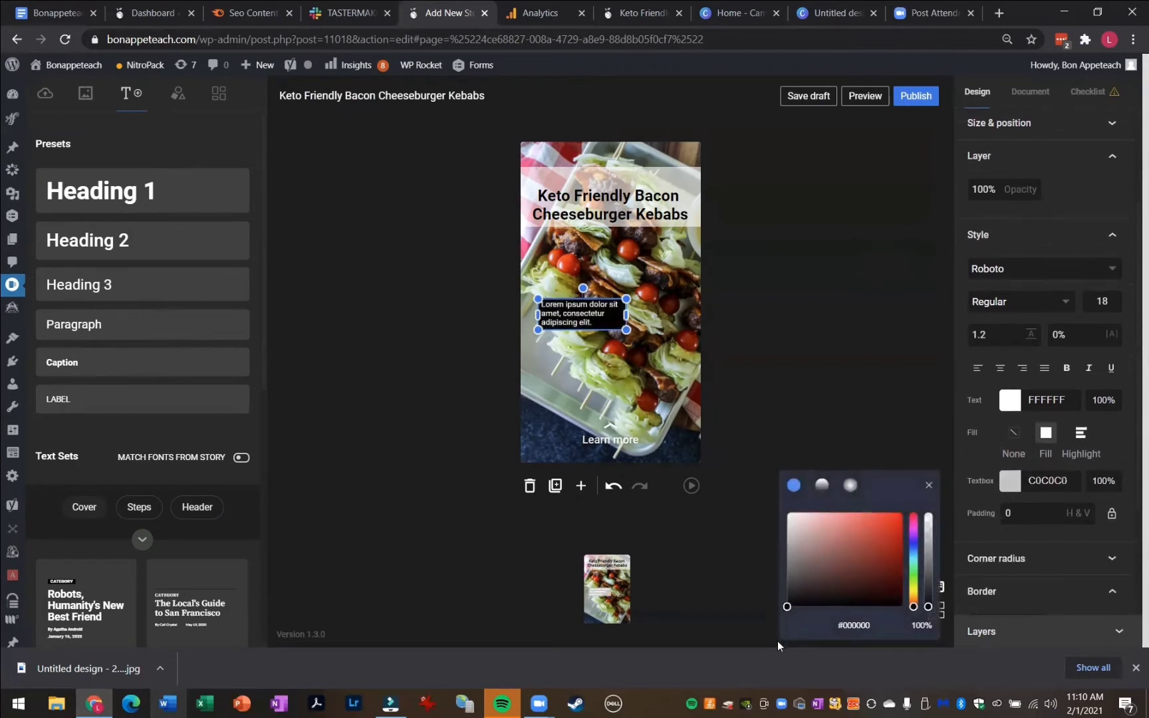
# Center-align the paragraph text and set its weight to Bold
pyautogui.doubleClick(599, 325)
pyautogui.moveTo(599, 325); pyautogui.dragTo(504, 299)
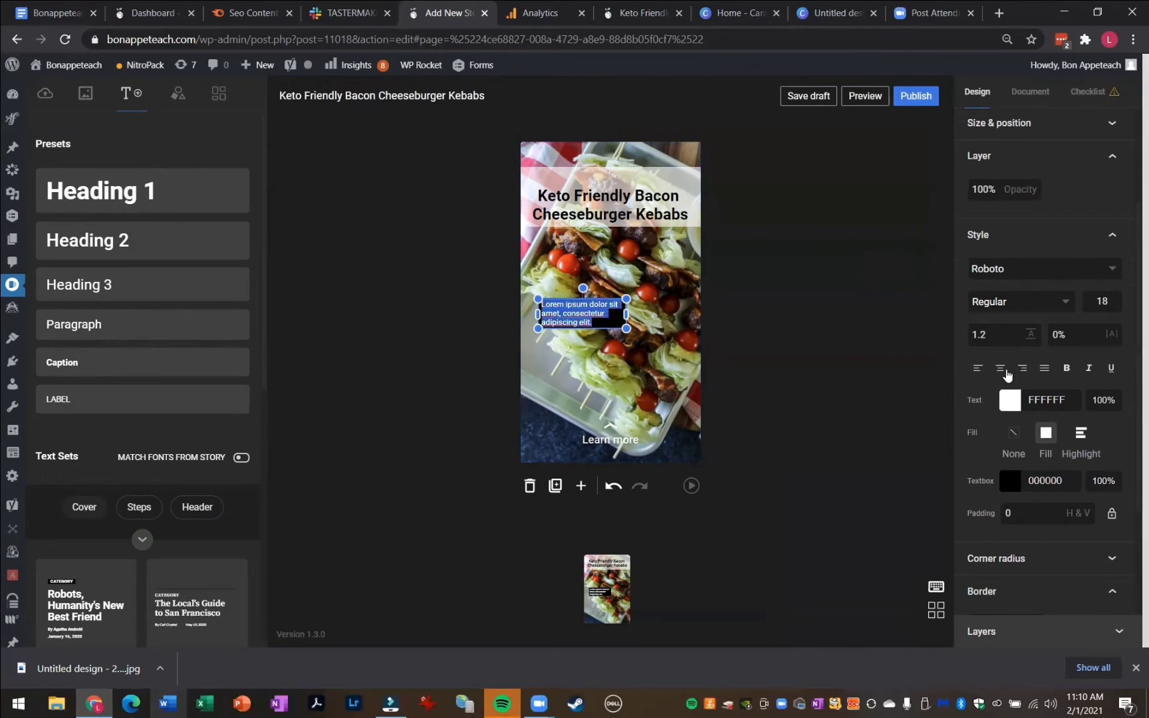
pyautogui.click(1000, 368)
pyautogui.click(989, 303)
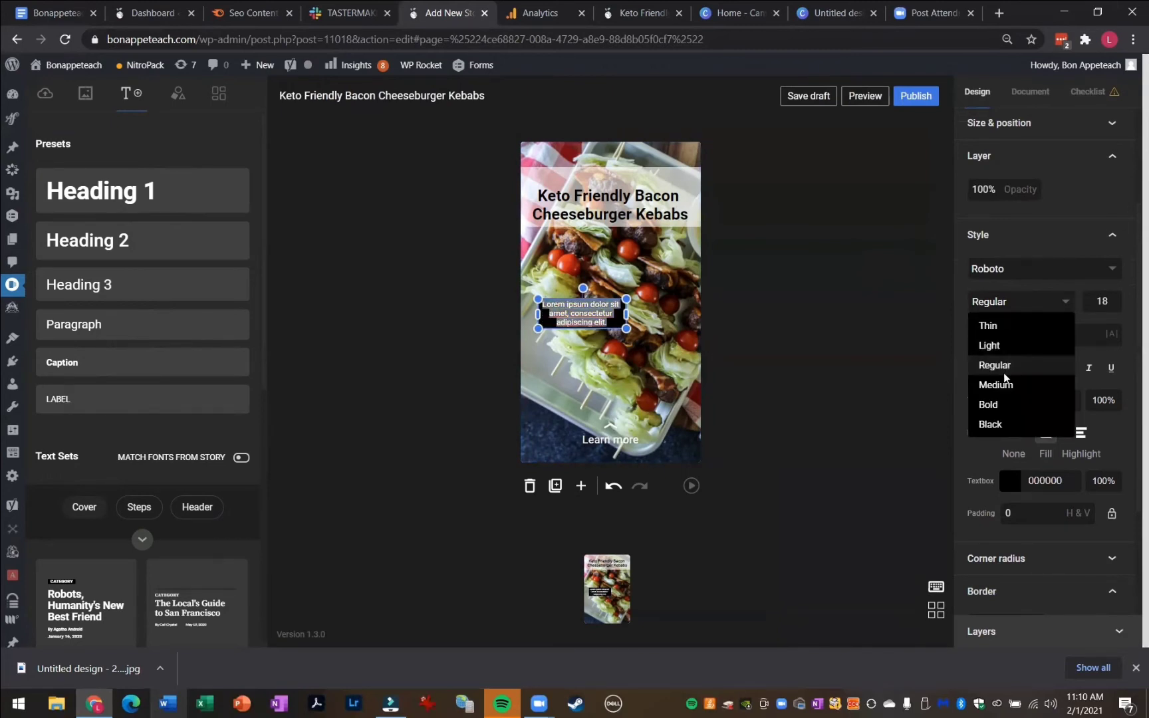
pyautogui.click(994, 403)
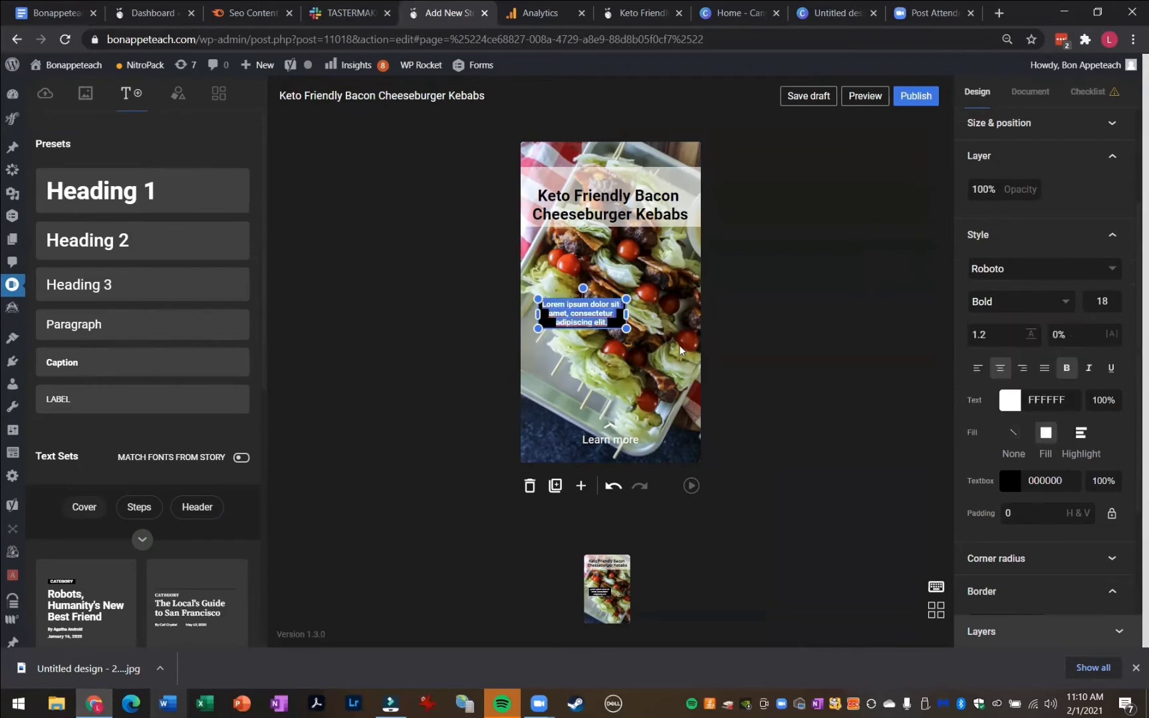
# Replace the paragraph text with BONAPPETEACH.COM and set its font size to 24
pyautogui.write('BONAPPETE')
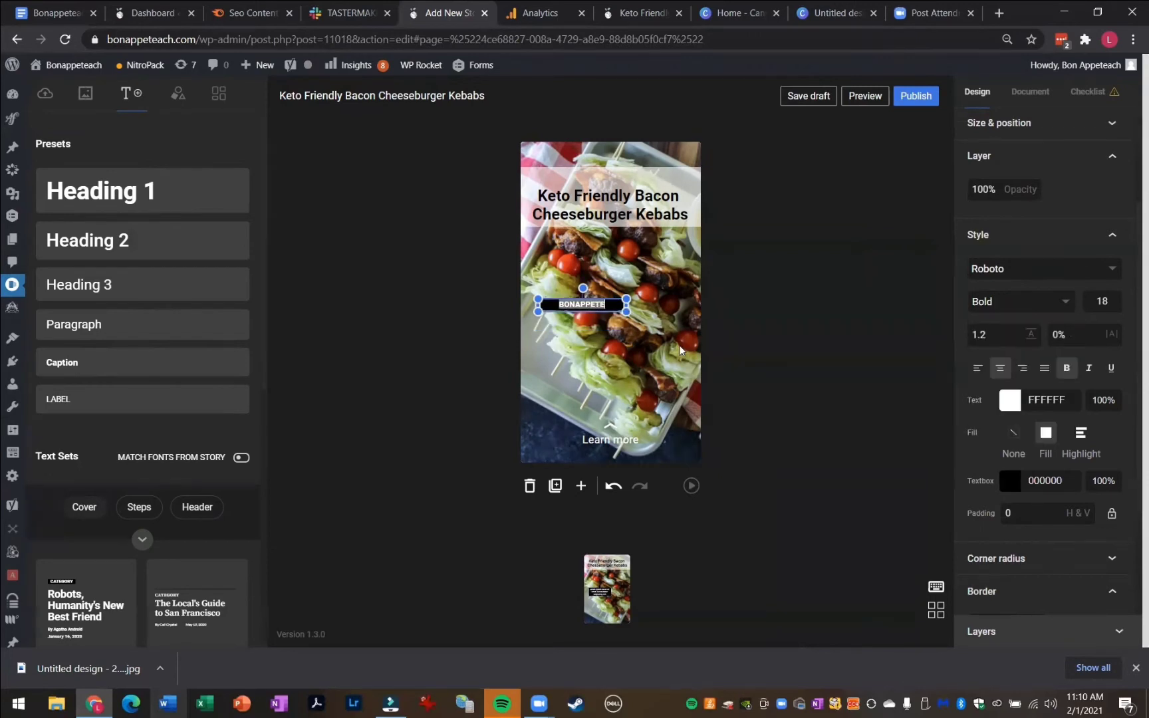
pyautogui.write('ACH.COM')
pyautogui.click(1112, 302)
pyautogui.write('24')
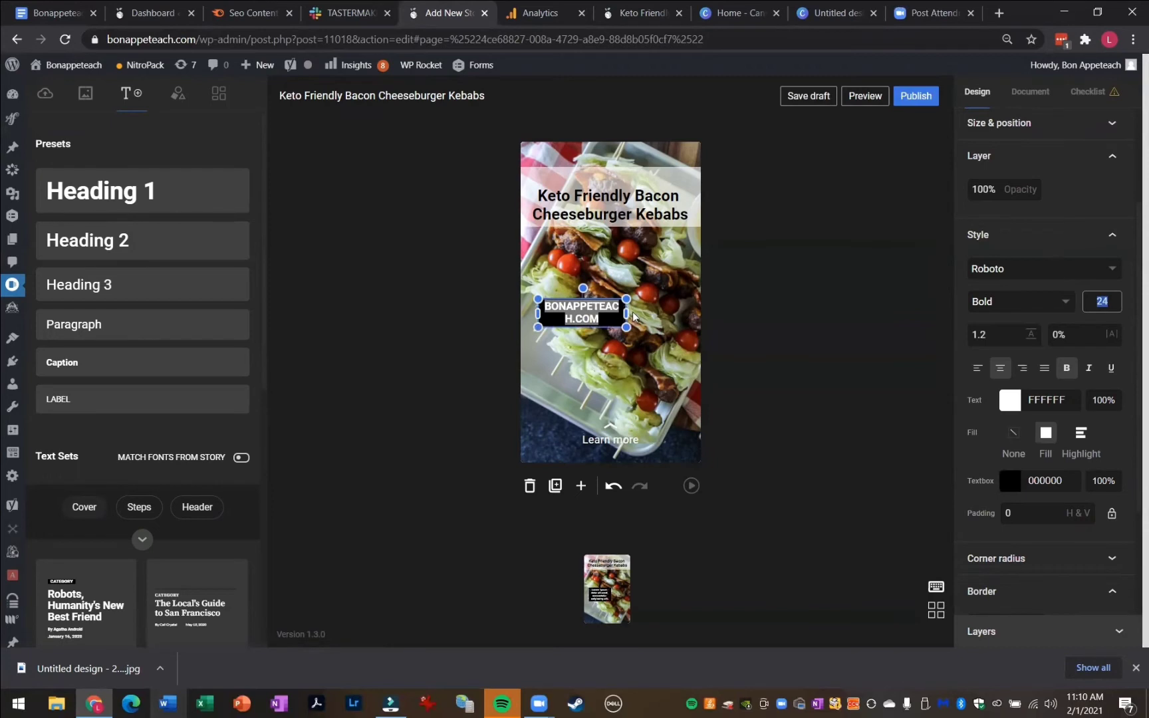
# Move the BONAPPETEACH.COM label to the top of the page, just above the title
pyautogui.moveTo(626, 326); pyautogui.dragTo(656, 172)
pyautogui.click(806, 301)
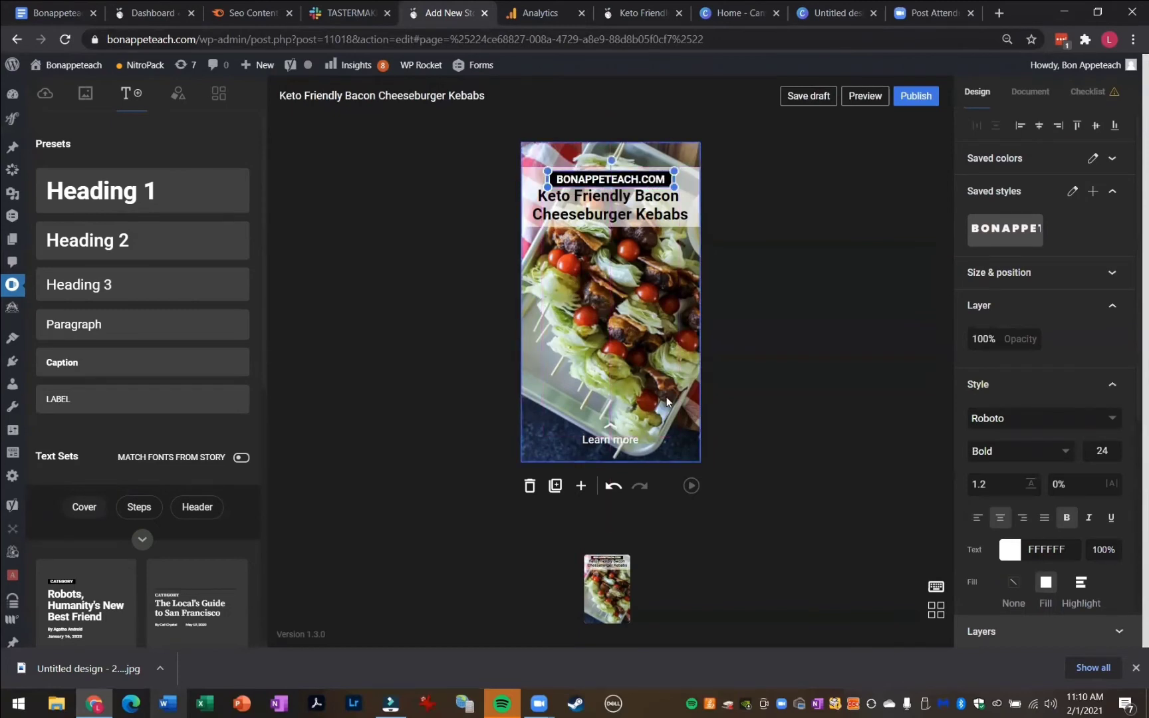
pyautogui.click(828, 393)
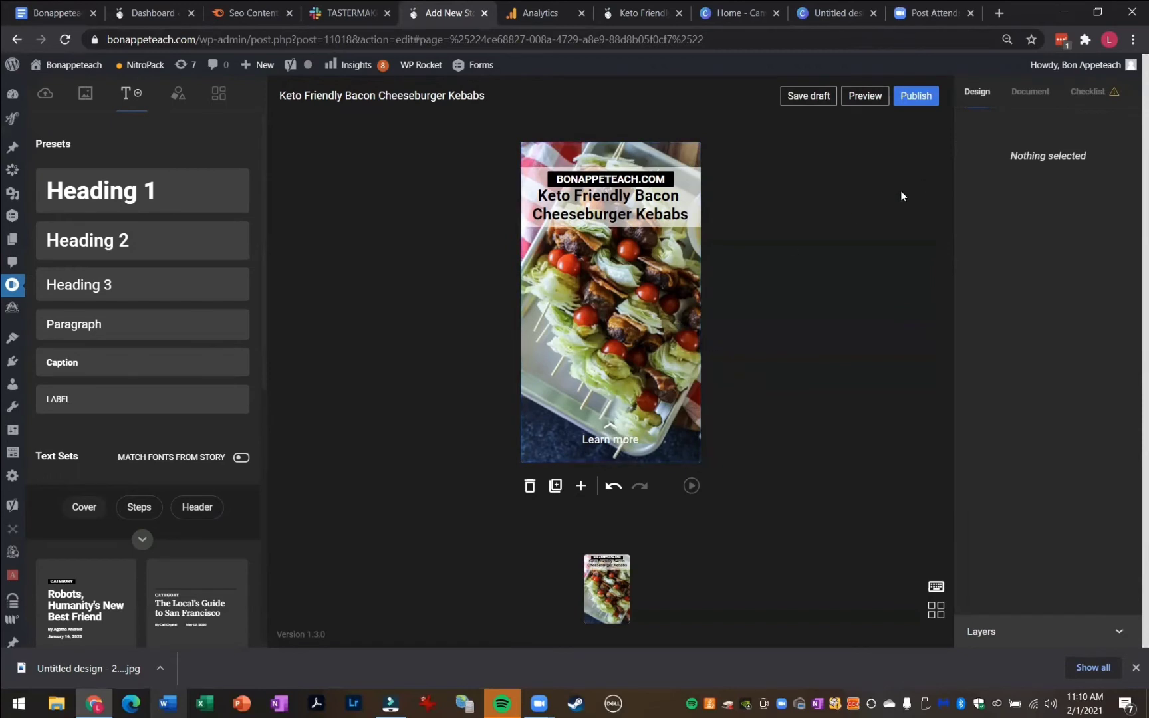
# Change the page attachment's call-to-action text to Get The Recipe!
pyautogui.click(587, 375)
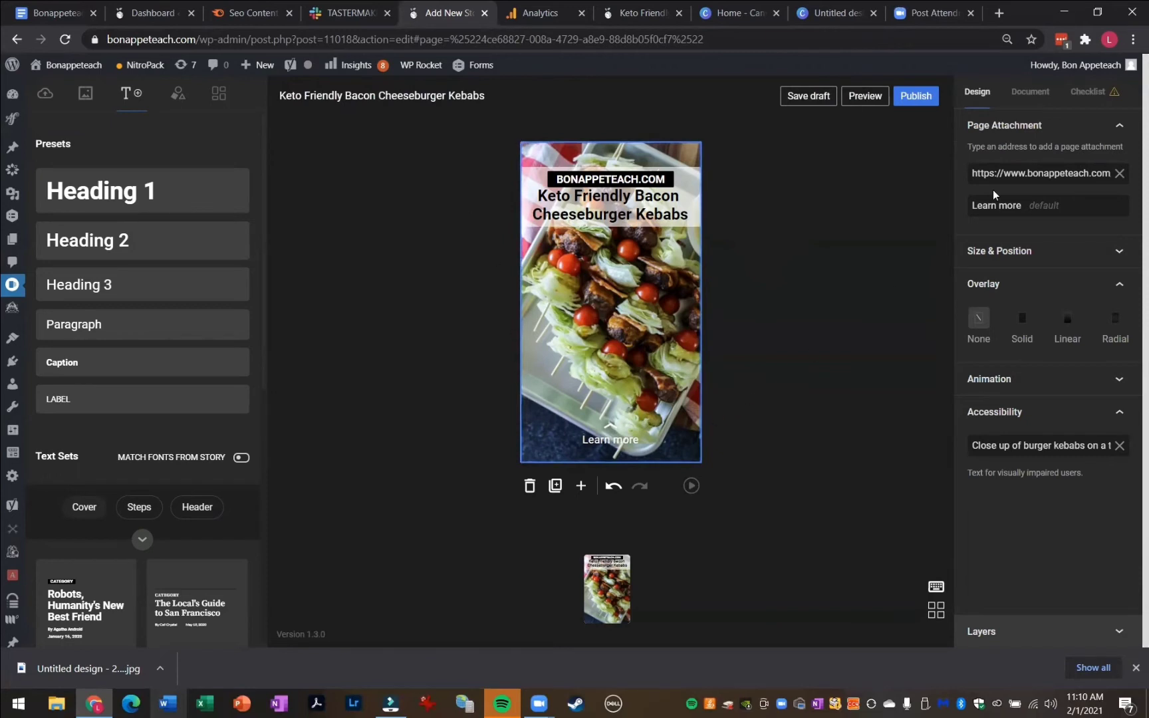
pyautogui.moveTo(1026, 203); pyautogui.dragTo(935, 223)
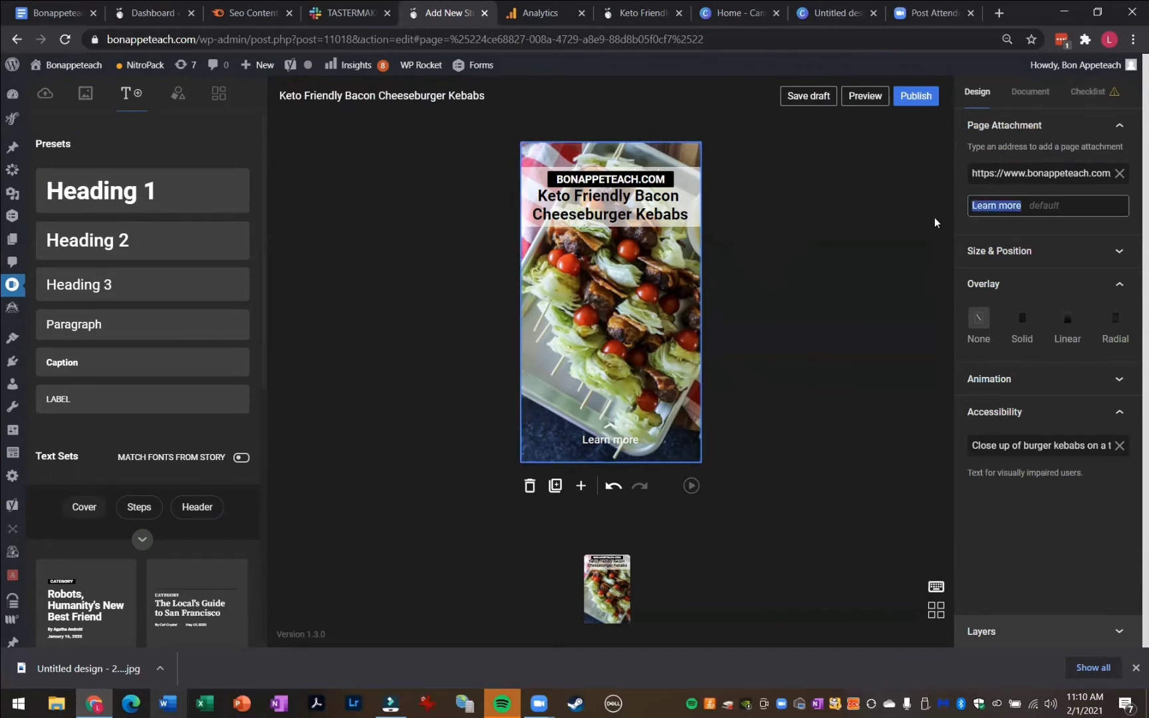
pyautogui.write('gE')
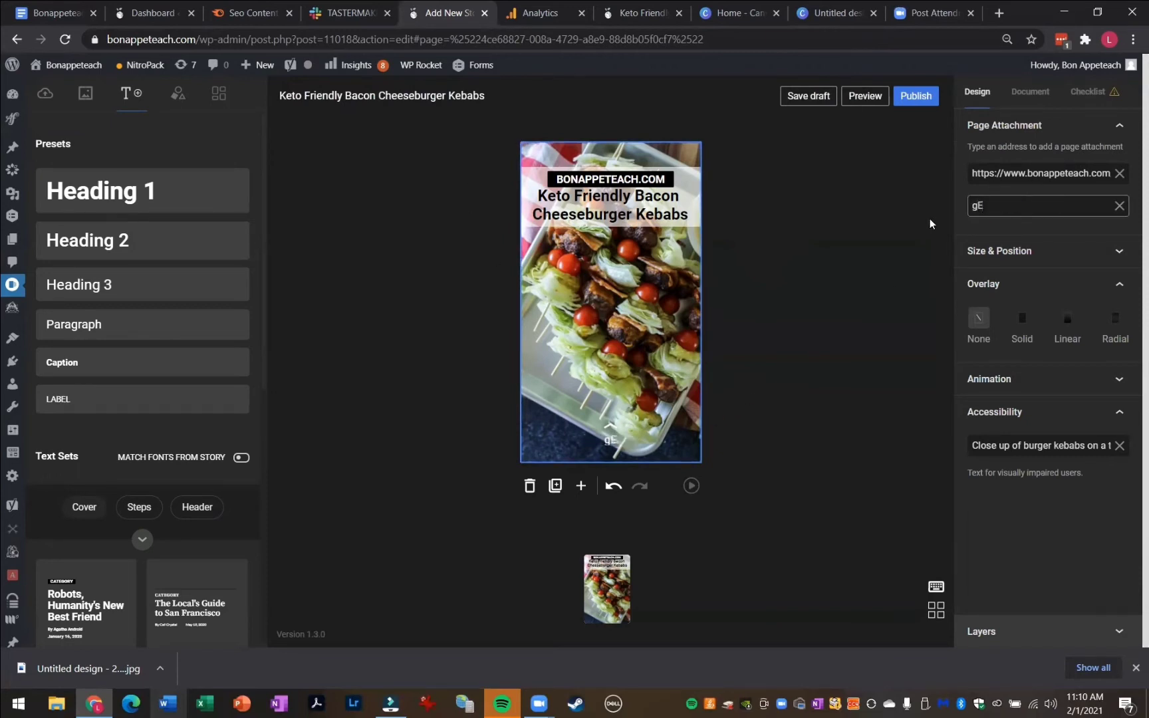
pyautogui.press('BackSpace')
pyautogui.press('BackSpace')
pyautogui.write('Get The Recipe')
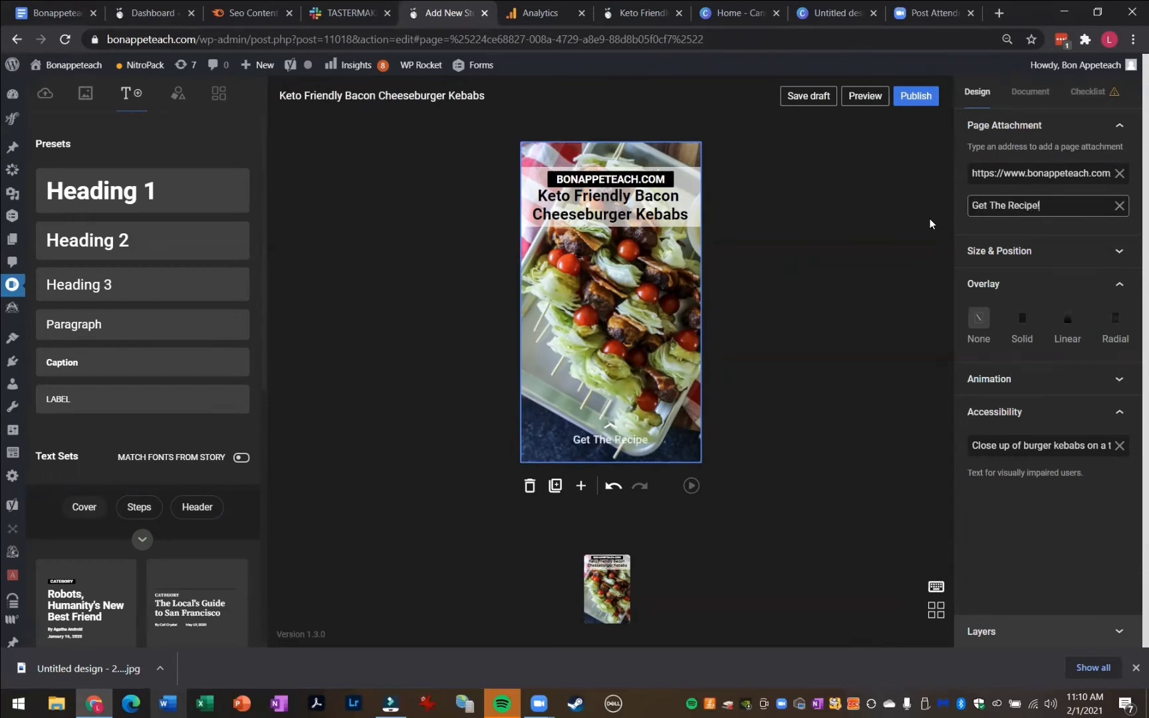
pyautogui.write('!')
pyautogui.click(857, 256)
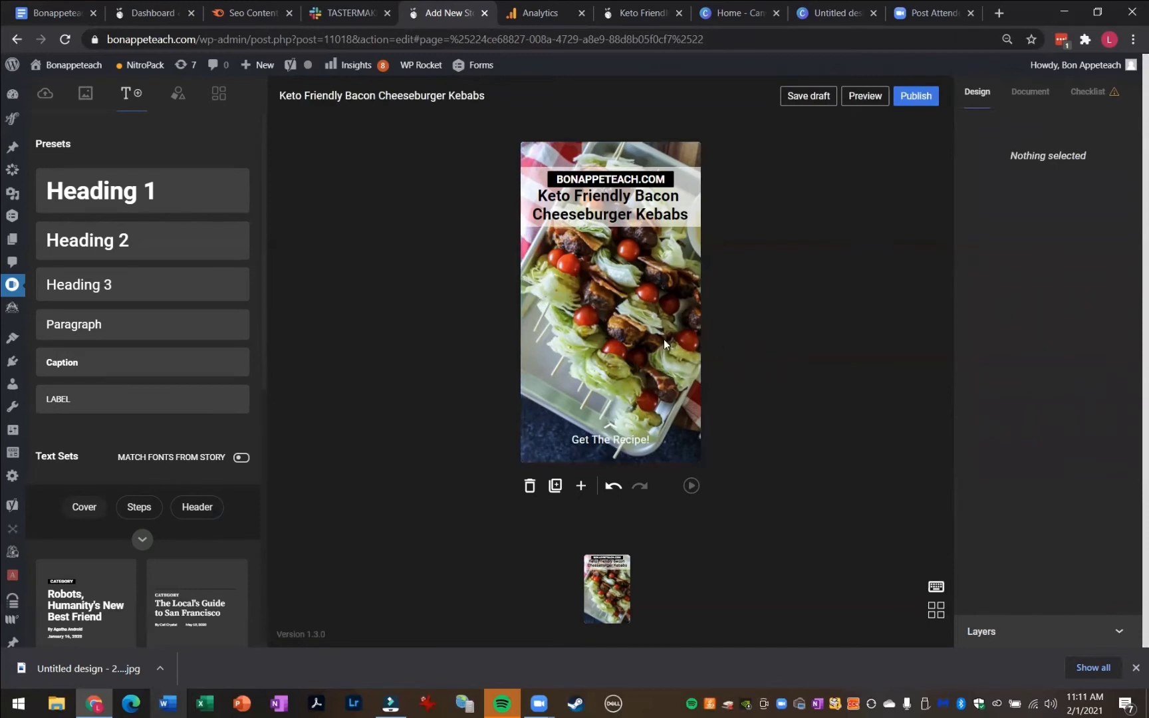
# Change the page attachment's call-to-action text to Learn More!
pyautogui.click(597, 336)
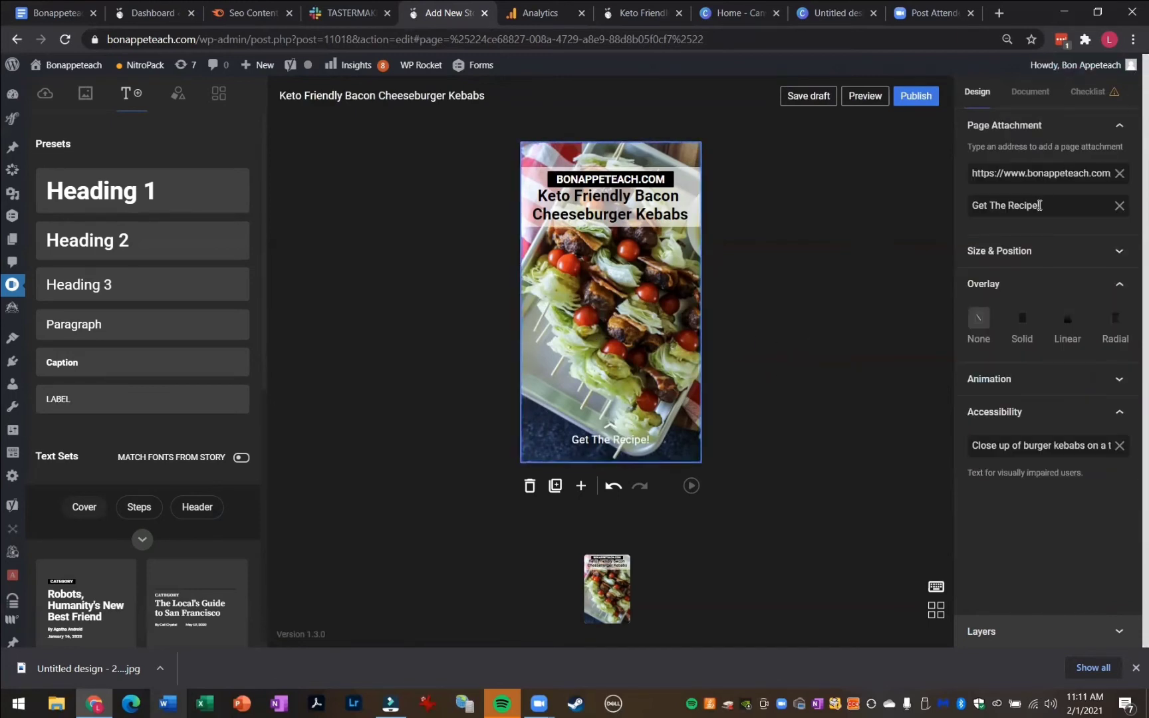
pyautogui.click(1119, 206)
pyautogui.write('Lea')
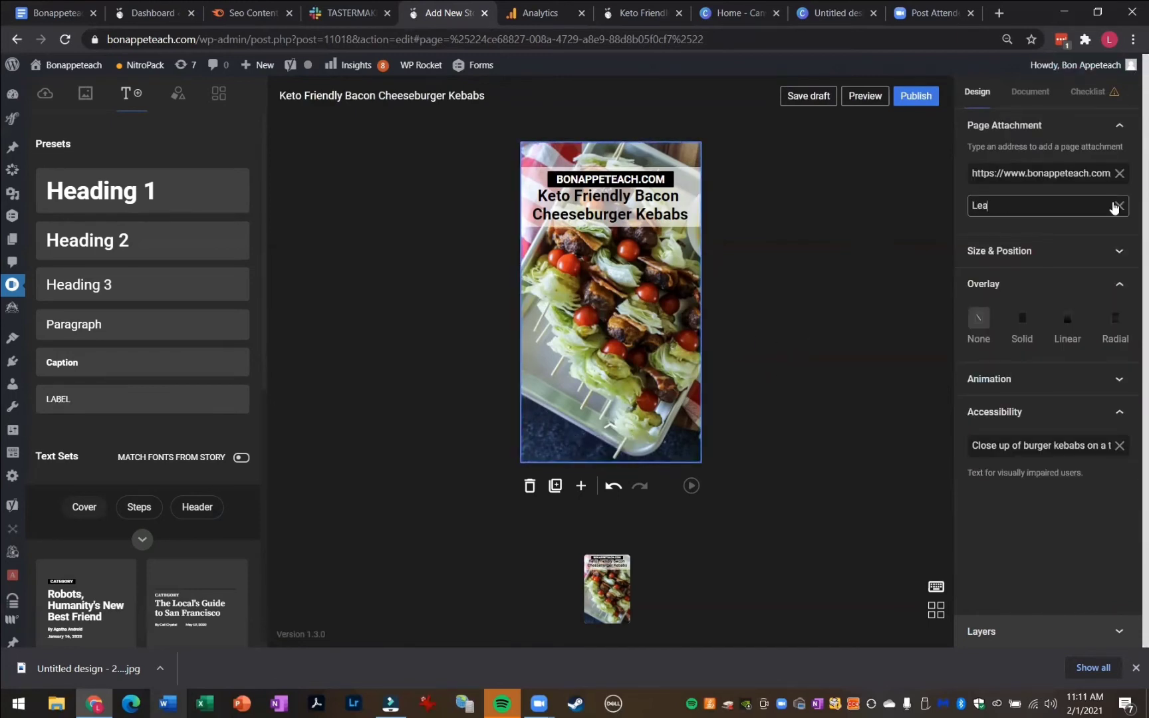
pyautogui.write('rn More!')
pyautogui.click(865, 273)
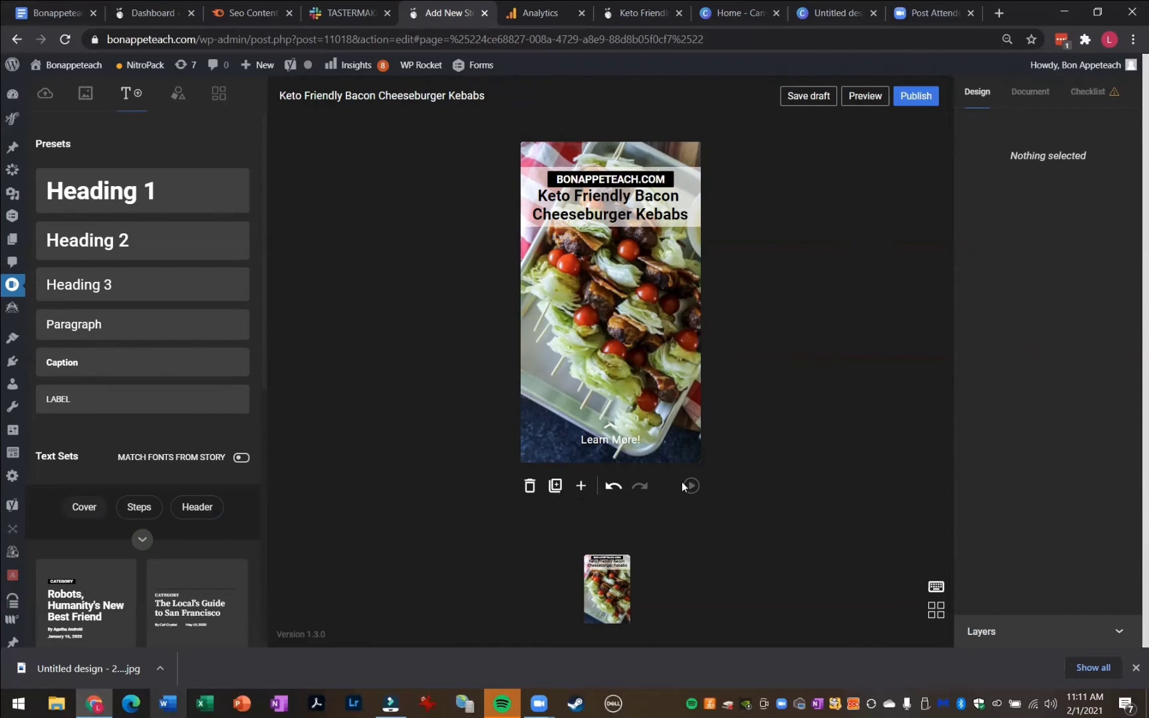
# Preview the story and return to the editor
pyautogui.click(859, 104)
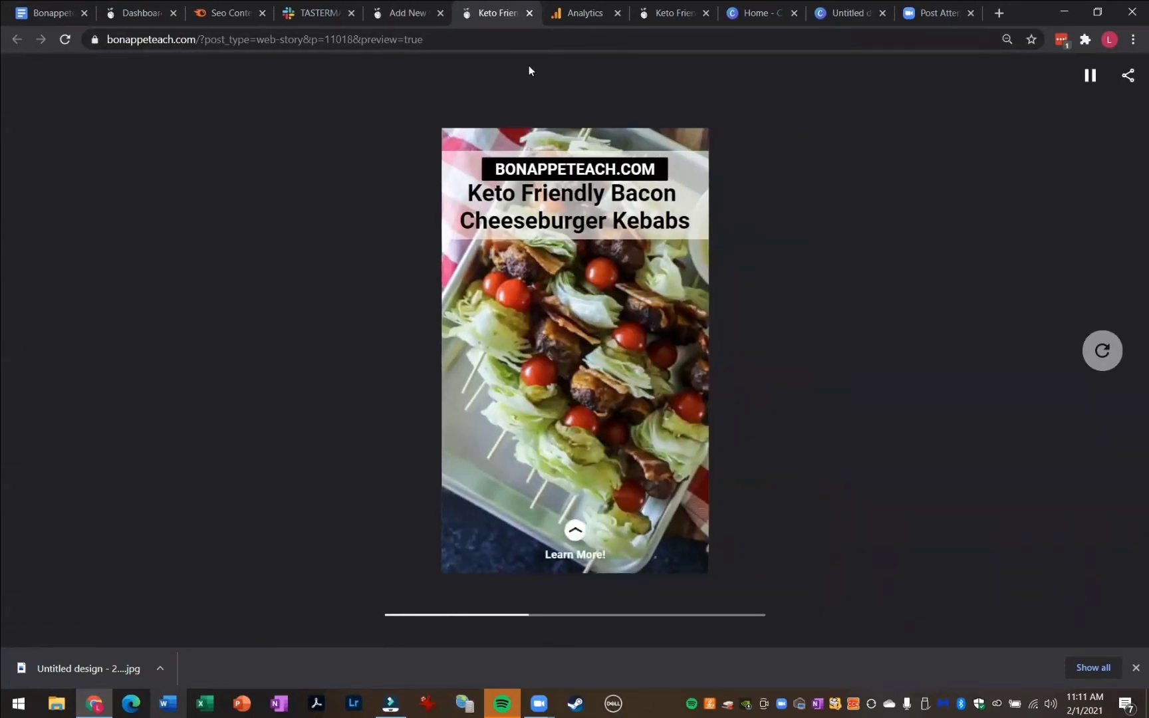
pyautogui.click(439, 23)
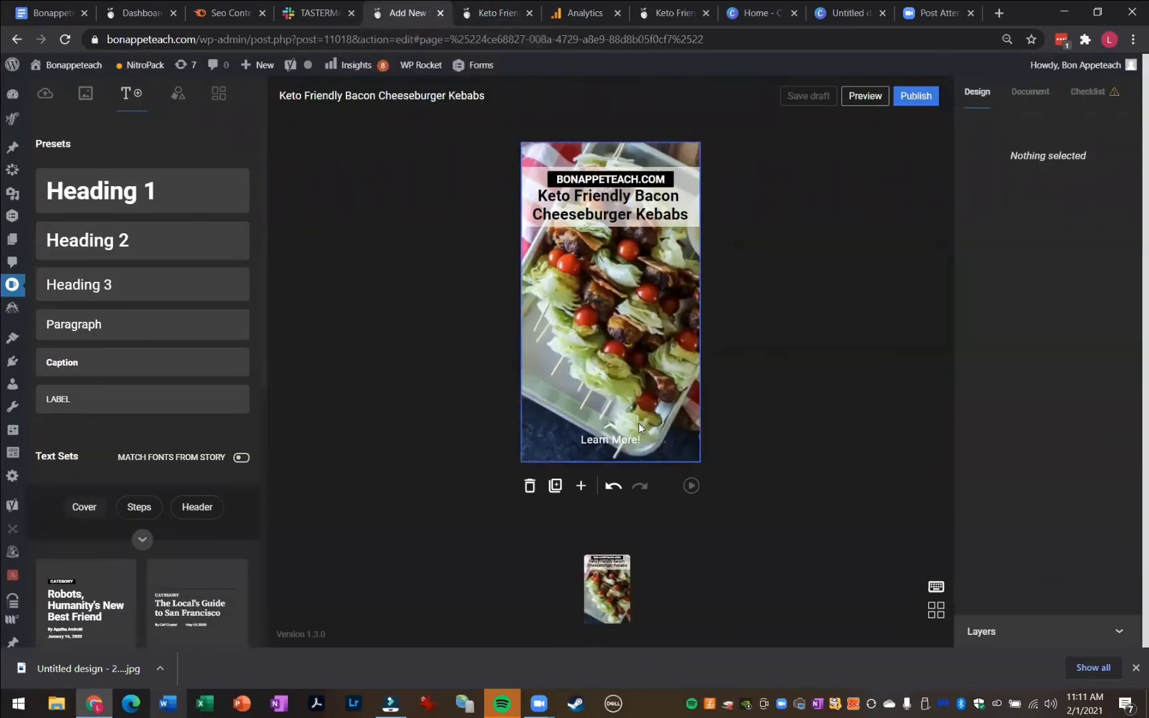
# Duplicate the cover page and delete the title heading on the copy
pyautogui.click(556, 490)
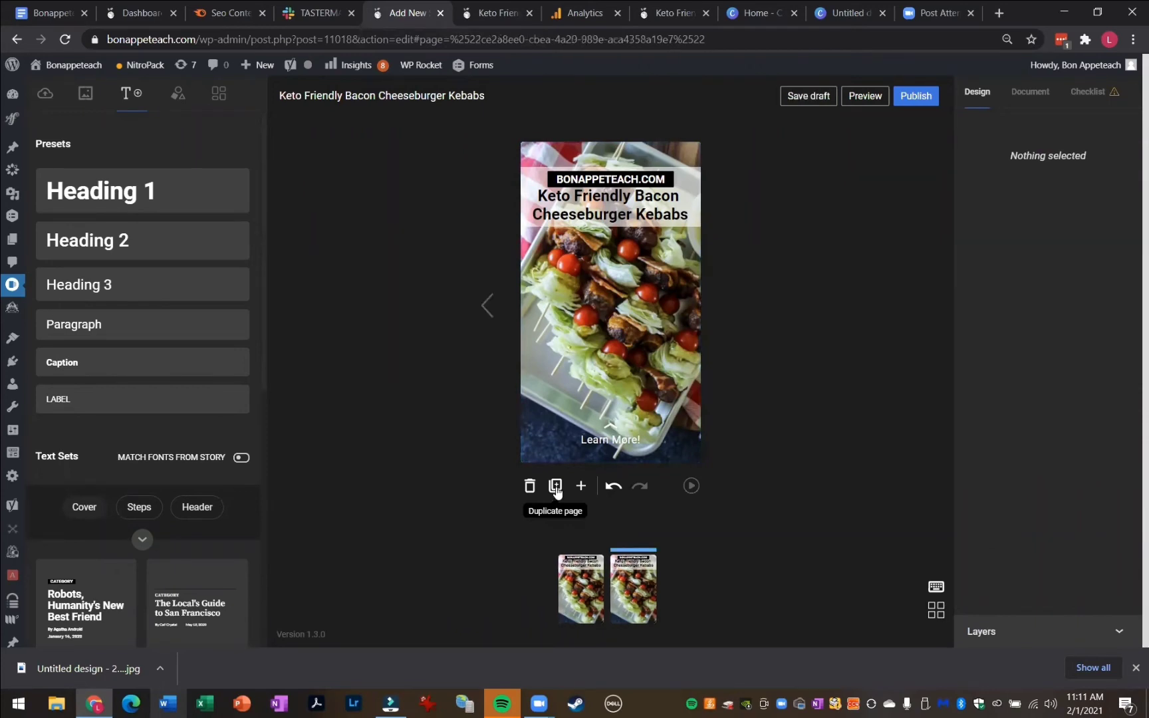
pyautogui.click(616, 216)
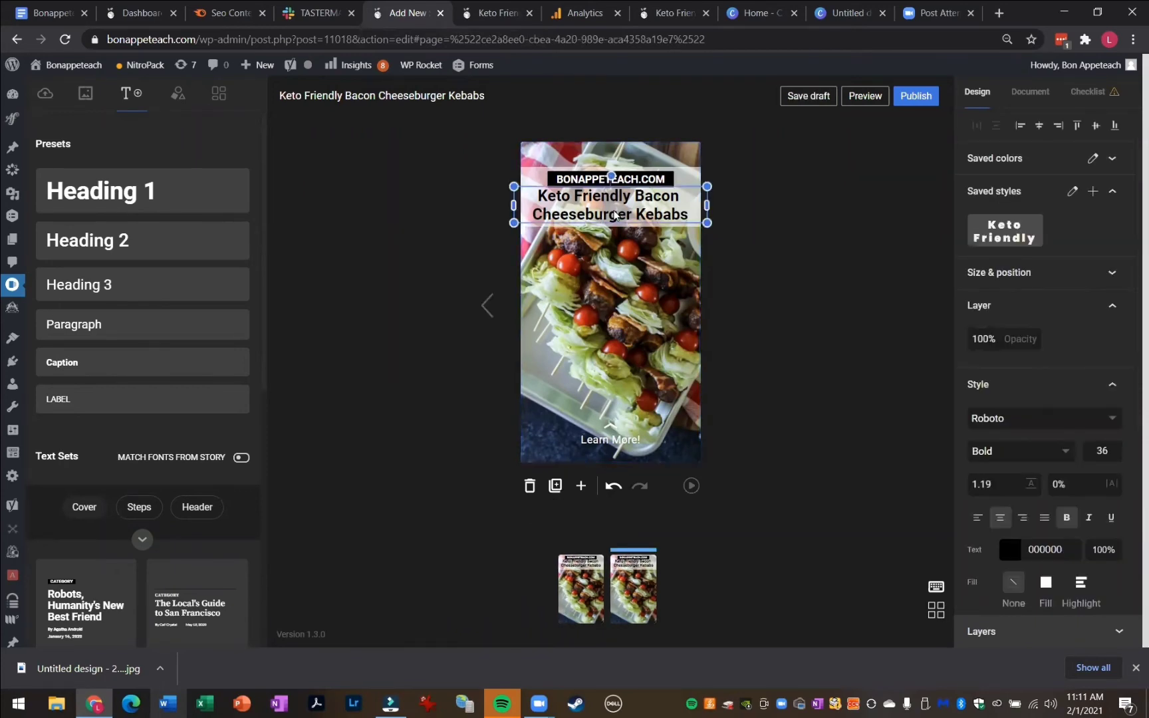
pyautogui.press('Delete')
# Move the white band slightly down and narrow it from its right edge on the new page
pyautogui.moveTo(614, 215); pyautogui.dragTo(629, 232)
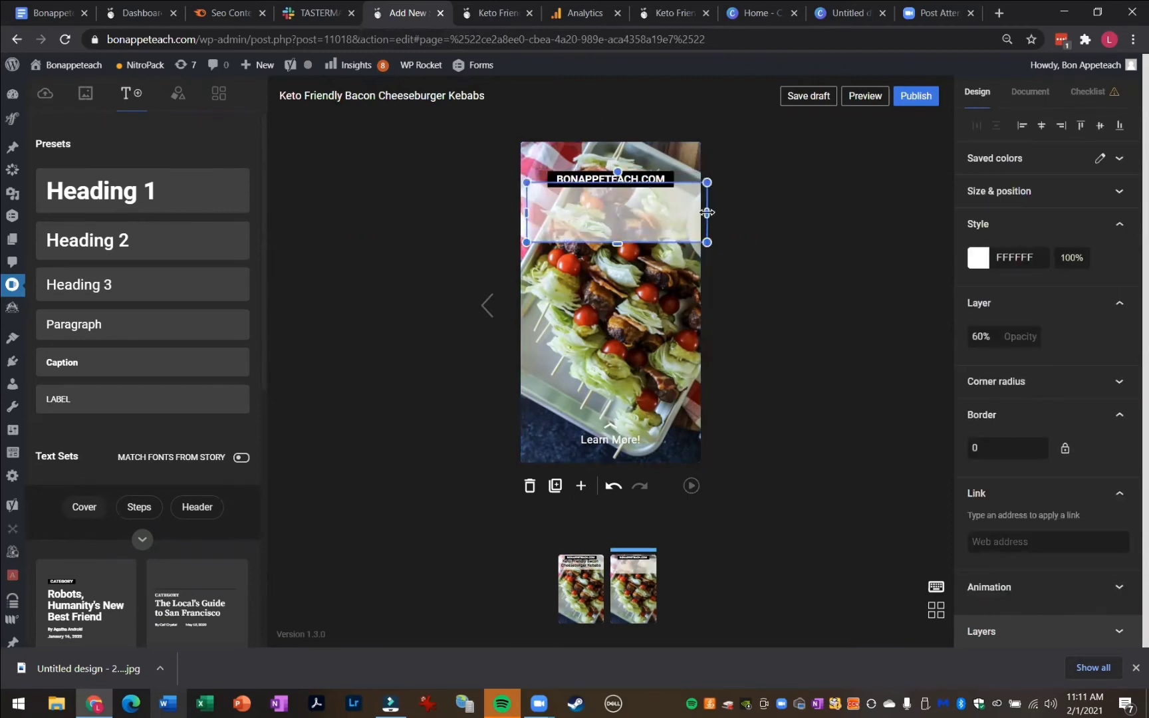
pyautogui.moveTo(707, 212)
pyautogui.mouseDown()
pyautogui.moveTo(672, 212)
pyautogui.moveTo(691, 213)
pyautogui.mouseUp()
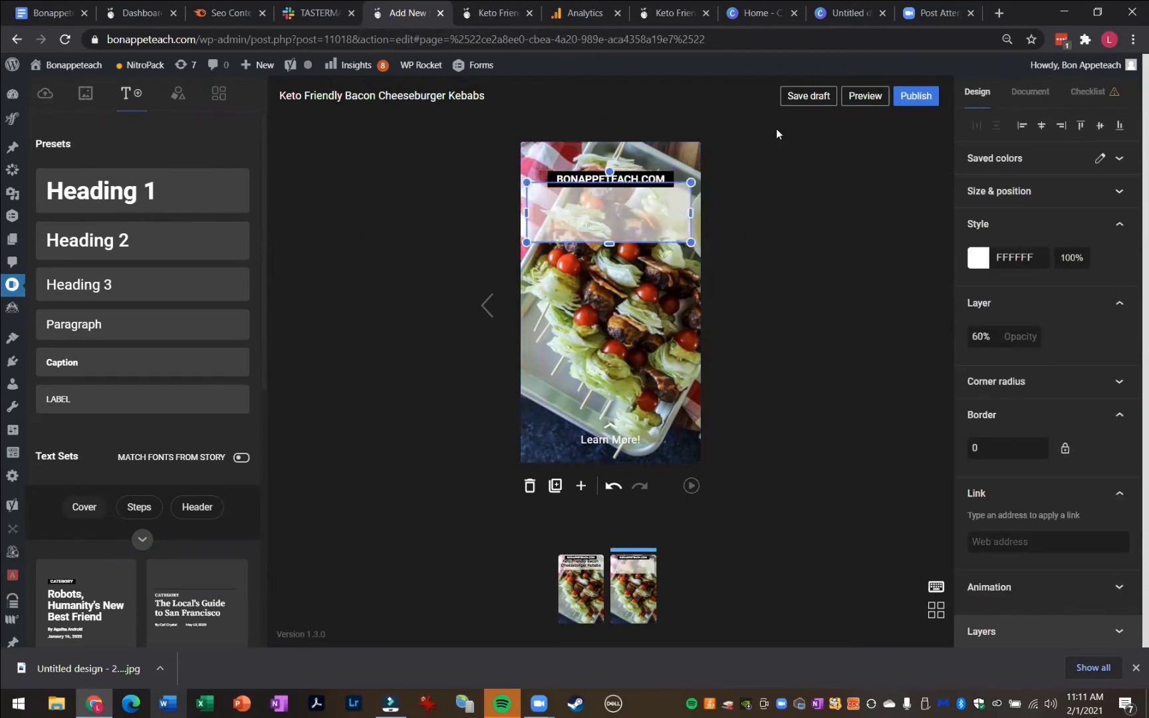
pyautogui.click(750, 172)
# Copy the introductory paragraph from the Keto Friendly Bacon Cheeseburger Kebabs blog post
pyautogui.click(1097, 12)
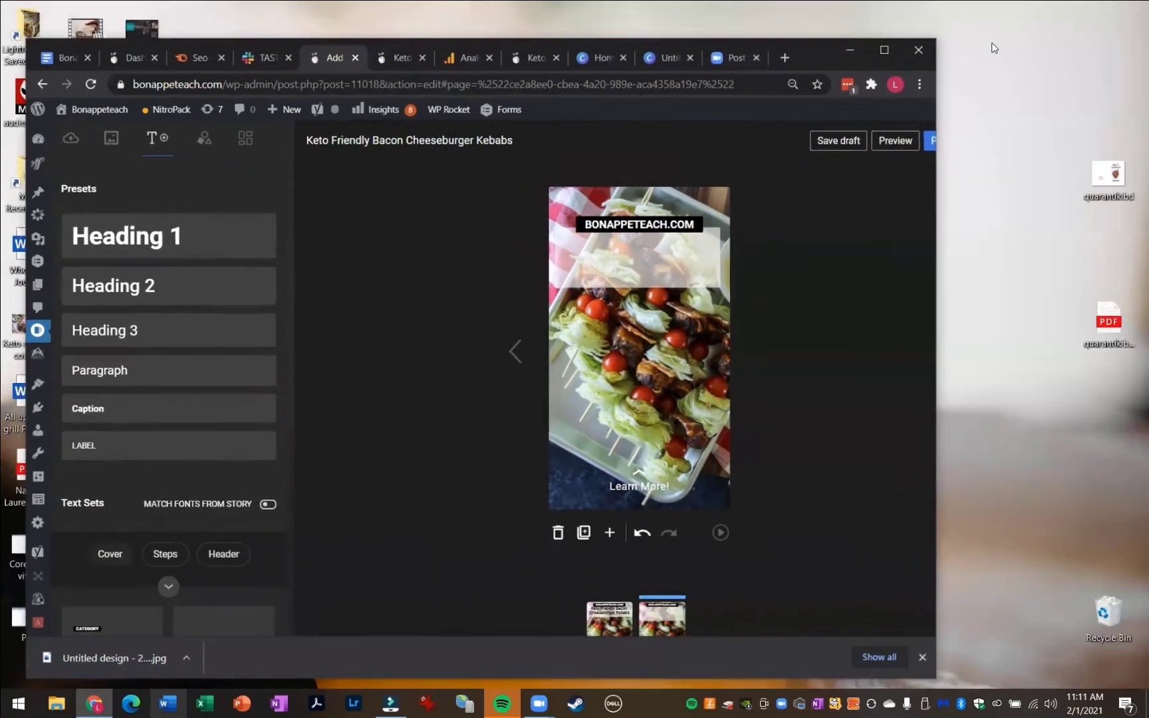
pyautogui.click(535, 61)
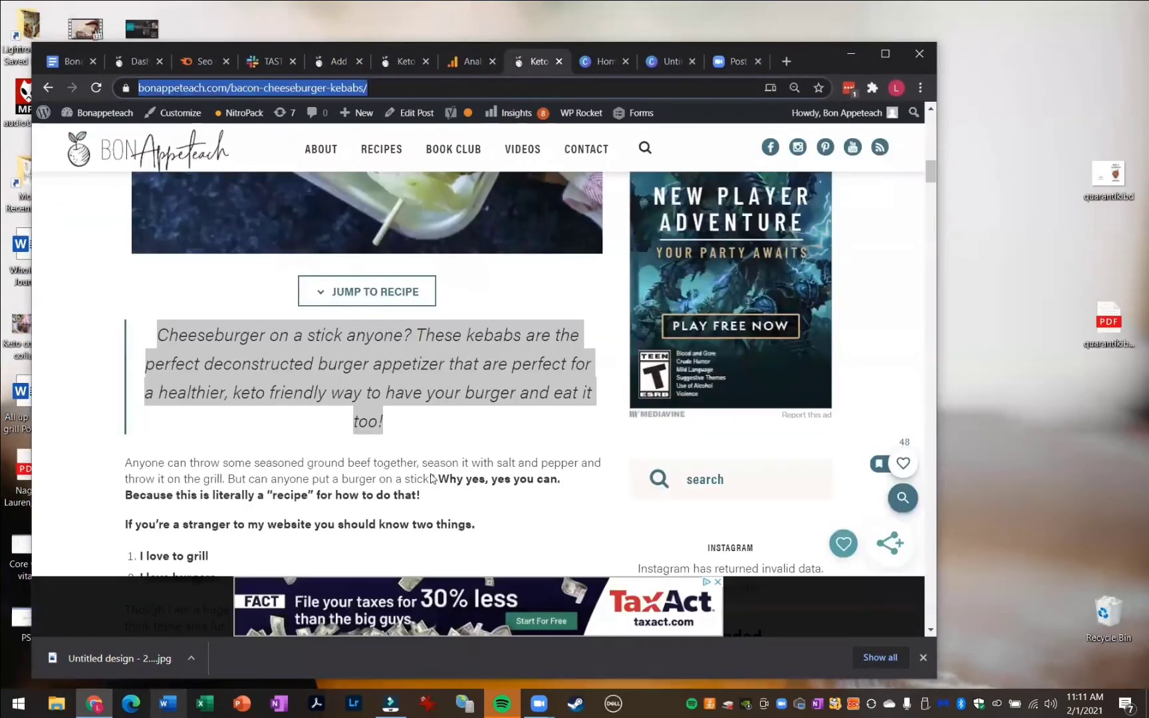
pyautogui.click(418, 401)
pyautogui.moveTo(417, 424); pyautogui.dragTo(157, 337)
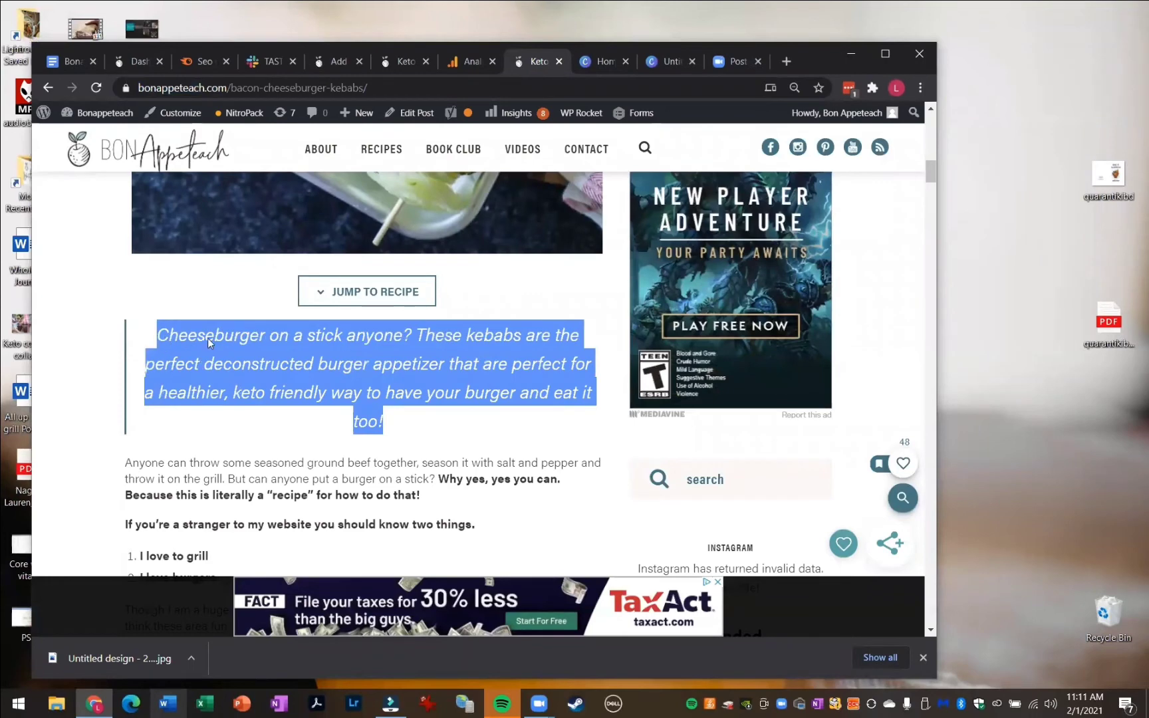
pyautogui.rightClick(208, 339)
pyautogui.click(254, 354)
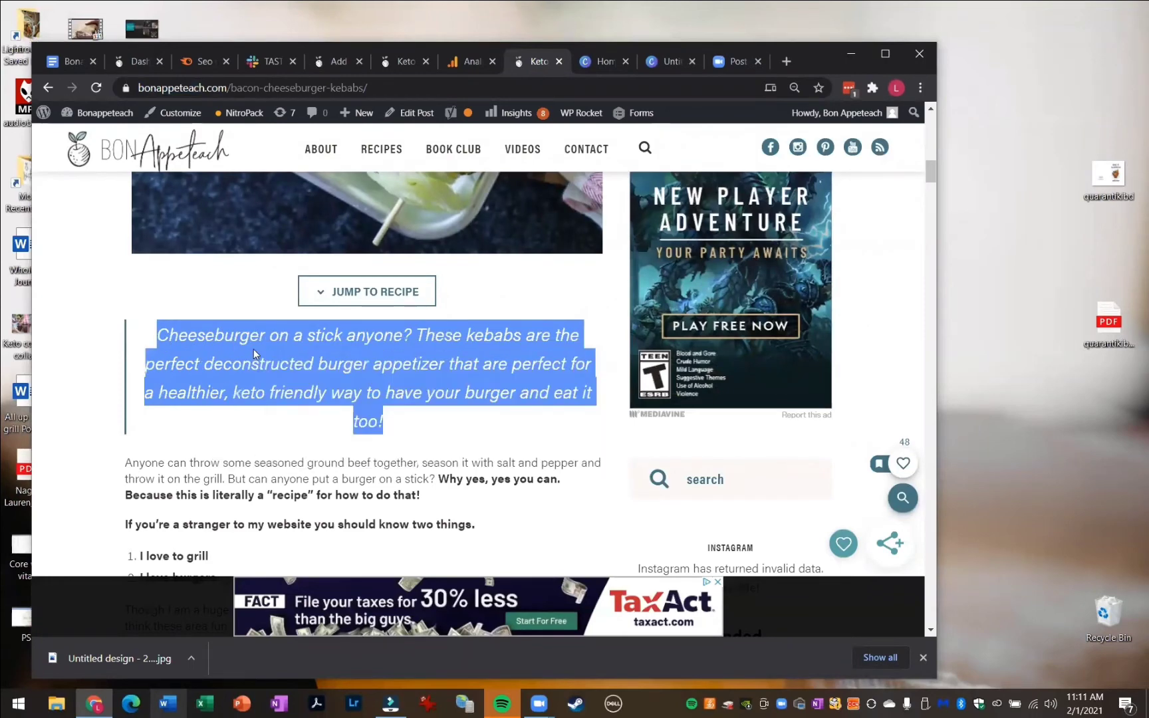
# Return to the story editor and extend the white band on the second page down to about the lower quarter
pyautogui.click(402, 62)
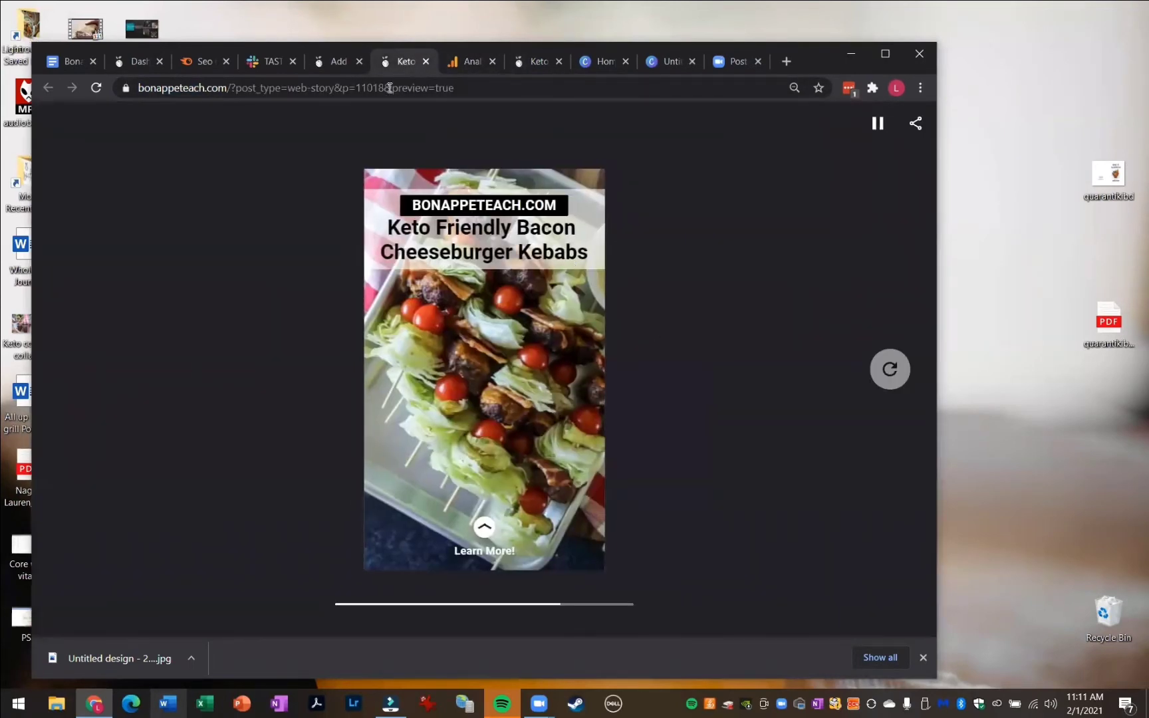
pyautogui.click(426, 61)
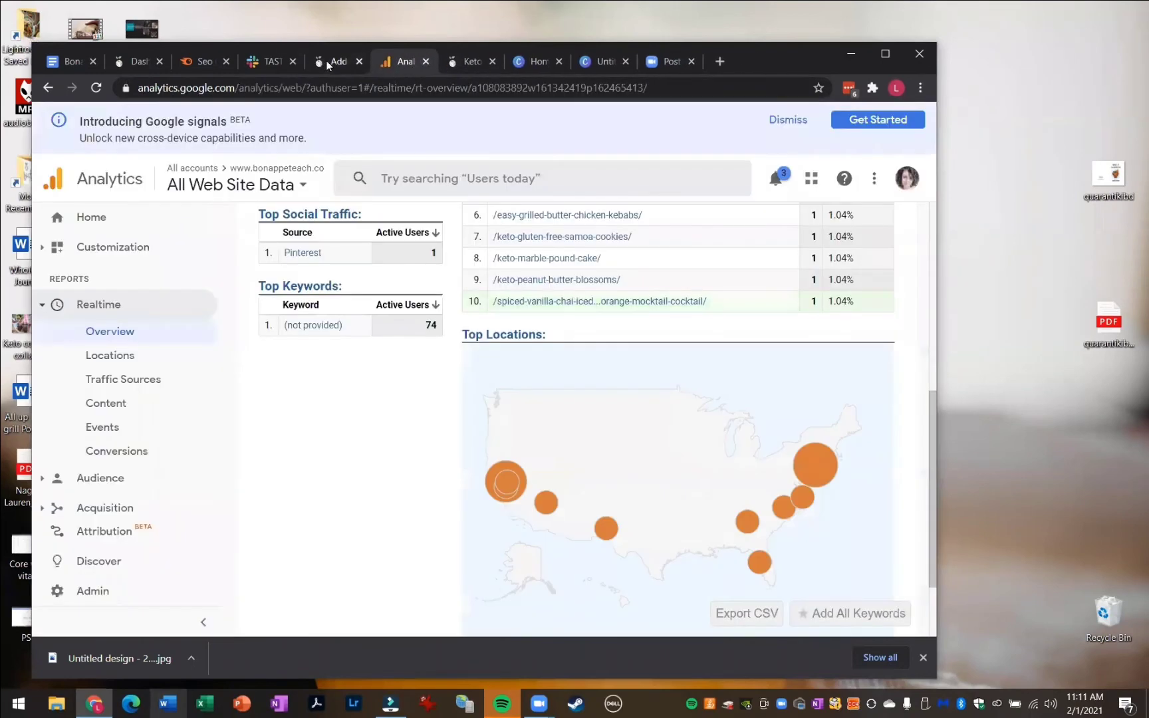
pyautogui.click(331, 62)
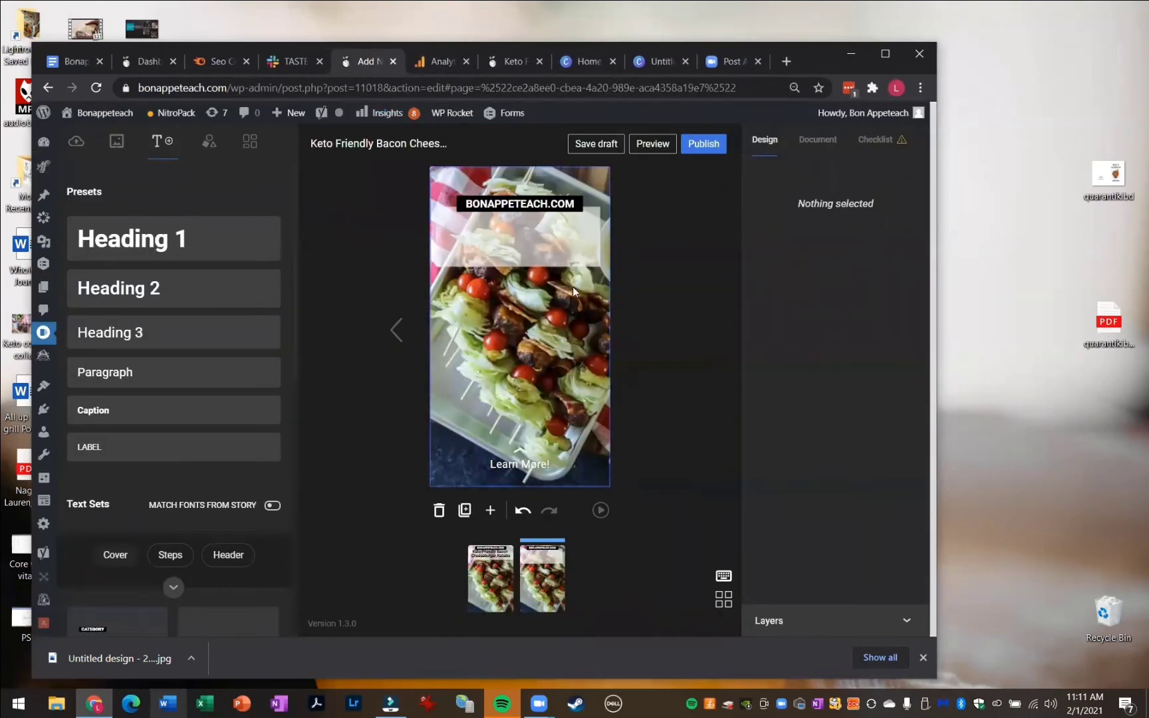
pyautogui.click(547, 249)
pyautogui.moveTo(508, 268); pyautogui.dragTo(526, 420)
pyautogui.click(668, 361)
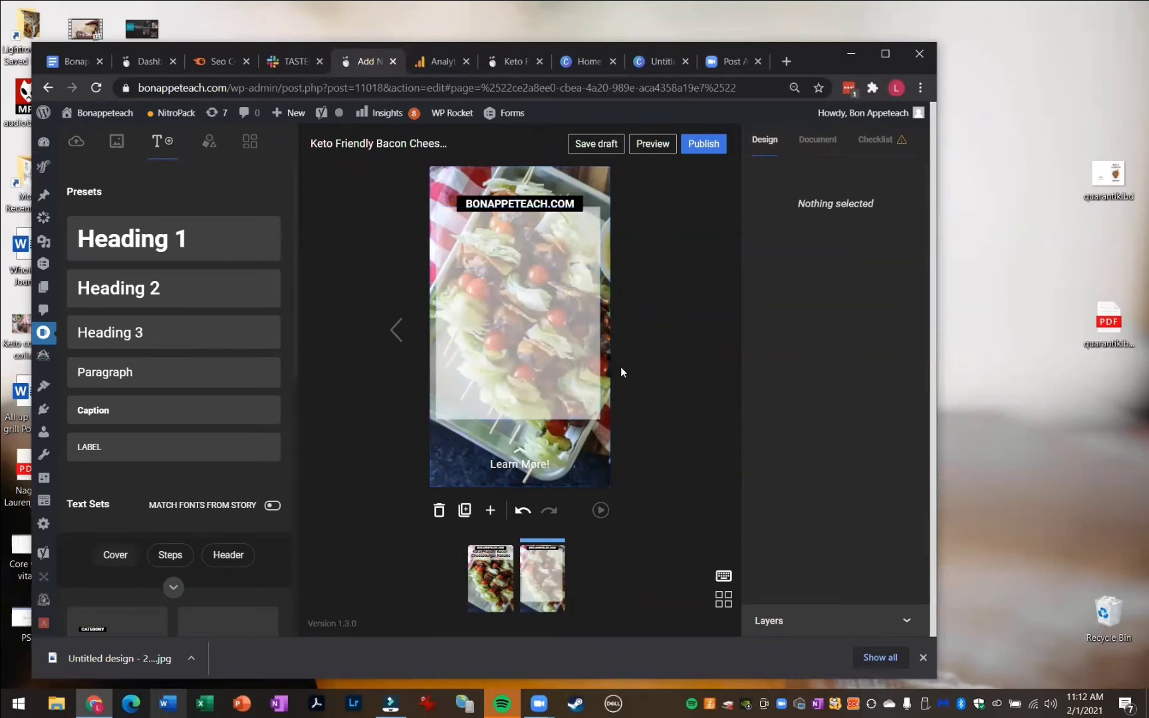
# Paste the copied paragraph onto the white band, move it up under the site name and enlarge it
pyautogui.hotkey('ctrl', 'v')
pyautogui.moveTo(488, 375); pyautogui.dragTo(487, 279)
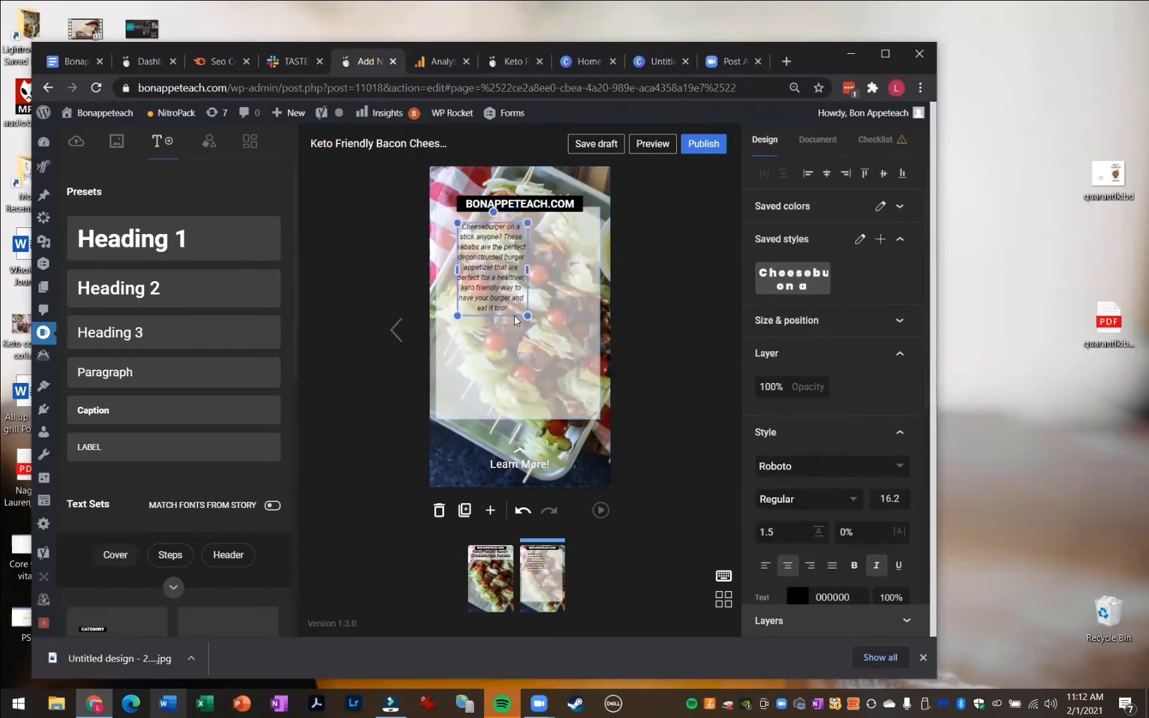
pyautogui.moveTo(527, 316); pyautogui.dragTo(434, 221)
# Make the pasted paragraph bold and widen its text box to the band's width
pyautogui.doubleClick(560, 386)
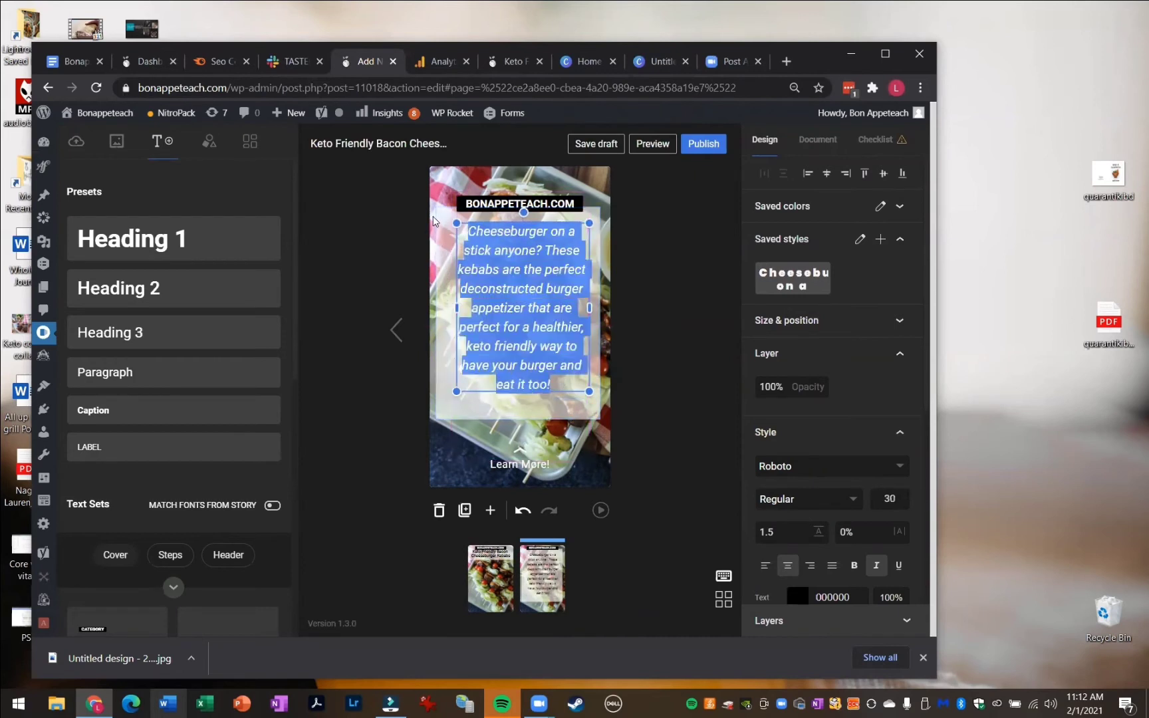
pyautogui.hotkey('ctrl', 'b')
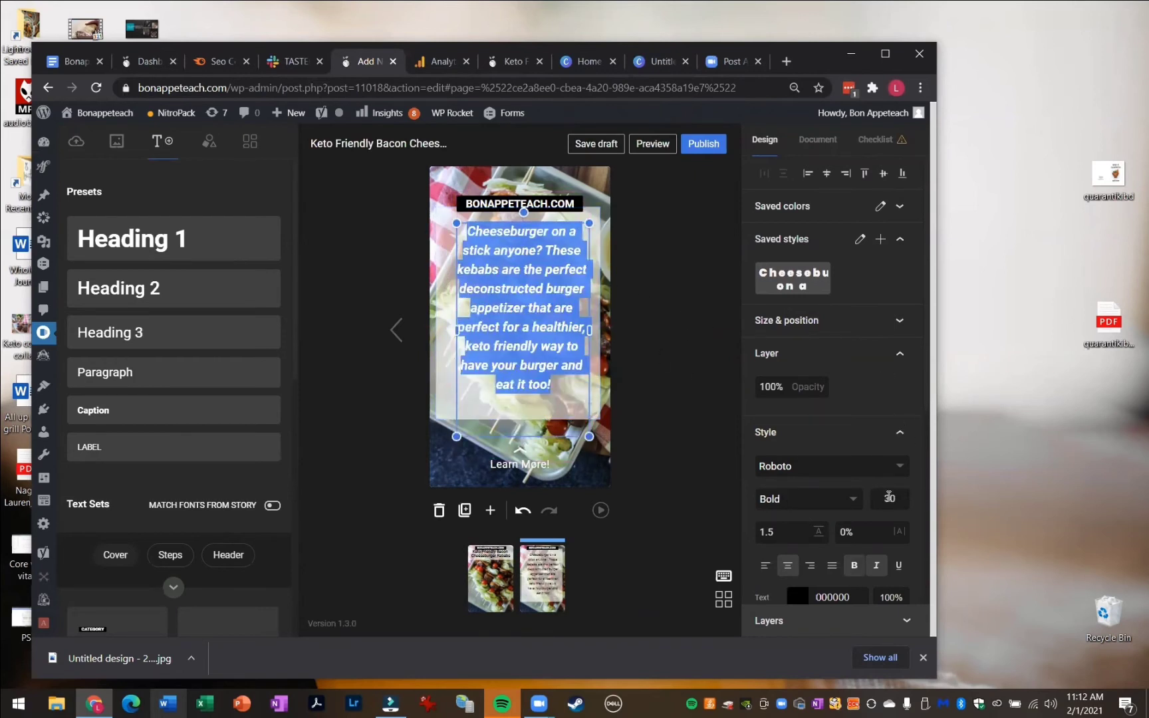
pyautogui.click(452, 323)
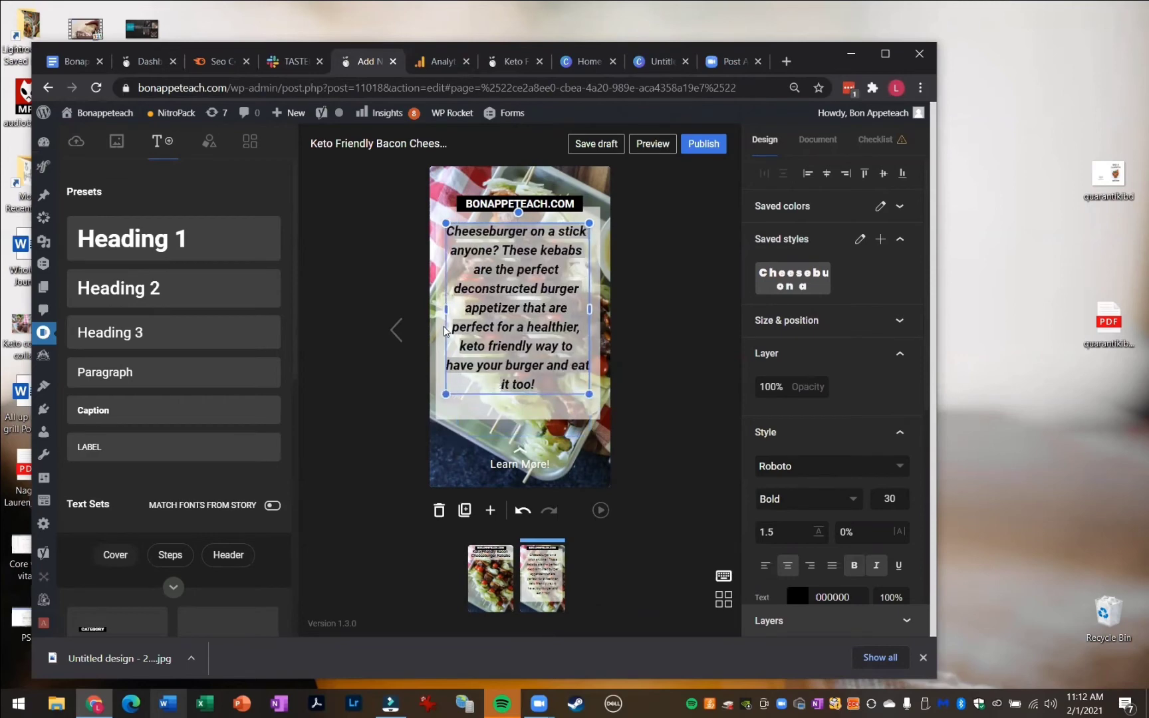
pyautogui.click(682, 344)
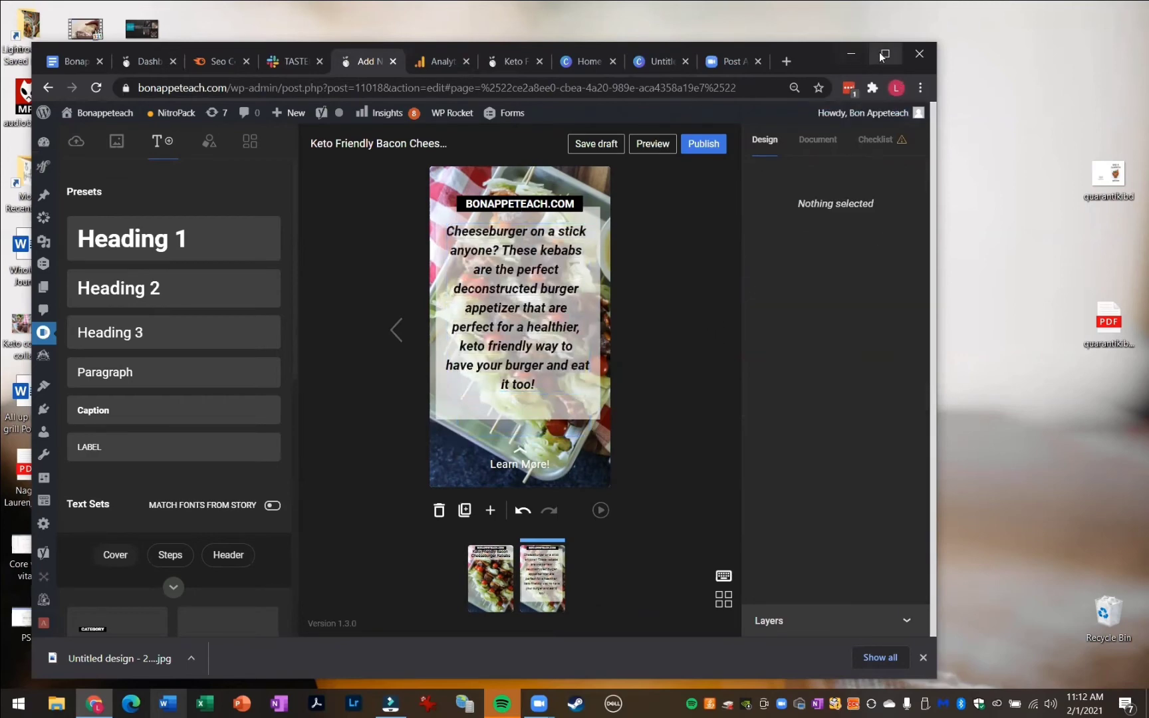
# Maximize the browser window and raise the white band's bottom edge slightly to fit the text
pyautogui.click(885, 54)
pyautogui.click(608, 392)
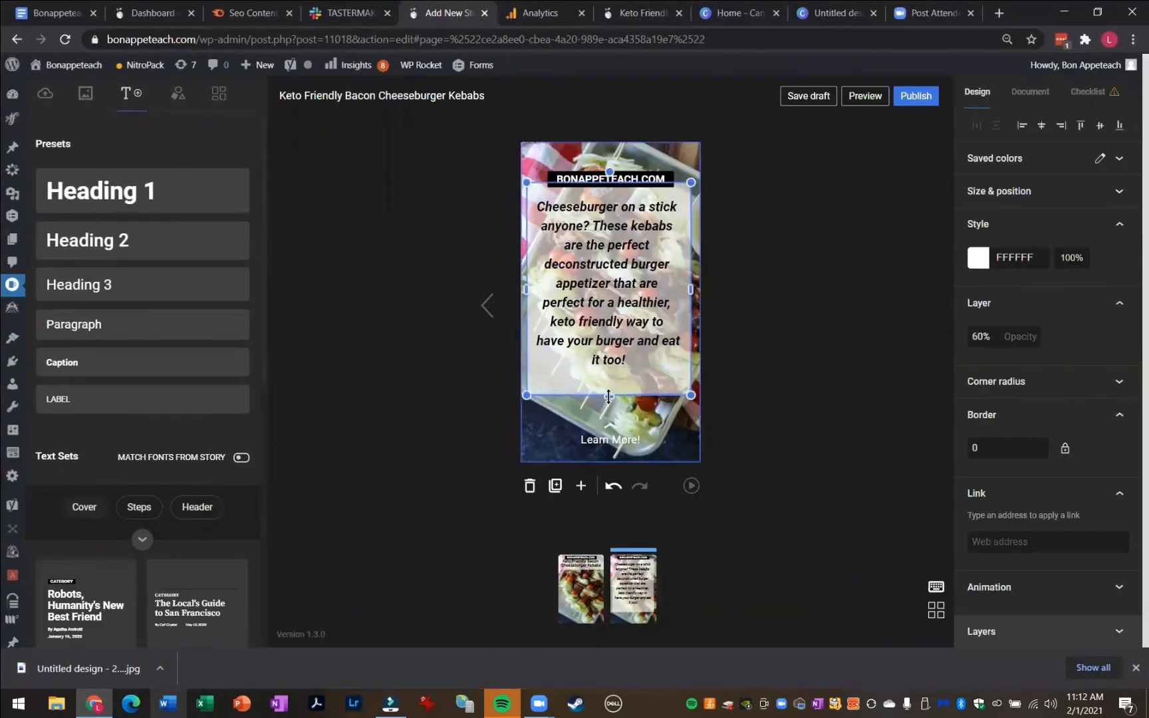
pyautogui.moveTo(608, 397); pyautogui.dragTo(609, 381)
pyautogui.click(723, 362)
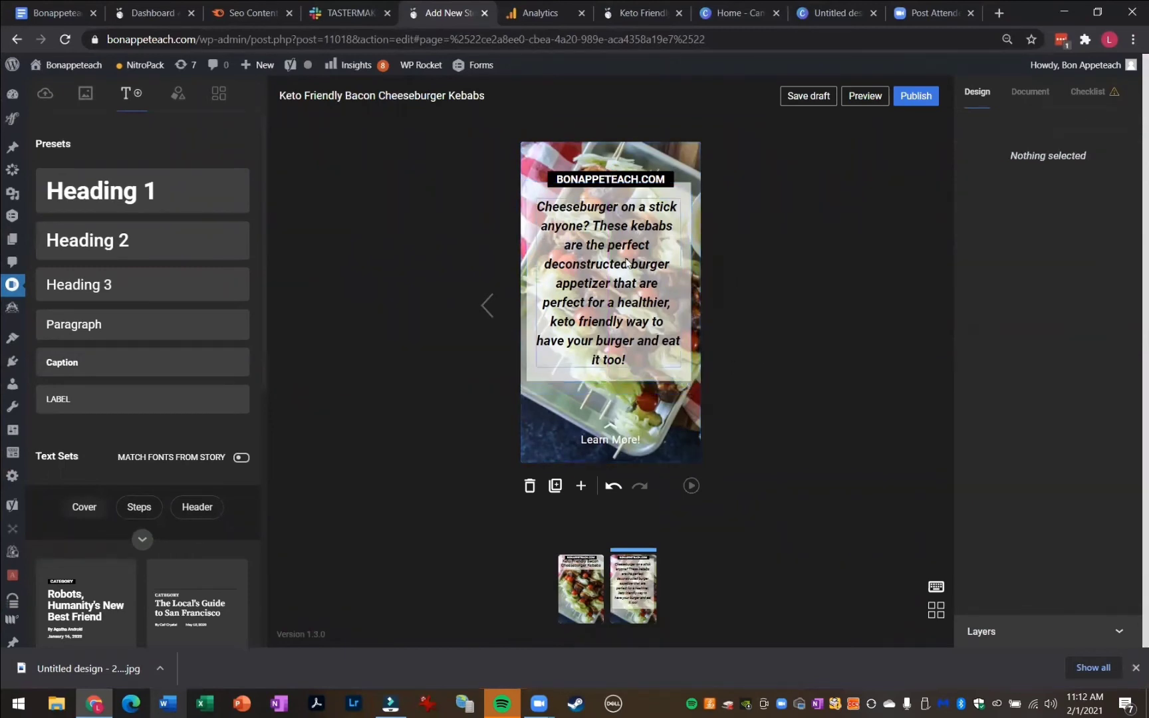
# Nudge the paragraph slightly and open the story checklist
pyautogui.moveTo(613, 290); pyautogui.dragTo(607, 293)
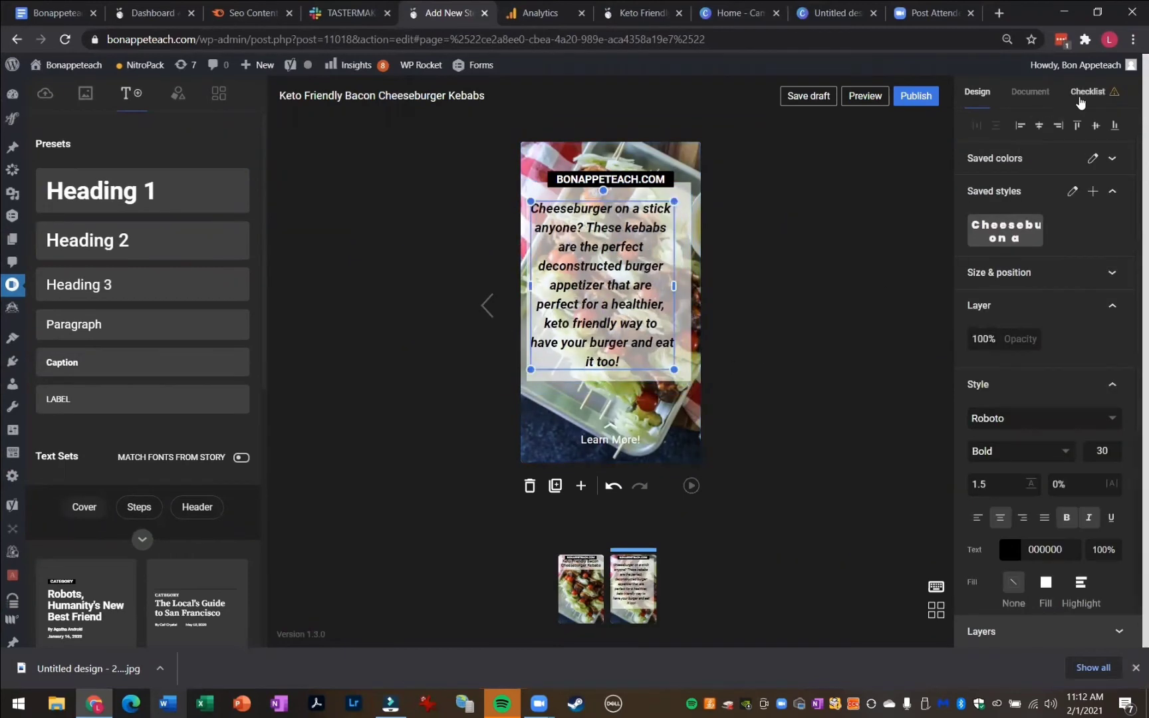
pyautogui.click(1081, 100)
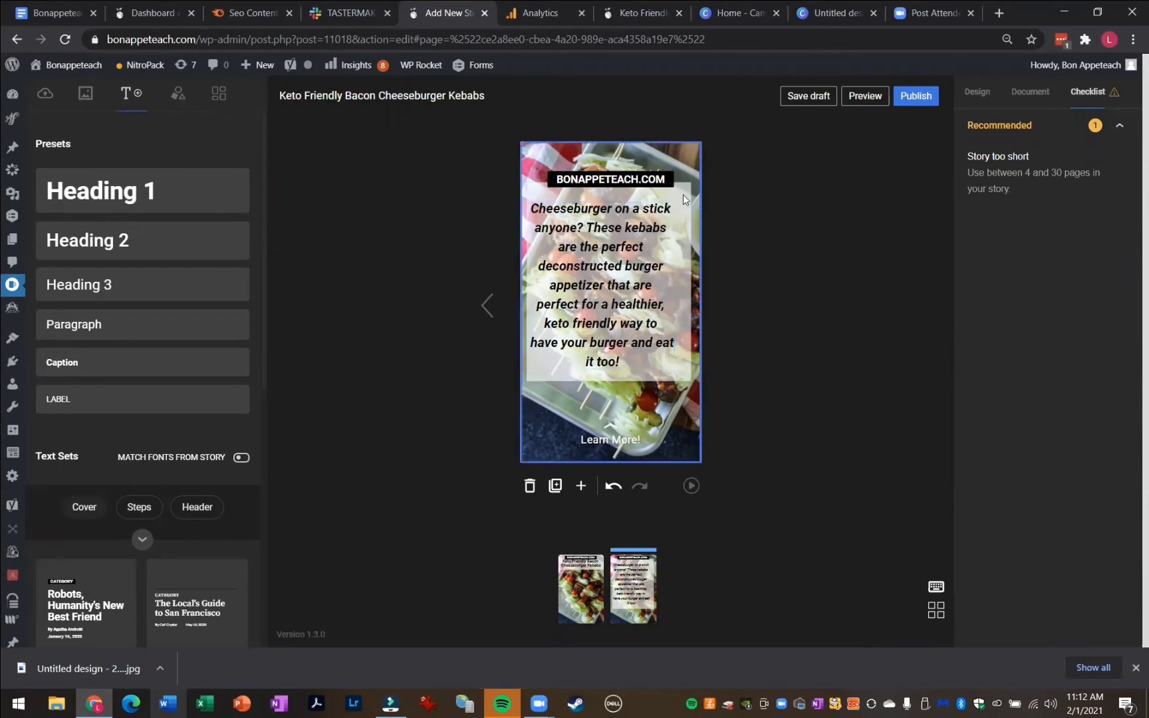
# Replace the second page's background with a close-up burger kebab photo
pyautogui.moveTo(590, 302); pyautogui.dragTo(597, 301)
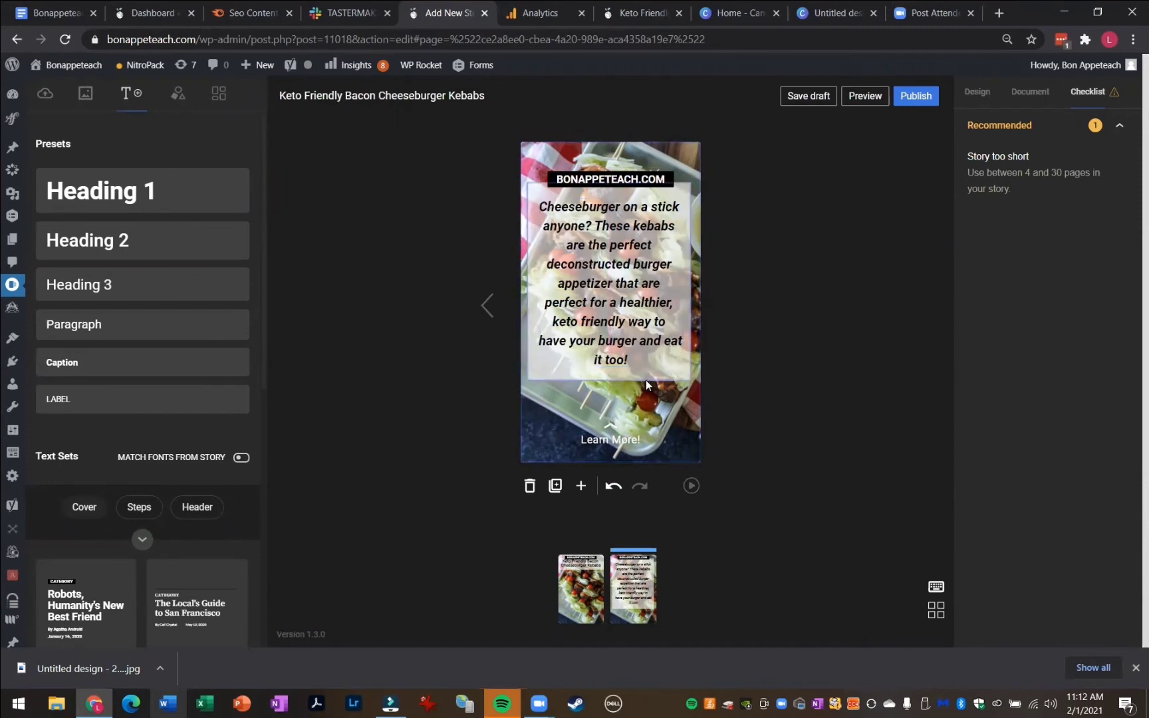
pyautogui.moveTo(646, 378); pyautogui.dragTo(648, 381)
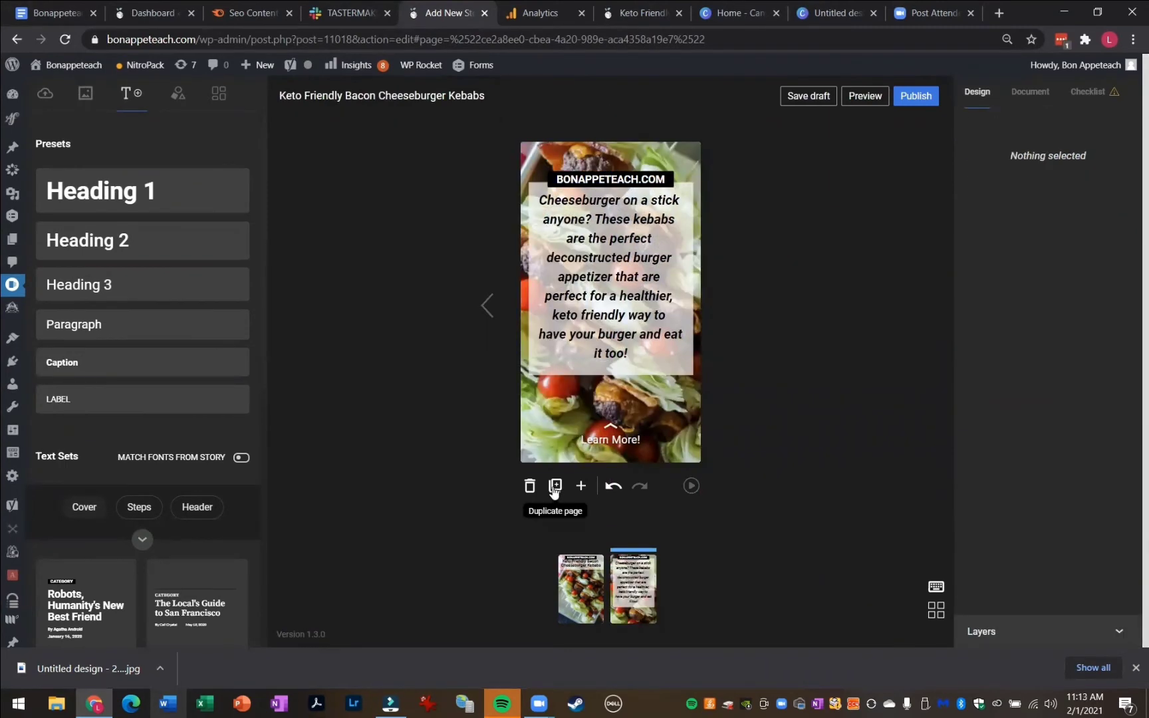
# Duplicate the page, delete the copy's background and set the raw meatball tray photo as its background
pyautogui.click(554, 487)
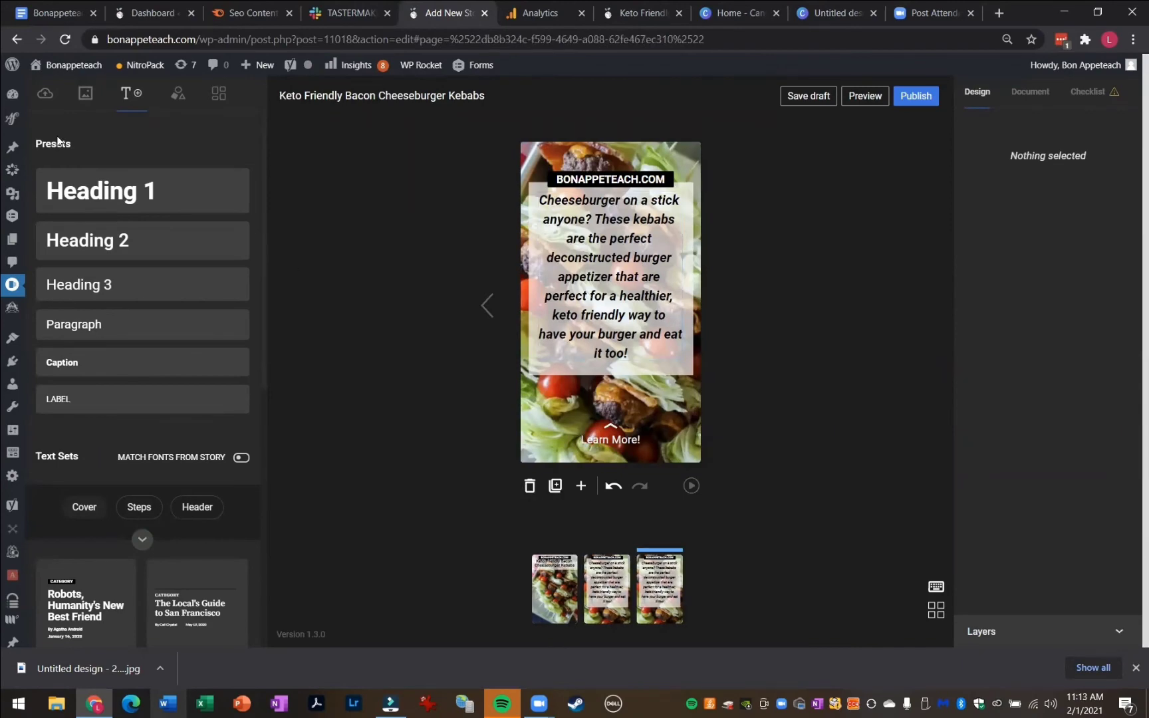
pyautogui.click(45, 95)
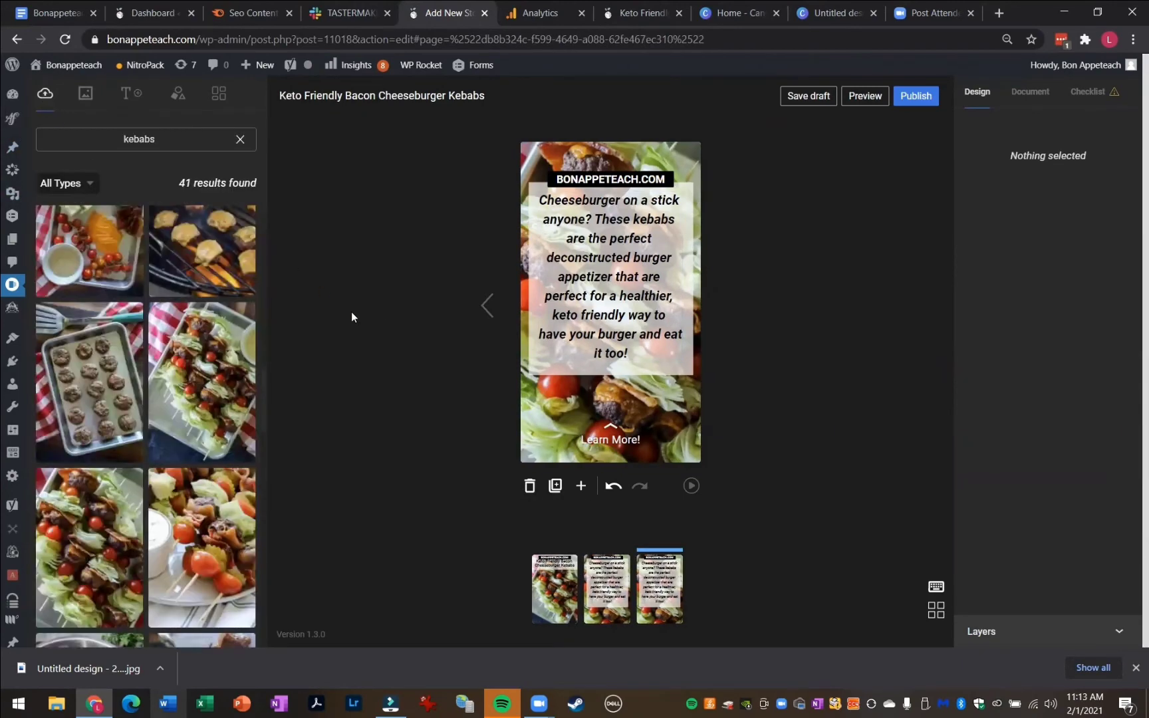
pyautogui.click(646, 296)
pyautogui.click(694, 157)
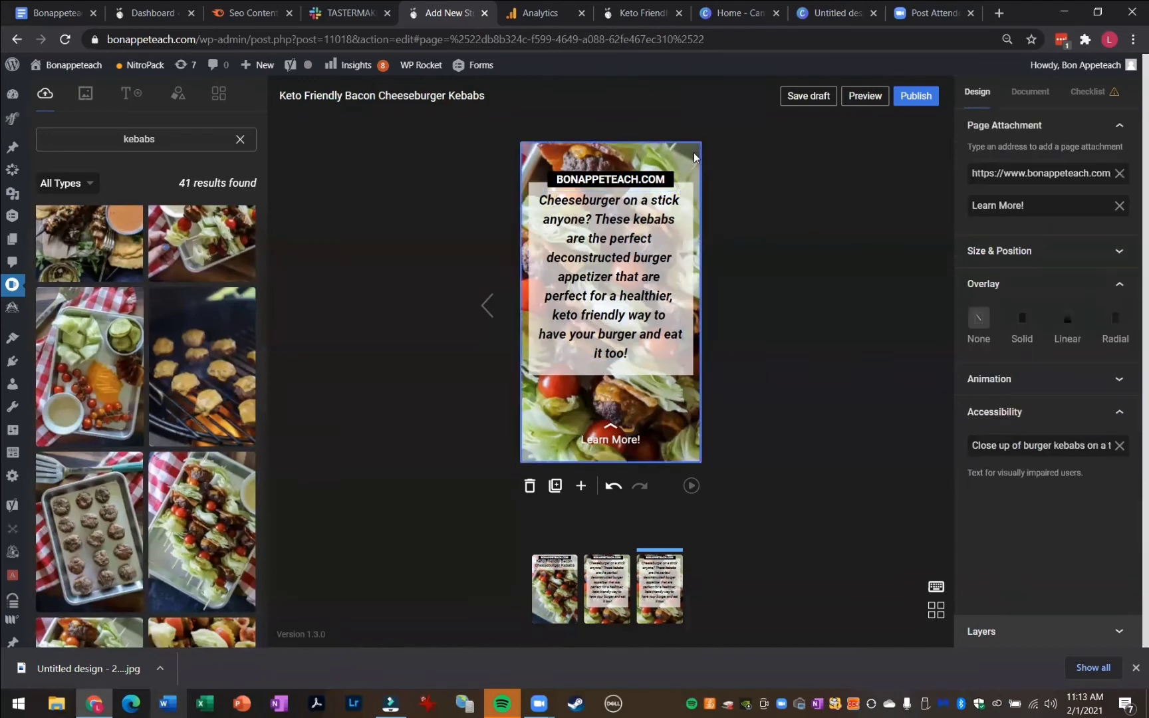
pyautogui.press('Delete')
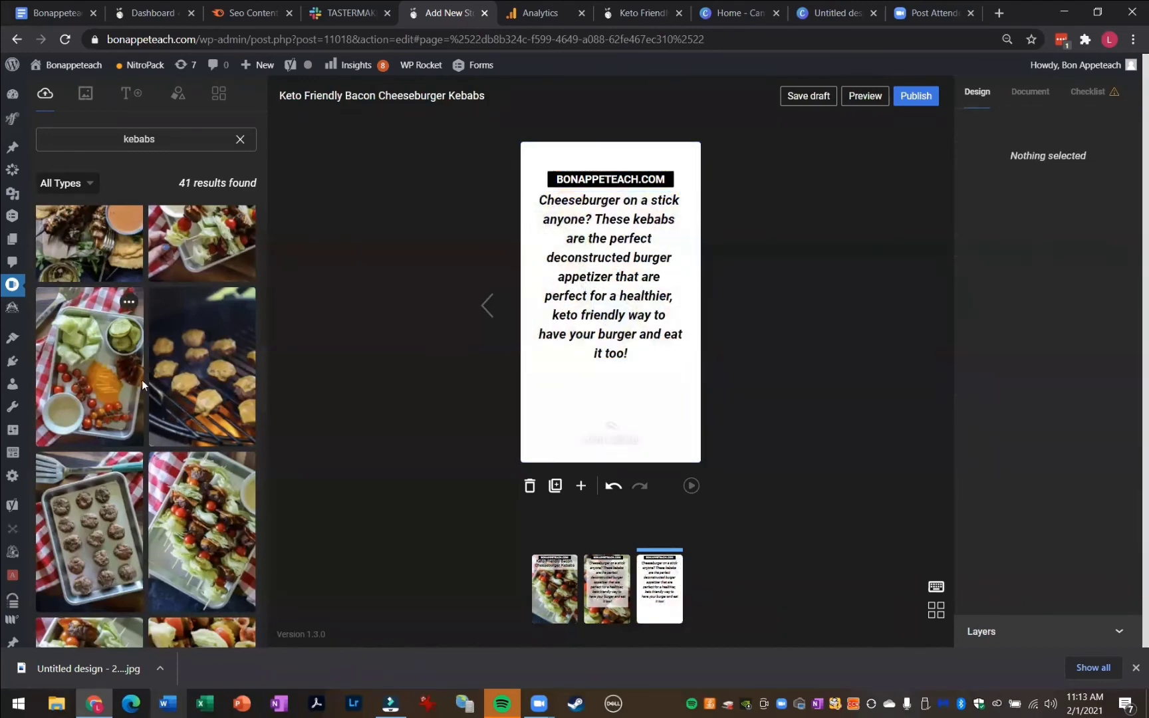
pyautogui.moveTo(110, 494); pyautogui.dragTo(529, 382)
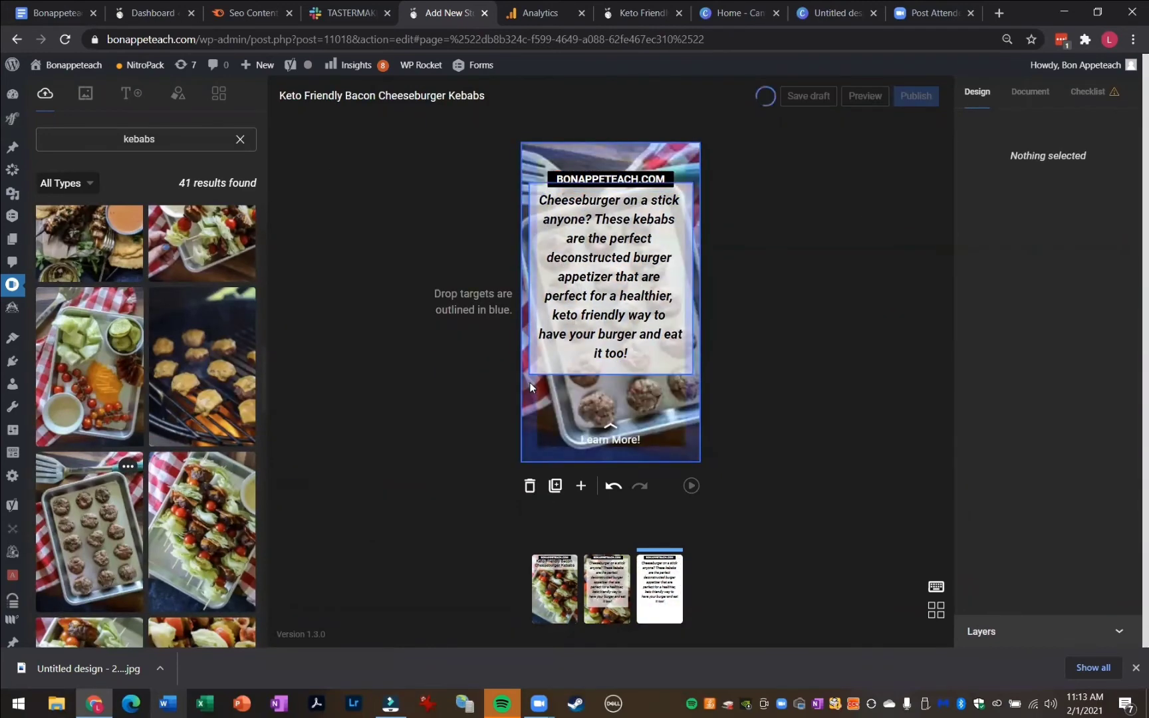
# Replace the paragraph with "Mix up your ground beef and seasonings. Roll into meatballs about 2 tbsp. each, then flatten."
pyautogui.doubleClick(642, 355)
pyautogui.moveTo(633, 354); pyautogui.dragTo(525, 194)
pyautogui.write('Mix ')
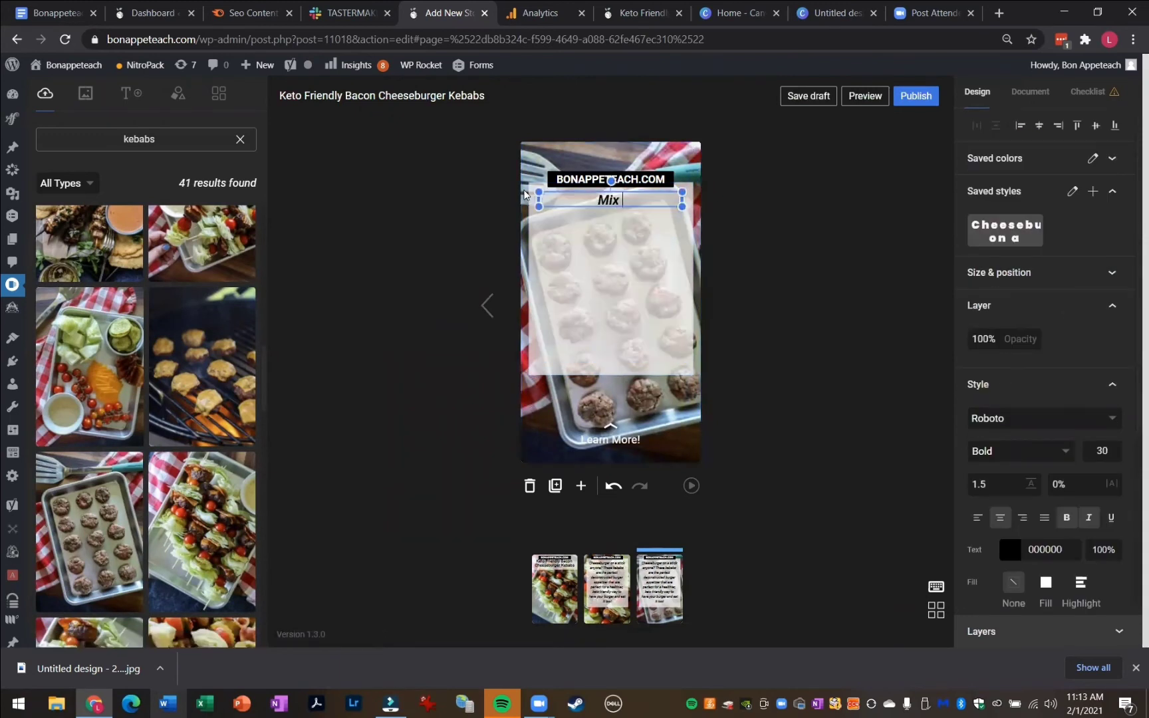
pyautogui.write('up your ground')
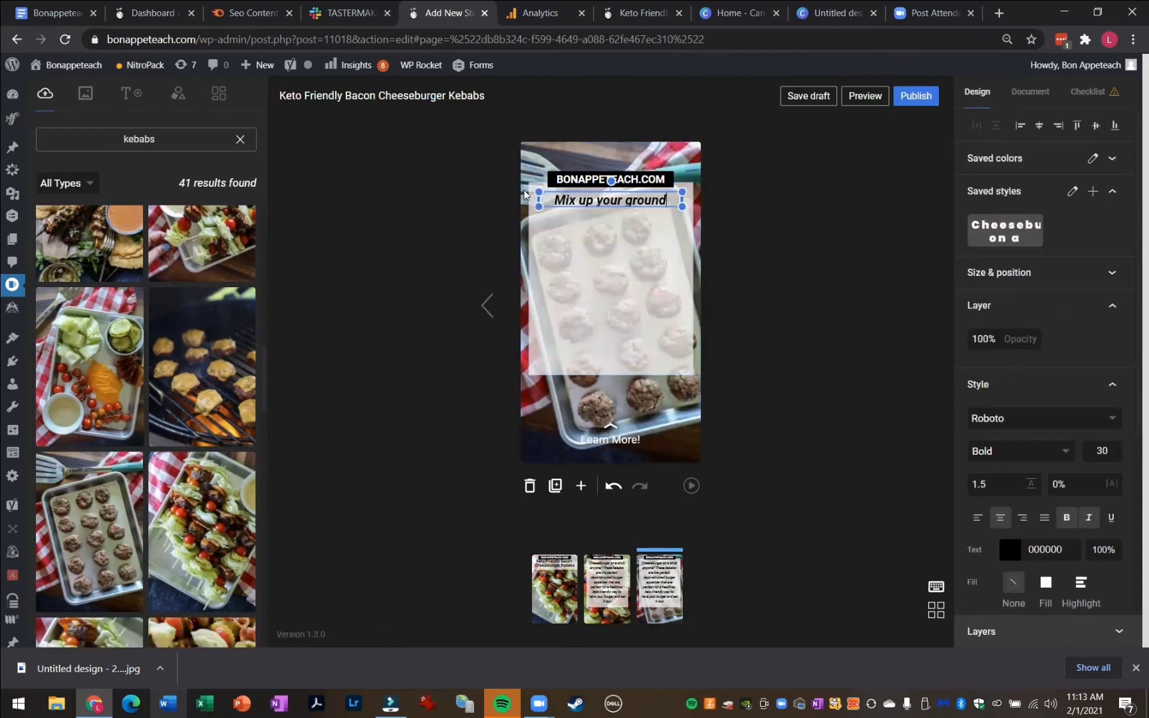
pyautogui.write(' beef n')
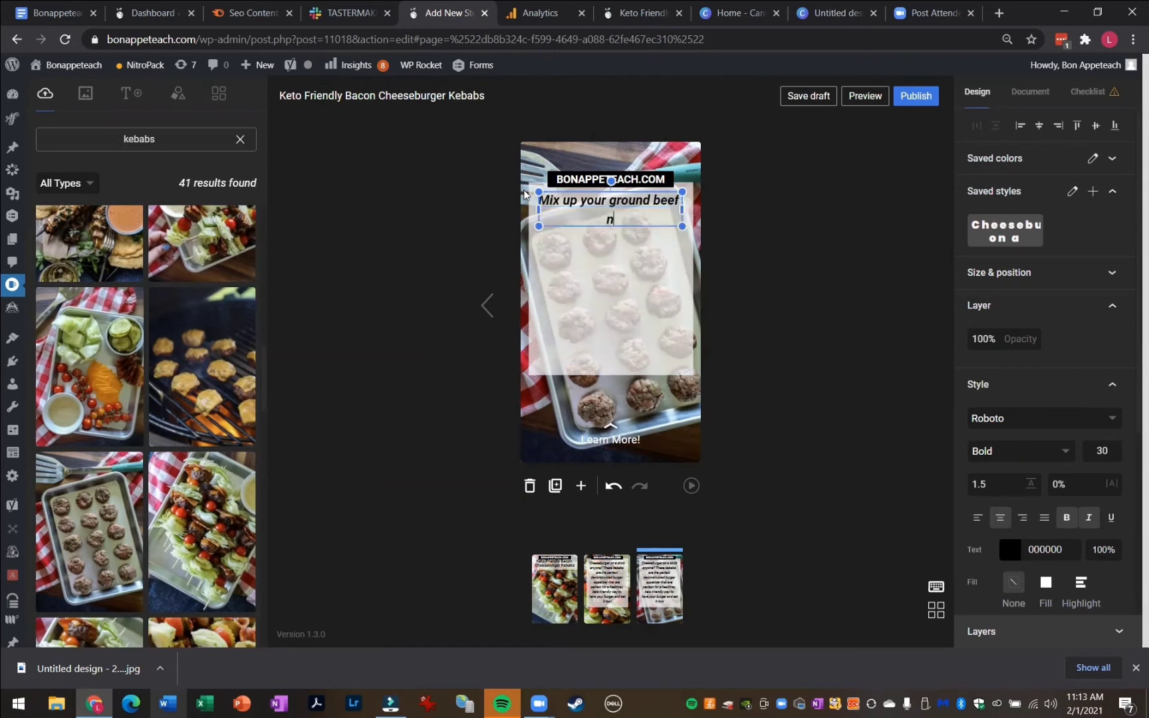
pyautogui.press('BackSpace')
pyautogui.write('and seasonings')
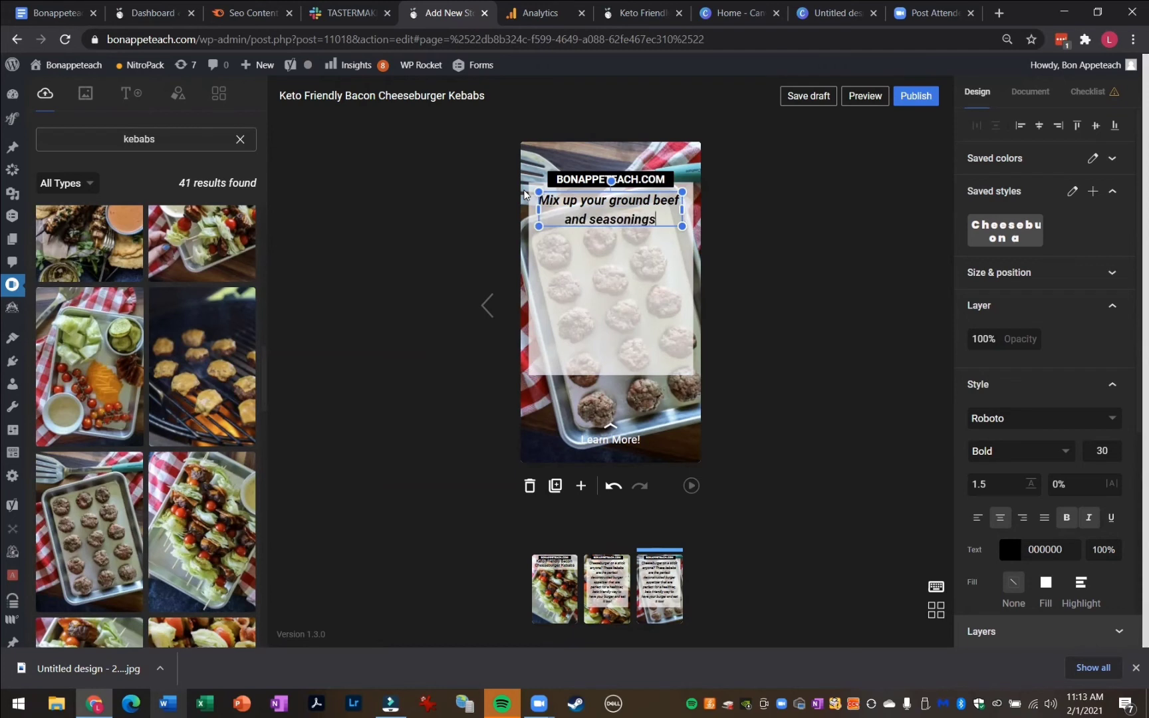
pyautogui.write('. Roll into ')
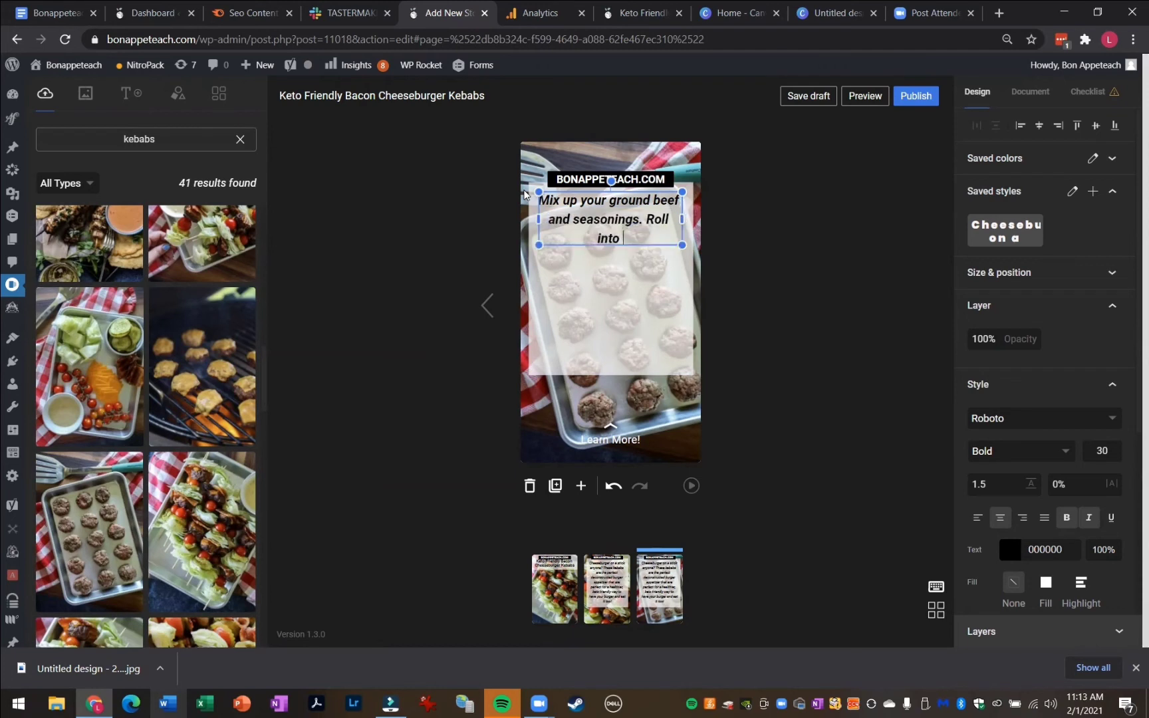
pyautogui.write('meatballs ab')
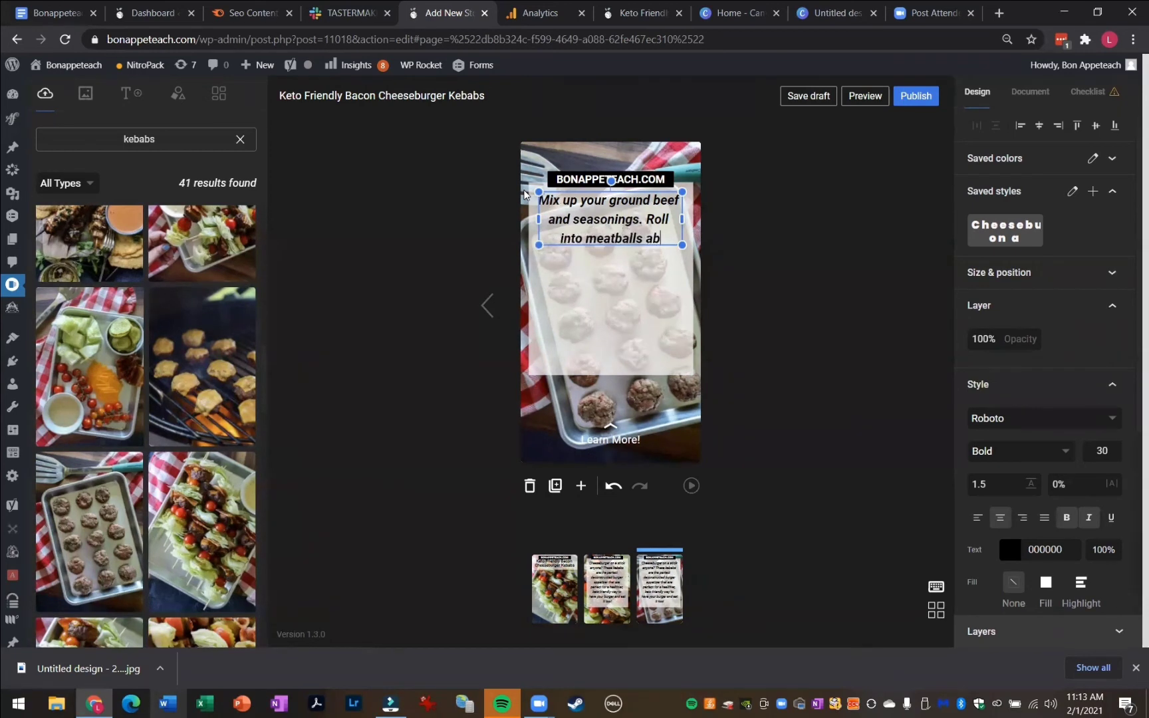
pyautogui.write('out 2 tbs')
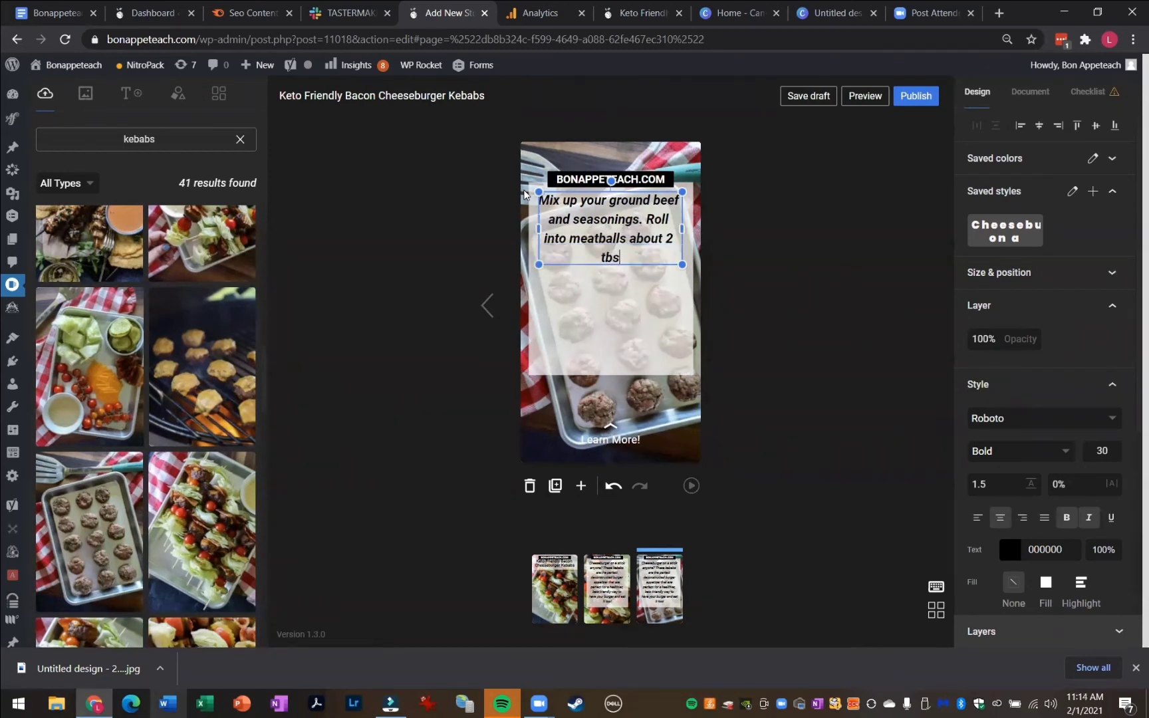
pyautogui.write('p. each then')
pyautogui.press('BackSpace')
pyautogui.press('BackSpace')
pyautogui.press('BackSpace')
pyautogui.press('BackSpace')
pyautogui.write(', then ')
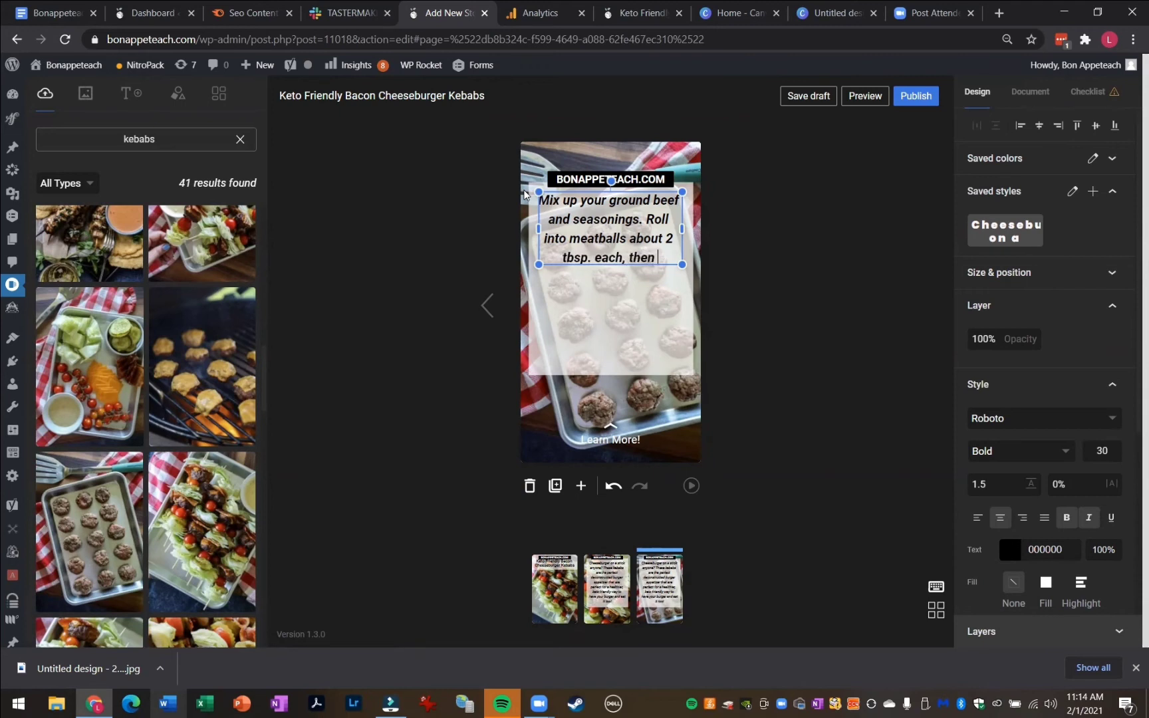
pyautogui.write('flatten.')
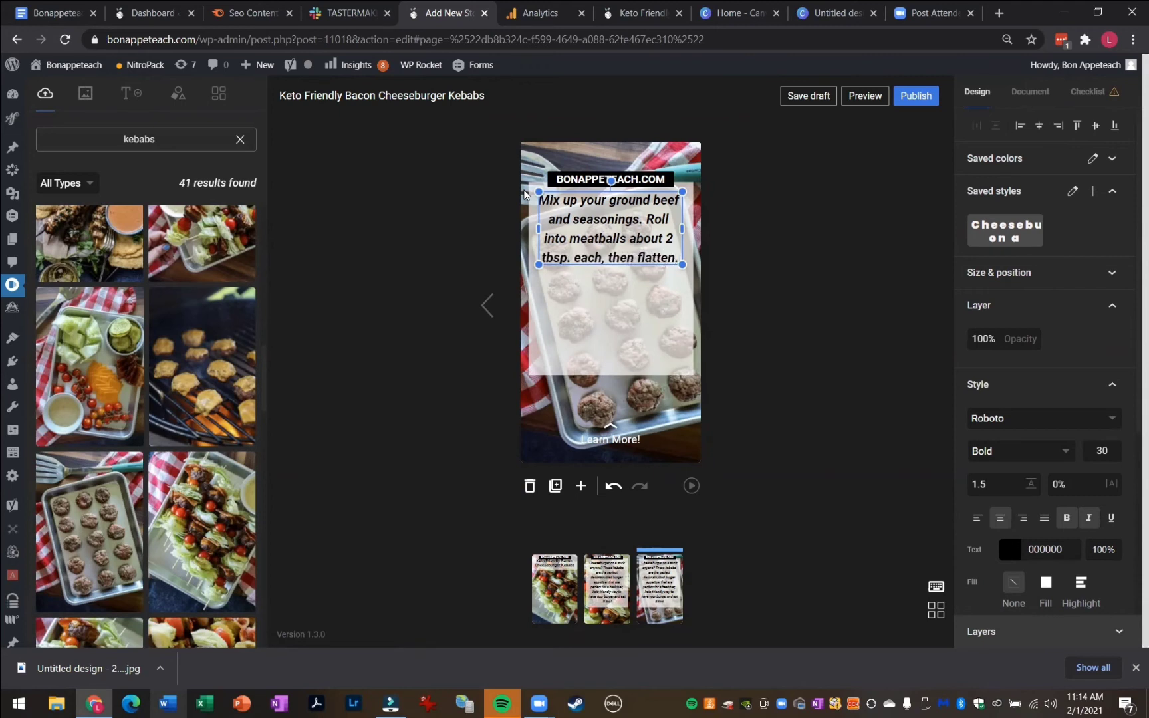
# Shorten the white band so it ends just below the new text
pyautogui.click(605, 347)
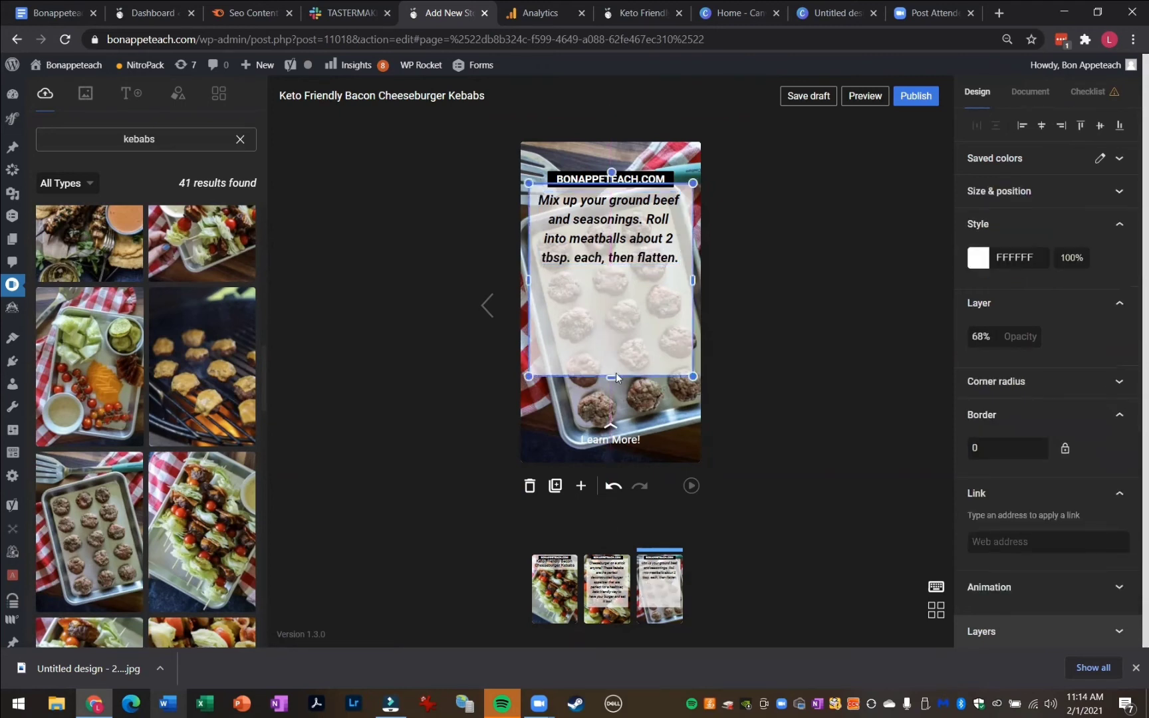
pyautogui.moveTo(616, 372); pyautogui.dragTo(640, 234)
pyautogui.click(773, 298)
# Zoom into the raw meatball tray background photo slightly so it fills the page more tightly
pyautogui.click(634, 153)
pyautogui.doubleClick(639, 332)
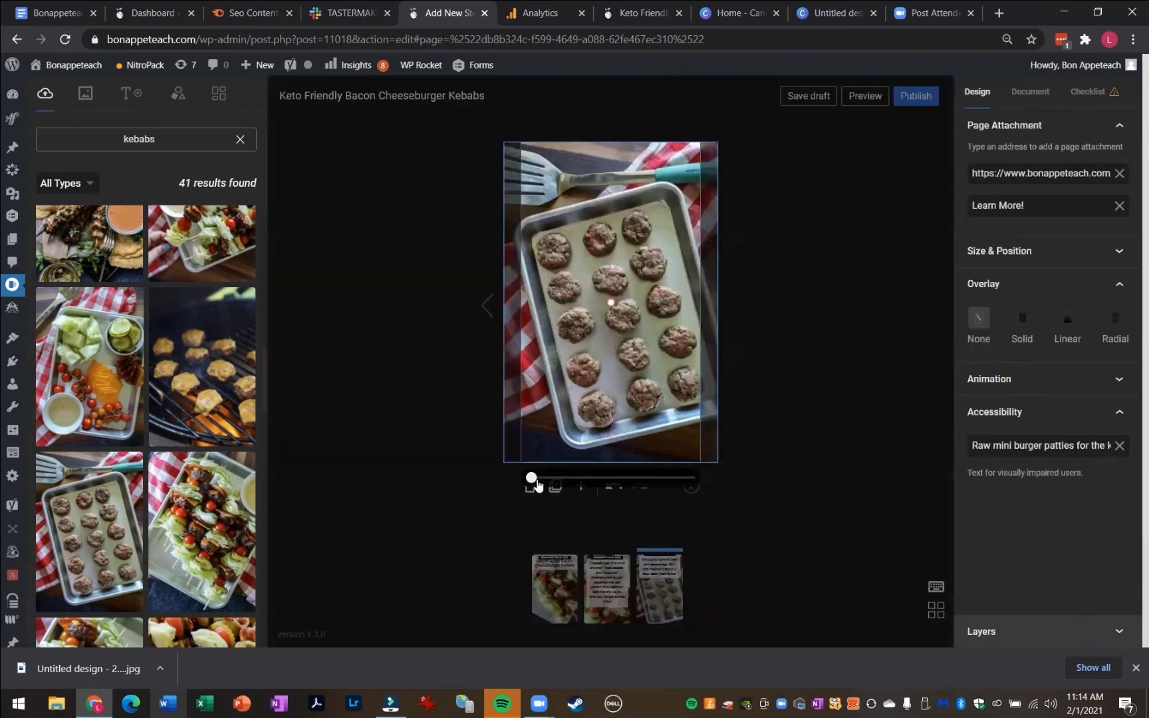
pyautogui.moveTo(536, 483); pyautogui.dragTo(544, 479)
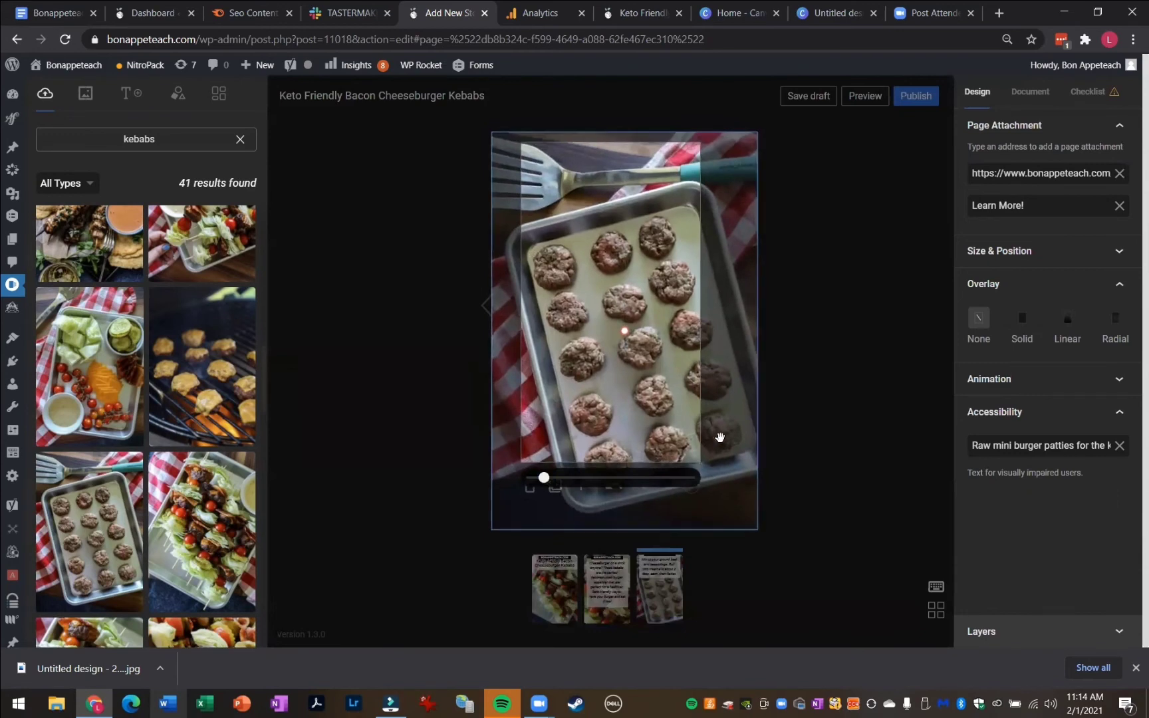
pyautogui.click(825, 370)
pyautogui.click(814, 285)
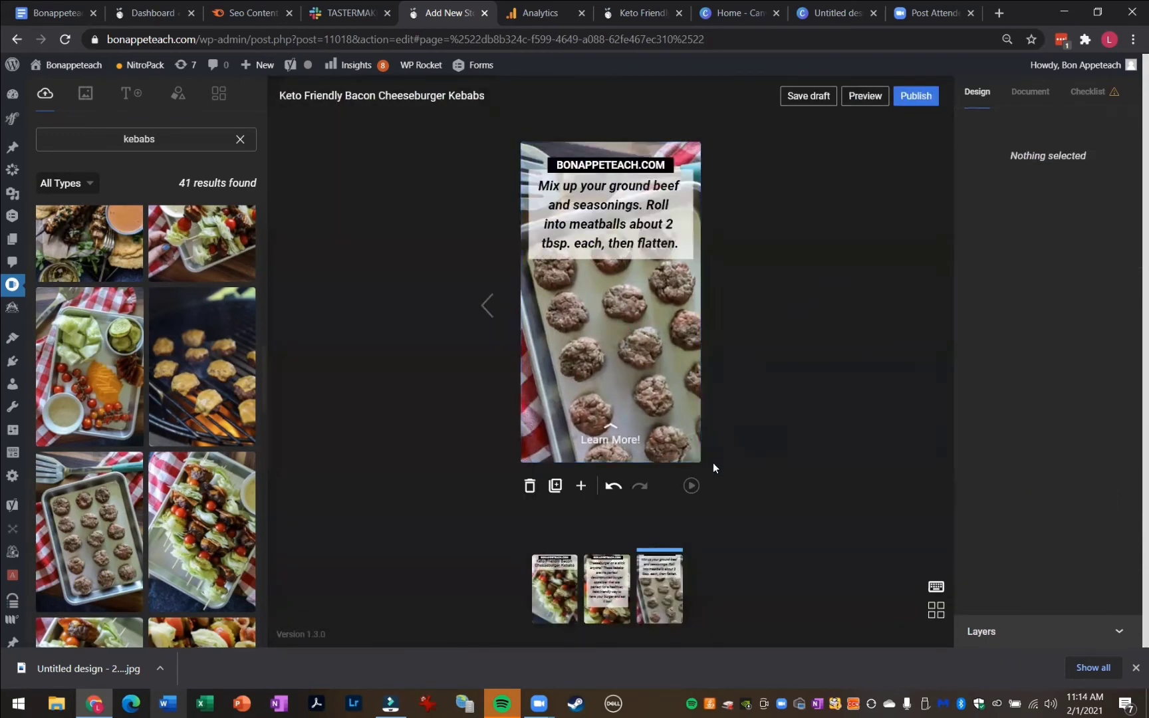
# Duplicate the page, delete the copy's background and set the toppings tray photo as its background
pyautogui.click(556, 486)
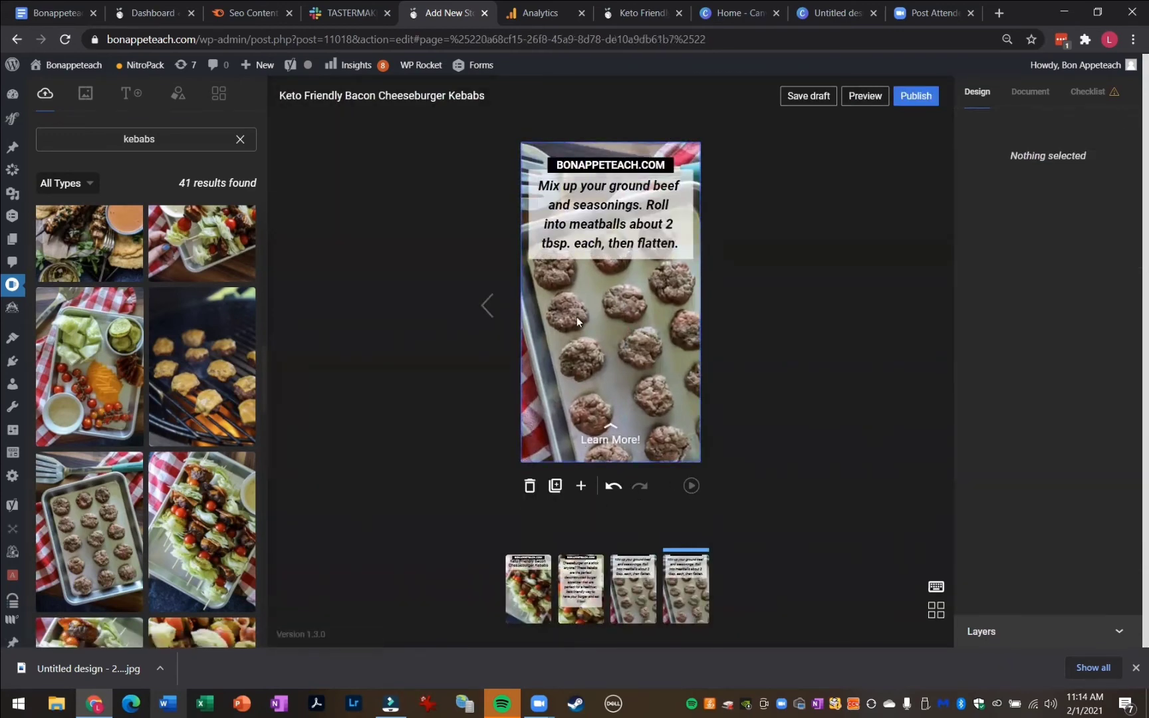
pyautogui.click(565, 359)
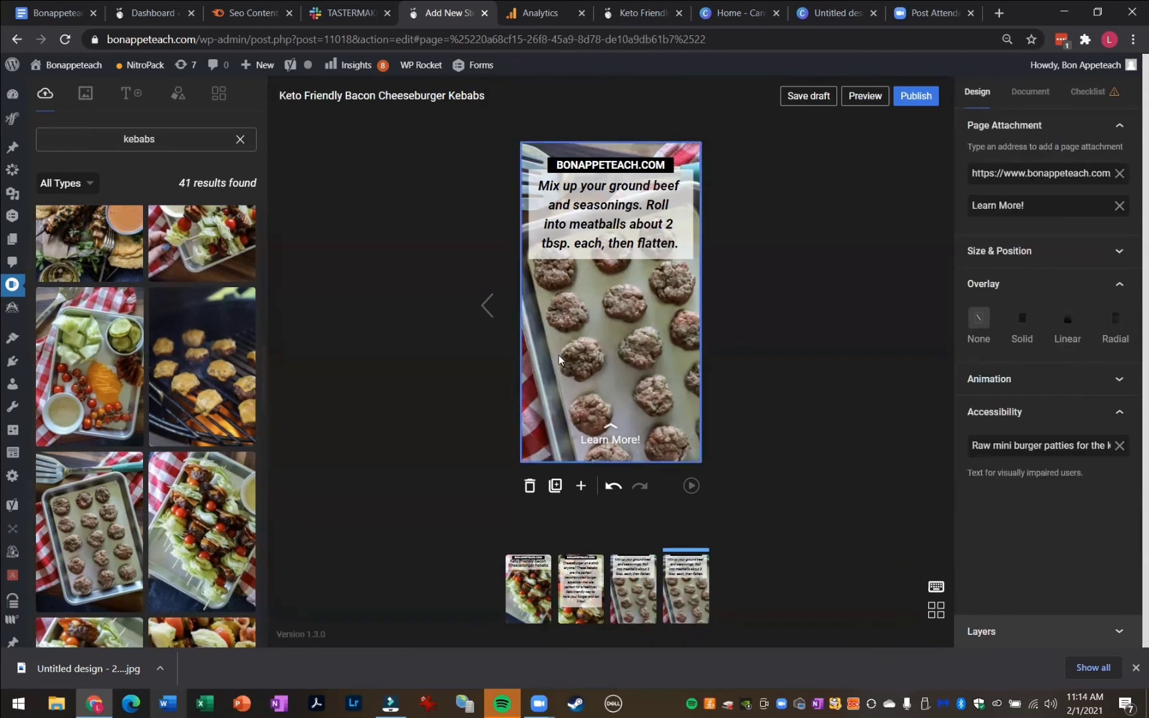
pyautogui.press('Delete')
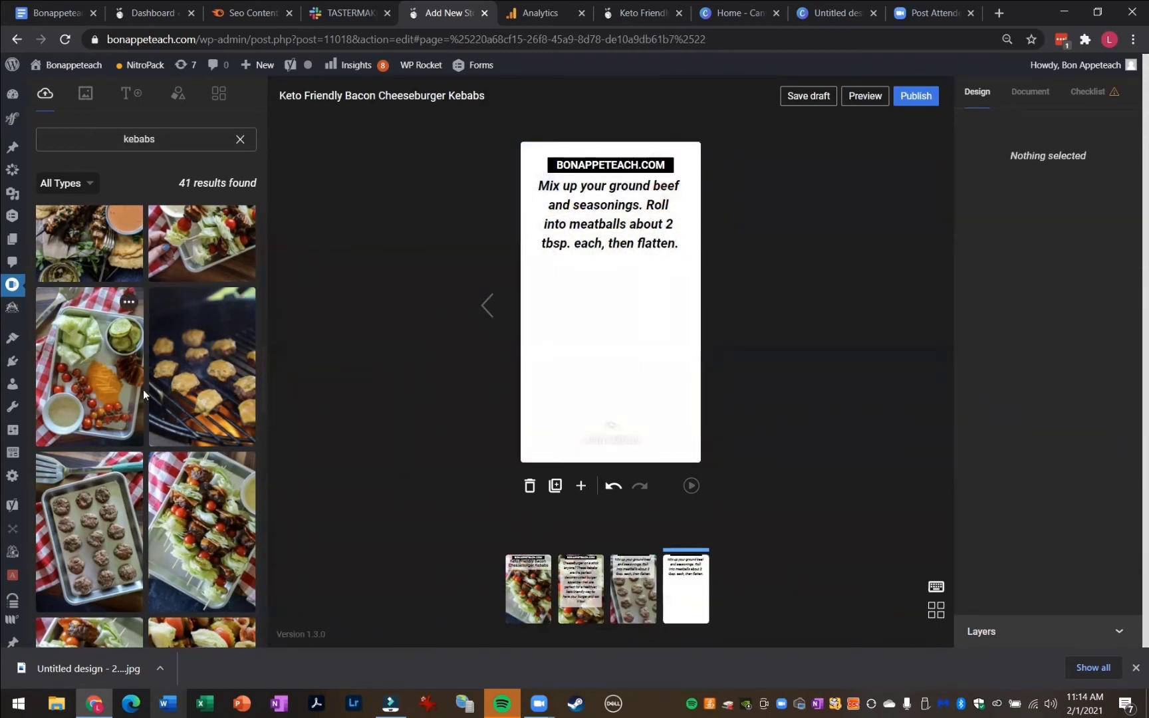
pyautogui.moveTo(124, 390); pyautogui.dragTo(536, 372)
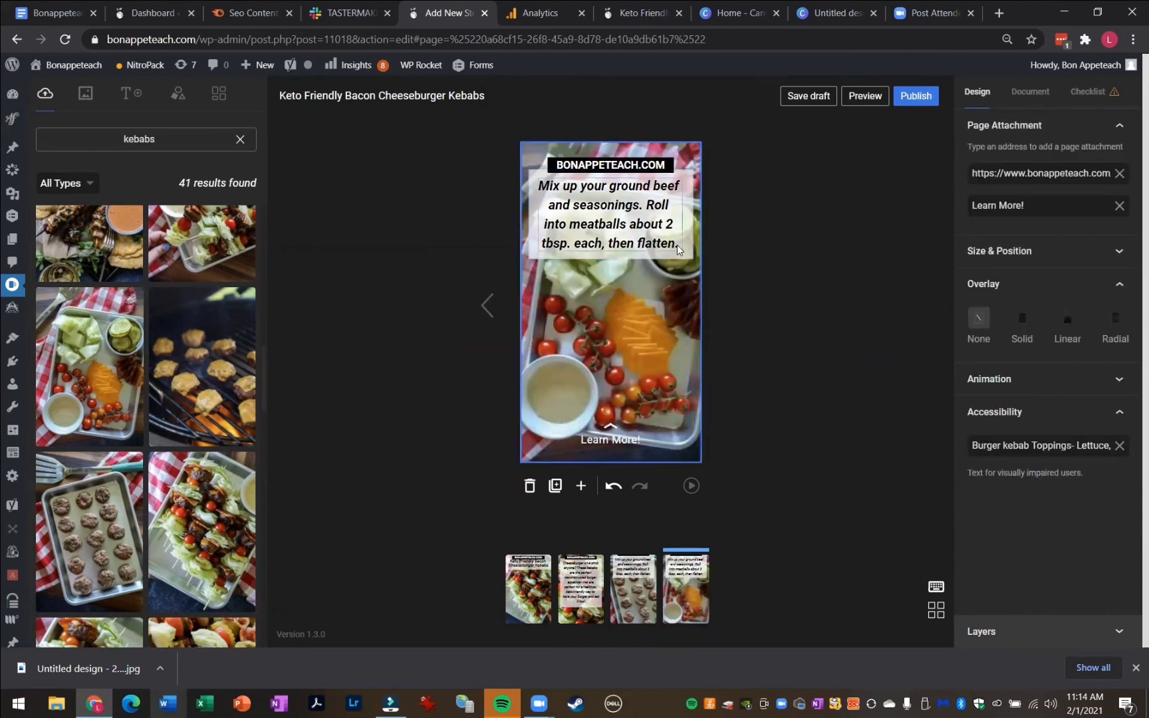
# Replace the paragraph with "Prep your other toppings. I used lettuce, pickles, tomatoes, bacon, and cheese."
pyautogui.click(555, 185)
pyautogui.click(555, 185)
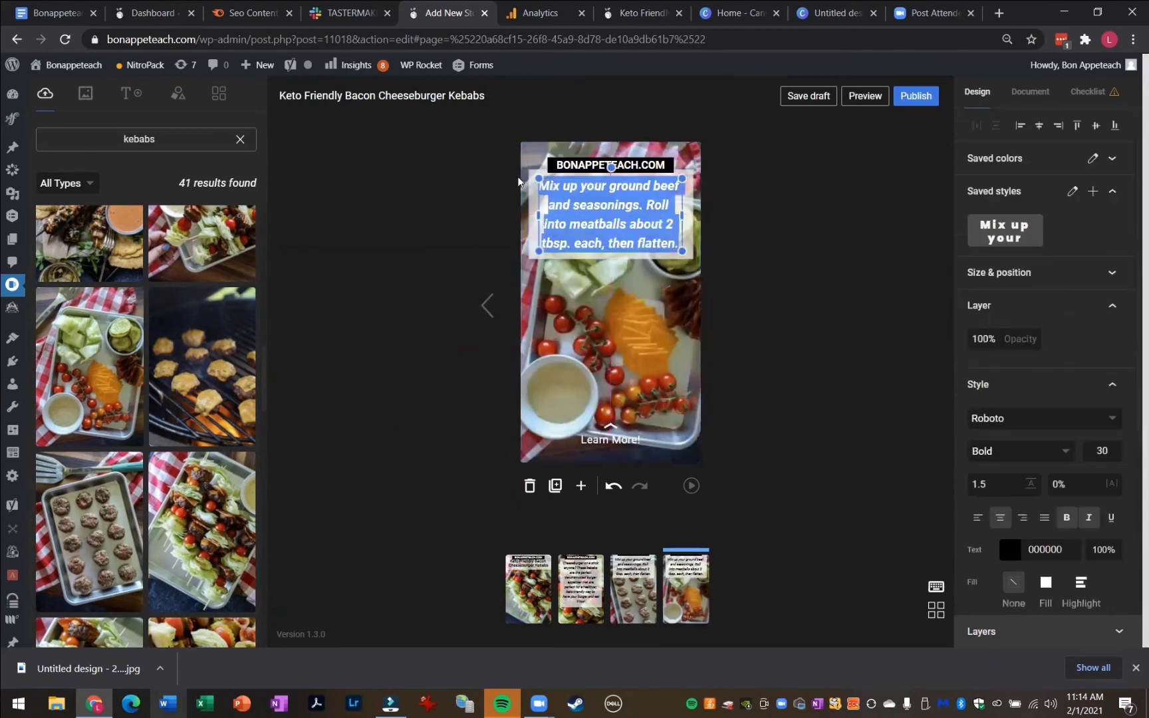
pyautogui.write('Prep your o')
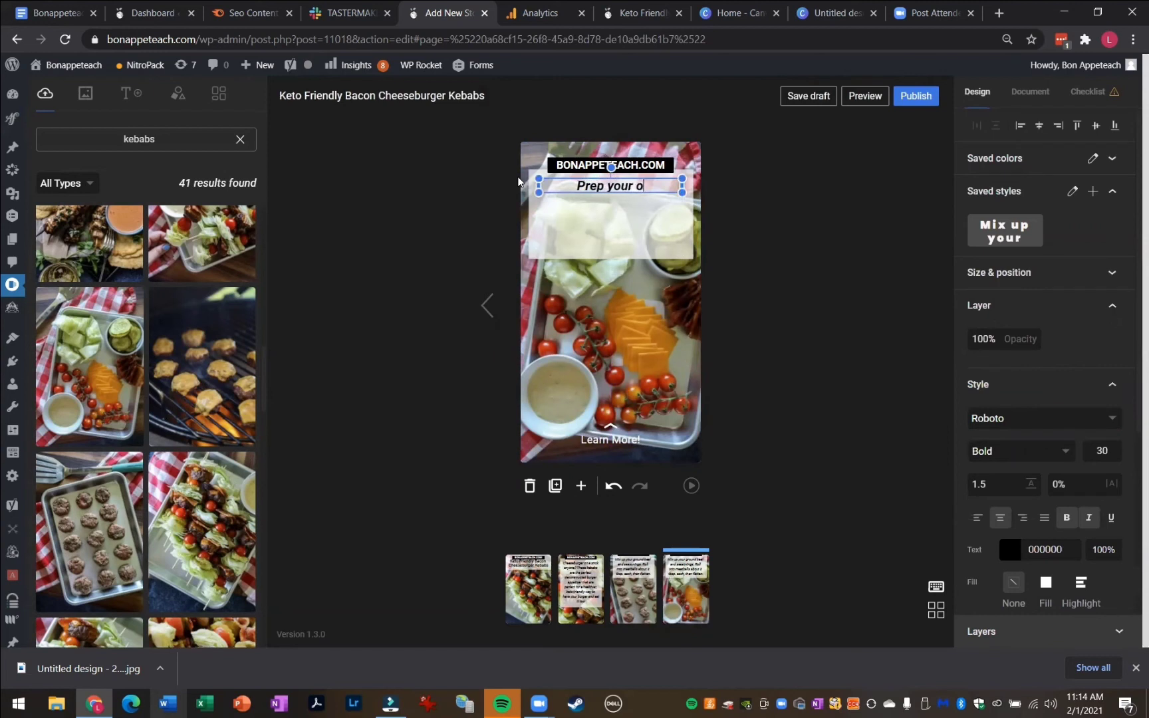
pyautogui.write('ther toppings')
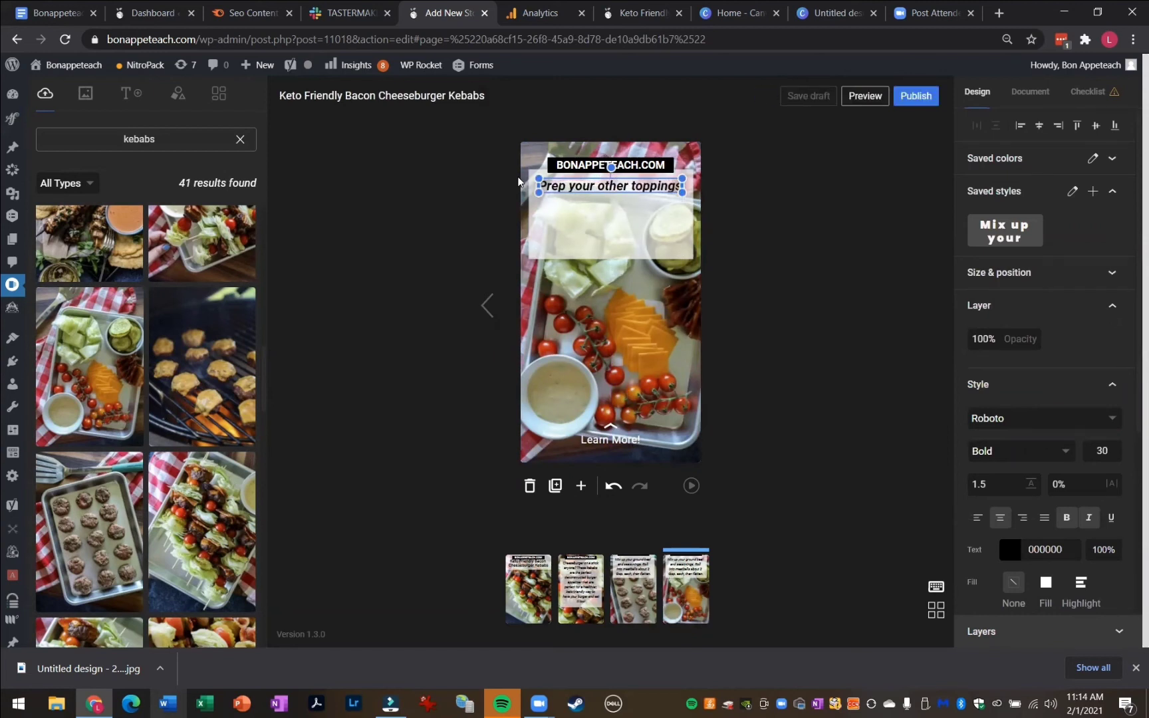
pyautogui.write('. I used lettuce, pickles, tomatoes, bacon, and cheese.')
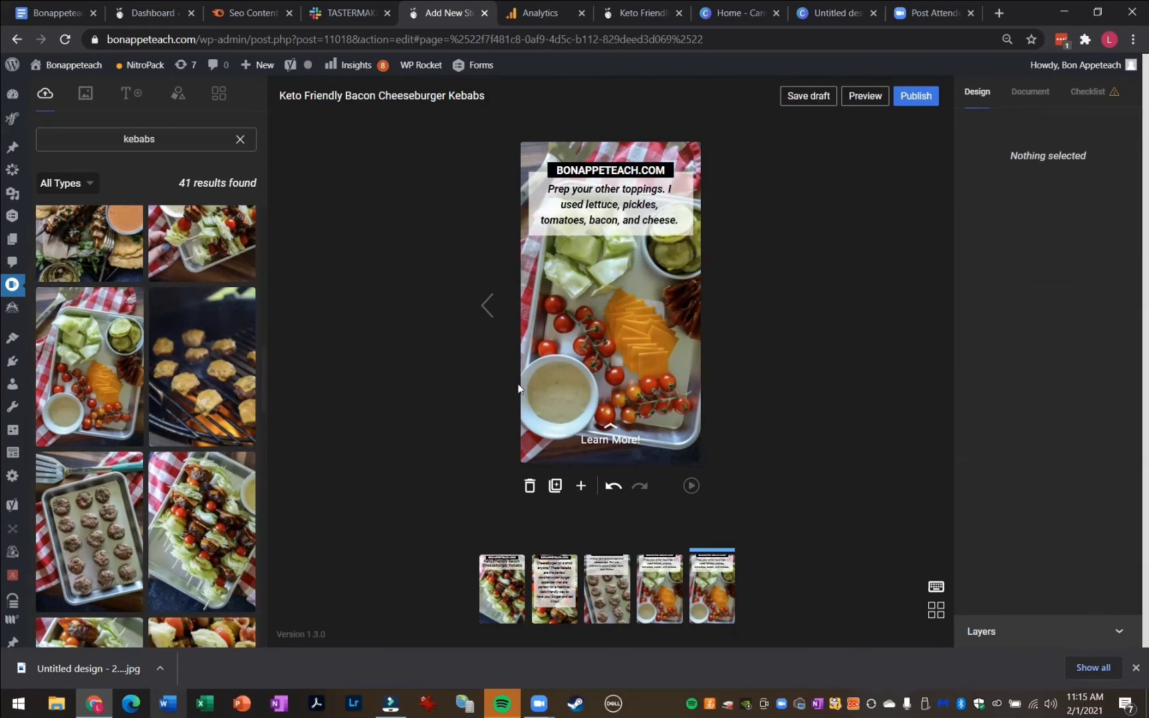
# Delete the new page's background and set the grilling burger patties photo as its background
pyautogui.click(608, 360)
pyautogui.press('Delete')
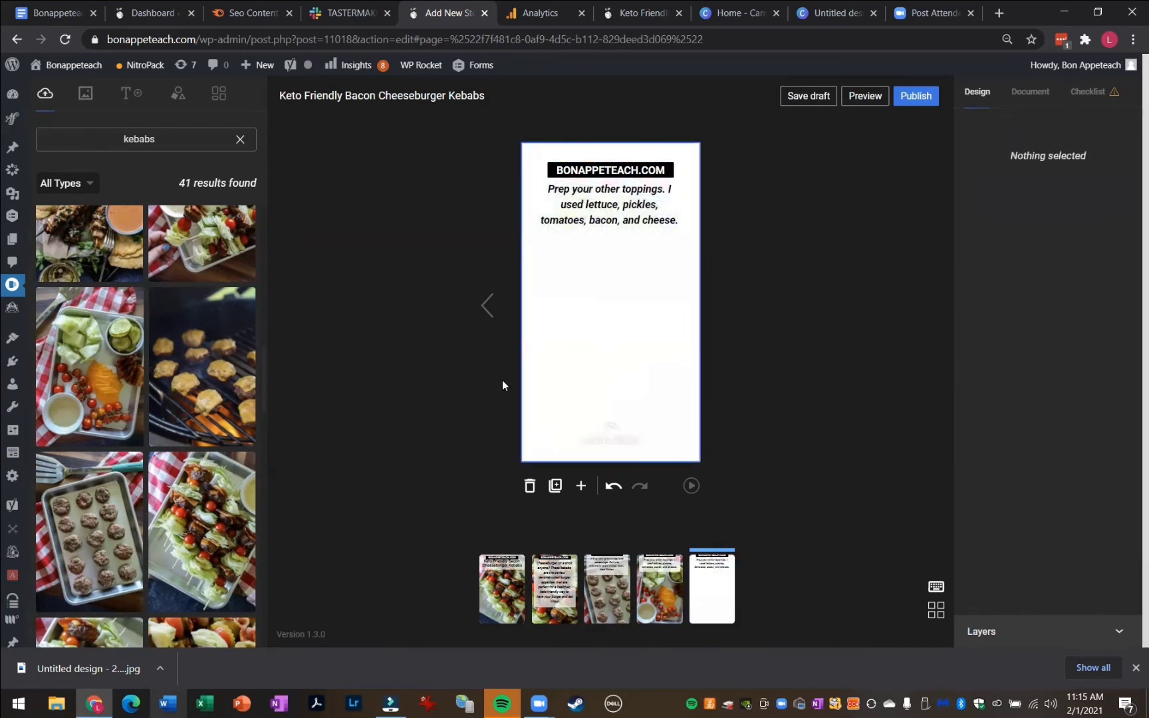
pyautogui.moveTo(177, 380); pyautogui.dragTo(526, 363)
# Replace the paragraph with the grilling instructions beginning "Grill up your mini burgers"
pyautogui.click(682, 221)
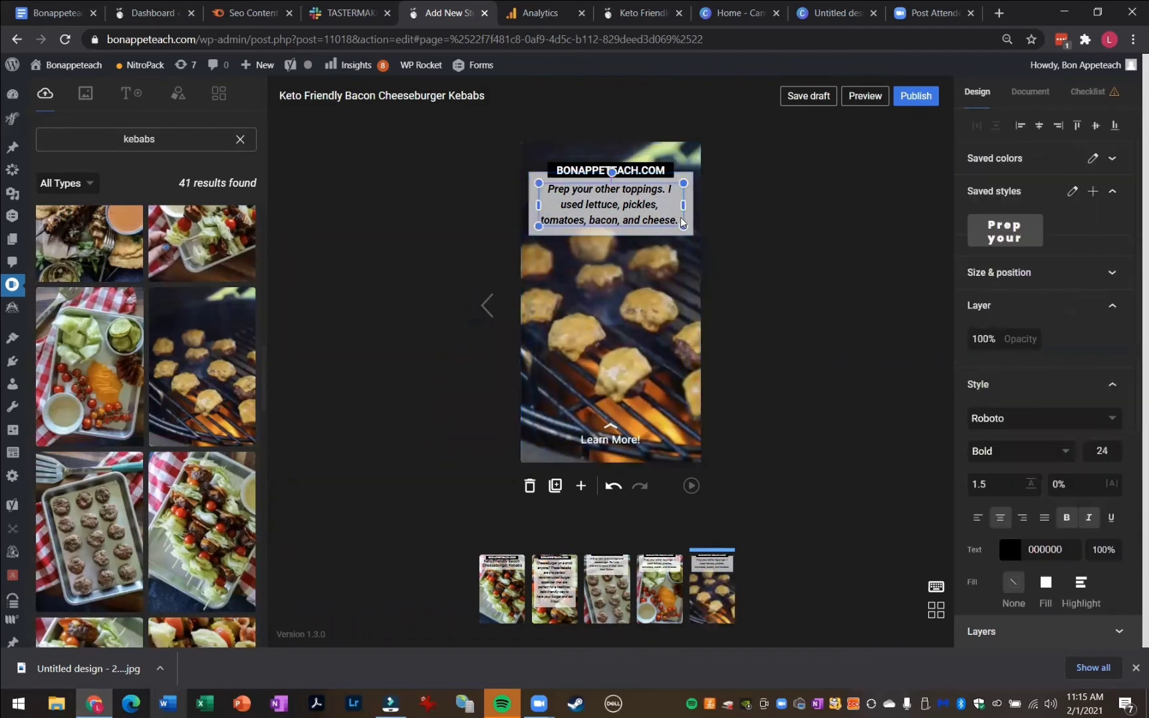
pyautogui.moveTo(679, 218); pyautogui.dragTo(518, 171)
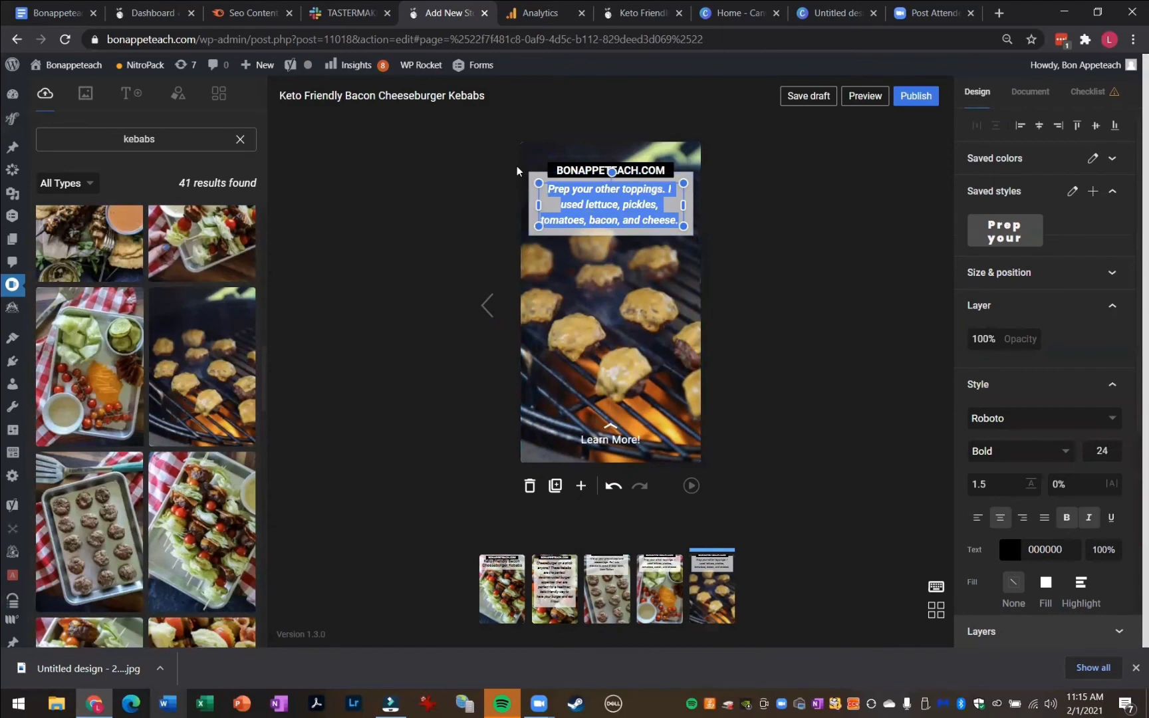
pyautogui.write('Grill u')
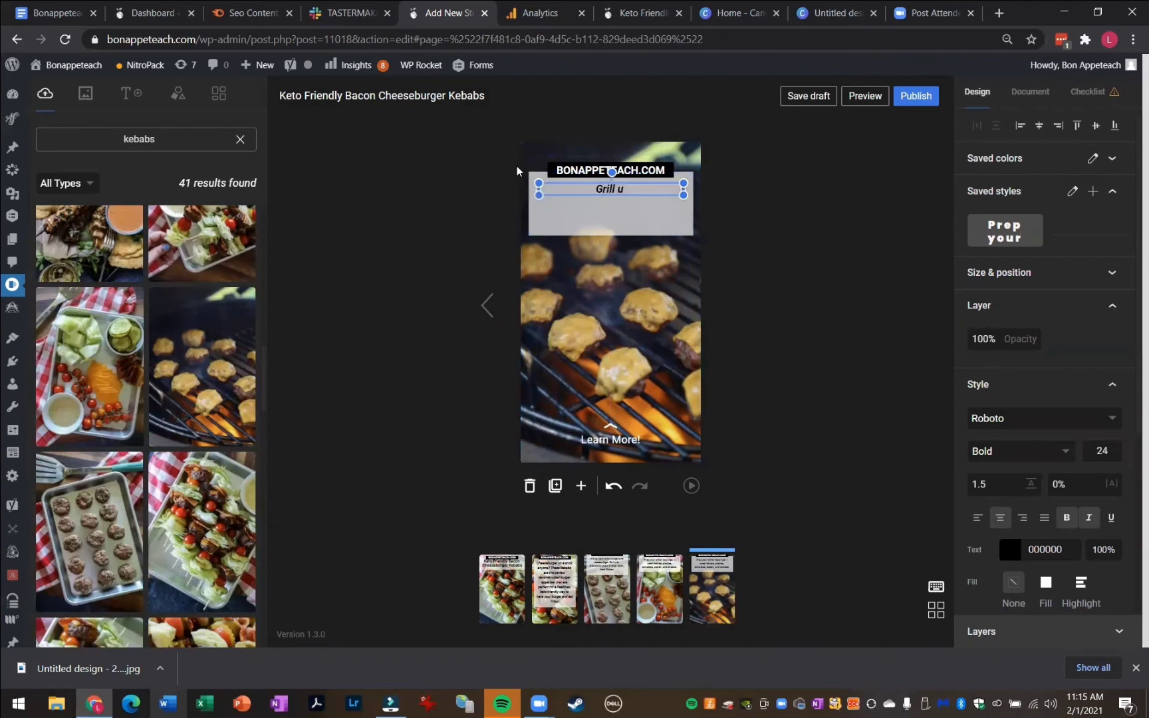
pyautogui.write('p your mini ')
pyautogui.write('burgers')
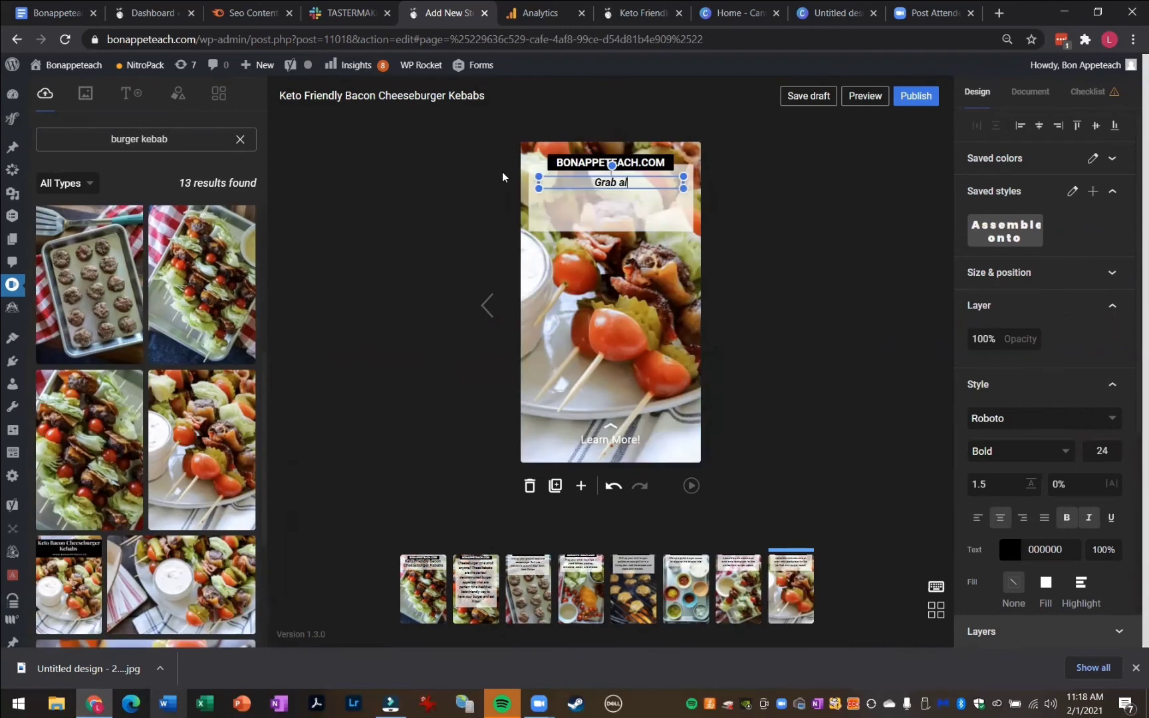
# On the final page, replace the paragraph with "Grab all the recipe details and nutritional information below, via the link!"
pyautogui.write('the recipe deti')
pyautogui.press('BackSpace')
pyautogui.write('ails and nutrit')
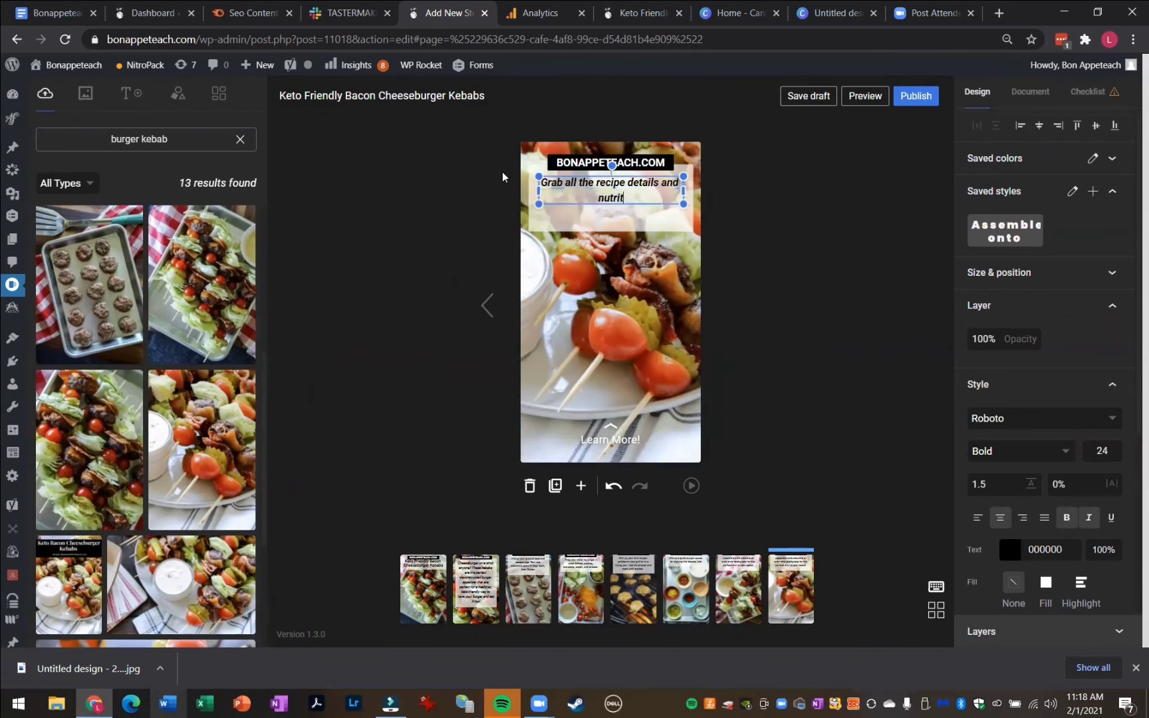
pyautogui.write('ional information below,')
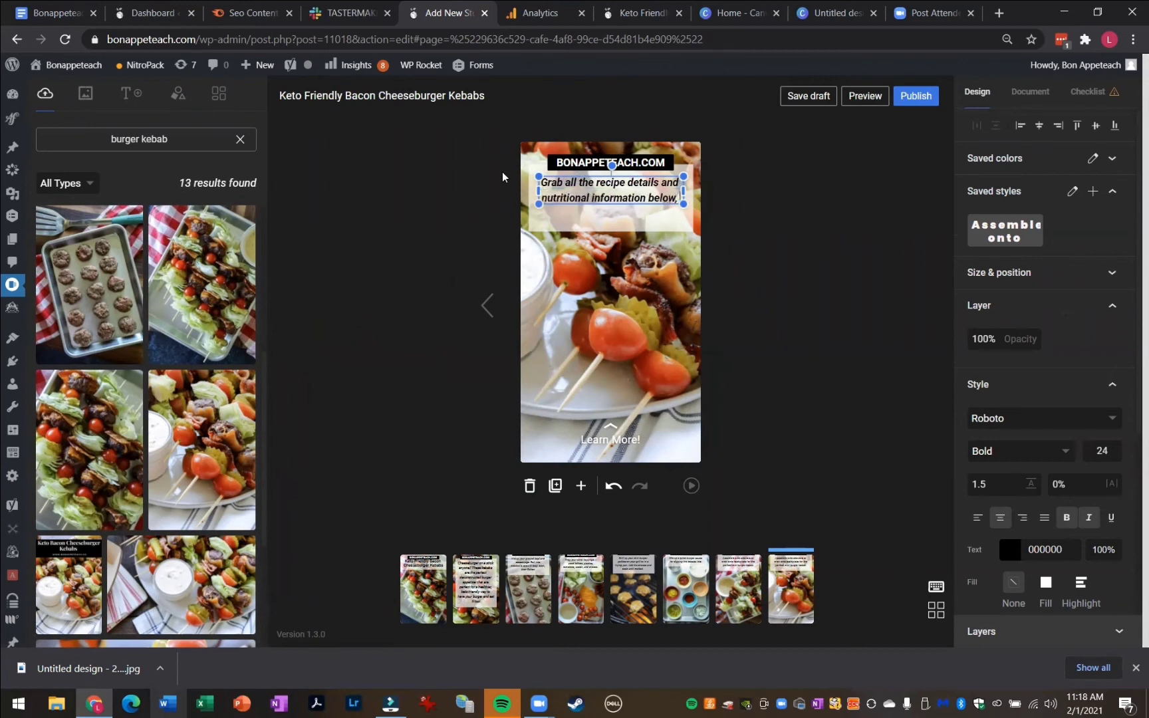
pyautogui.write(' via the link!')
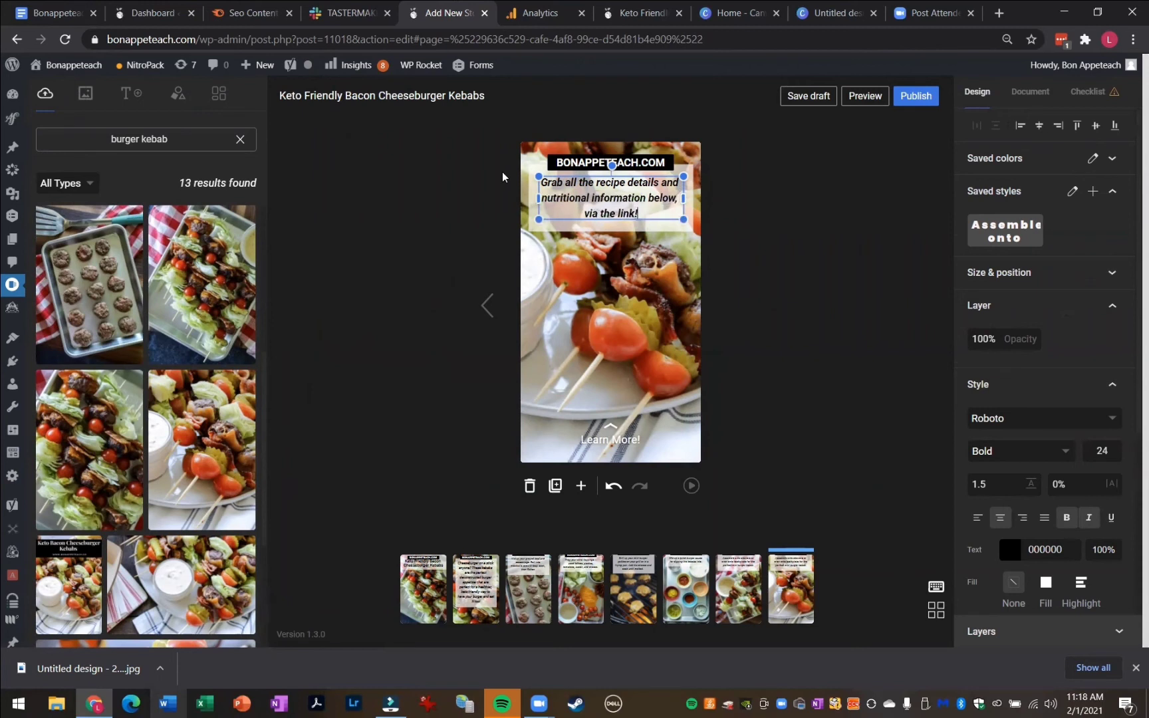
# Change the final page's attachment call-to-action text to "Get The Full Recipe!"
pyautogui.click(664, 343)
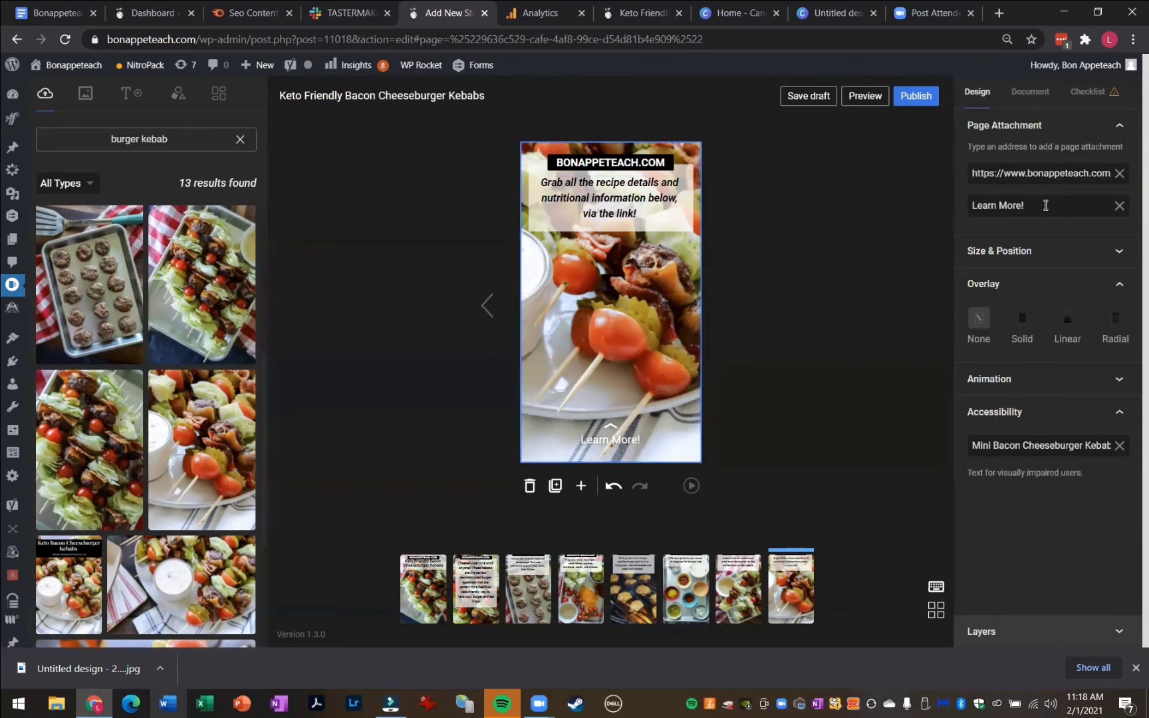
pyautogui.moveTo(1045, 205); pyautogui.dragTo(916, 210)
pyautogui.write('Get T')
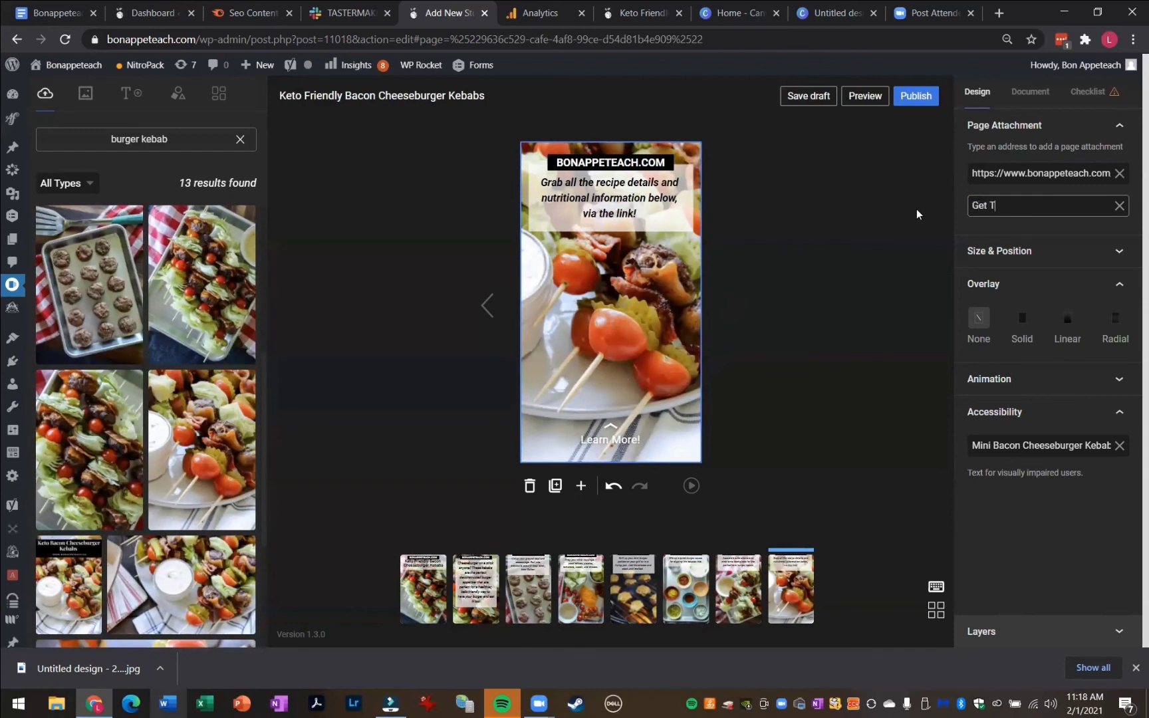
pyautogui.write('he Full Recipe!')
pyautogui.click(854, 336)
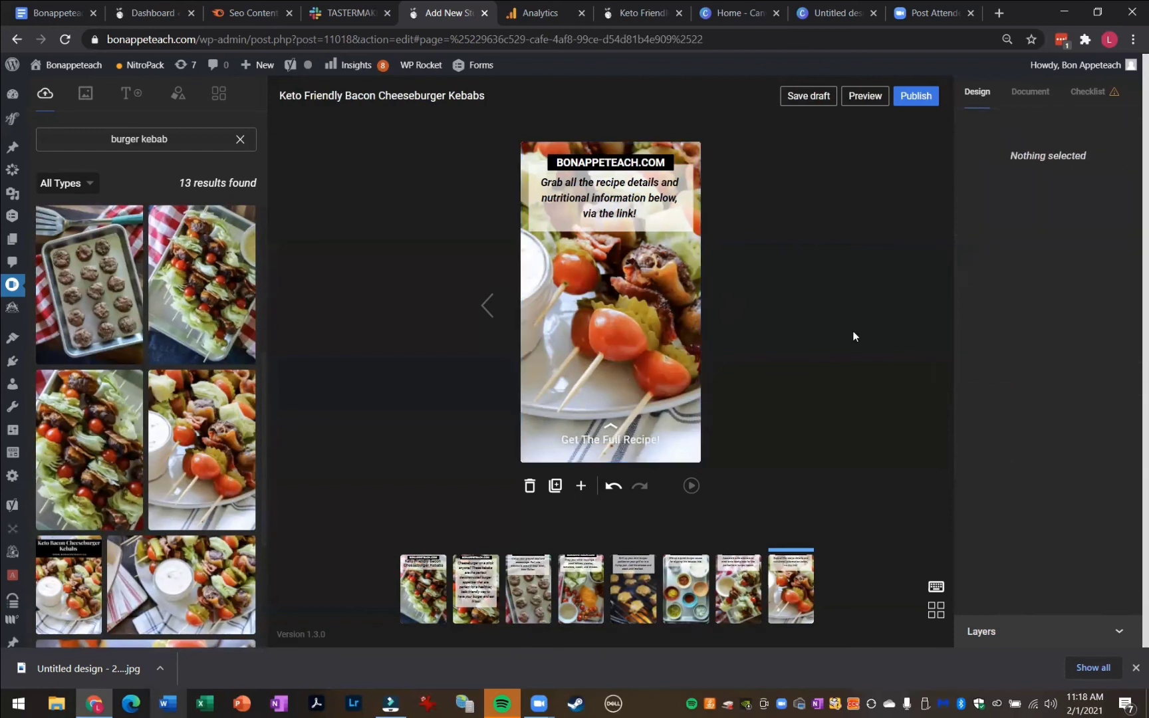
# Move the text block down to the page's middle and enlarge and reposition the final page's background photo
pyautogui.moveTo(620, 149); pyautogui.dragTo(620, 351)
pyautogui.doubleClick(581, 408)
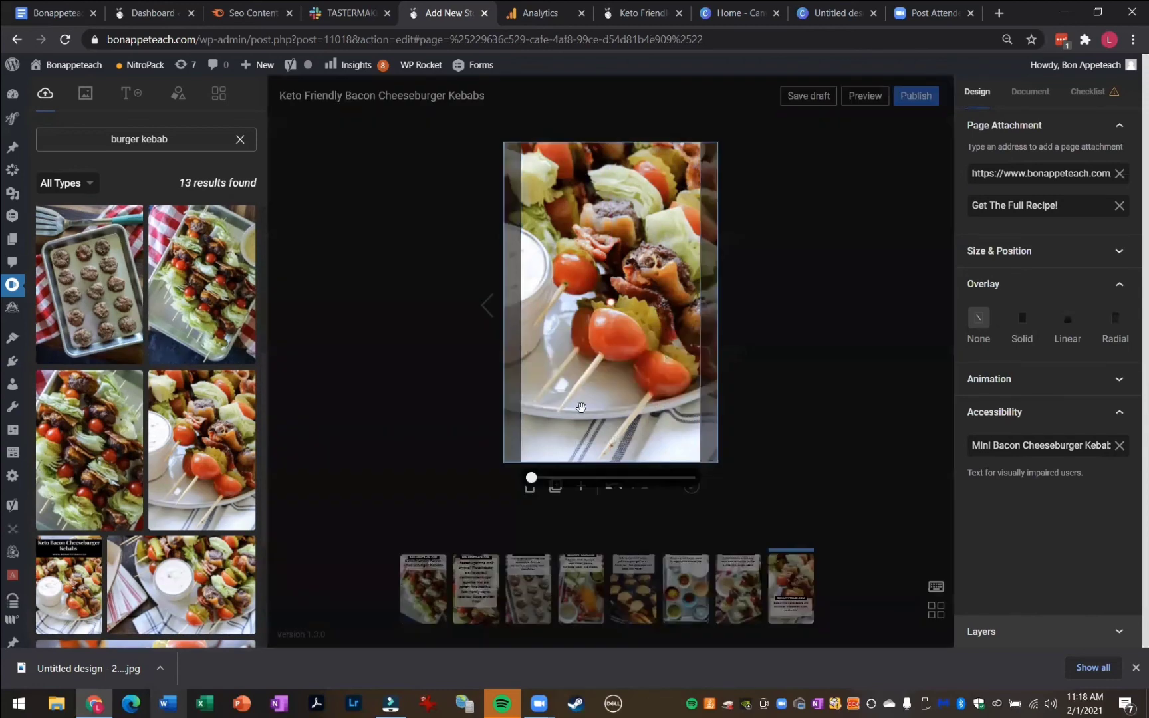
pyautogui.moveTo(532, 477); pyautogui.dragTo(538, 477)
pyautogui.moveTo(612, 326); pyautogui.dragTo(623, 324)
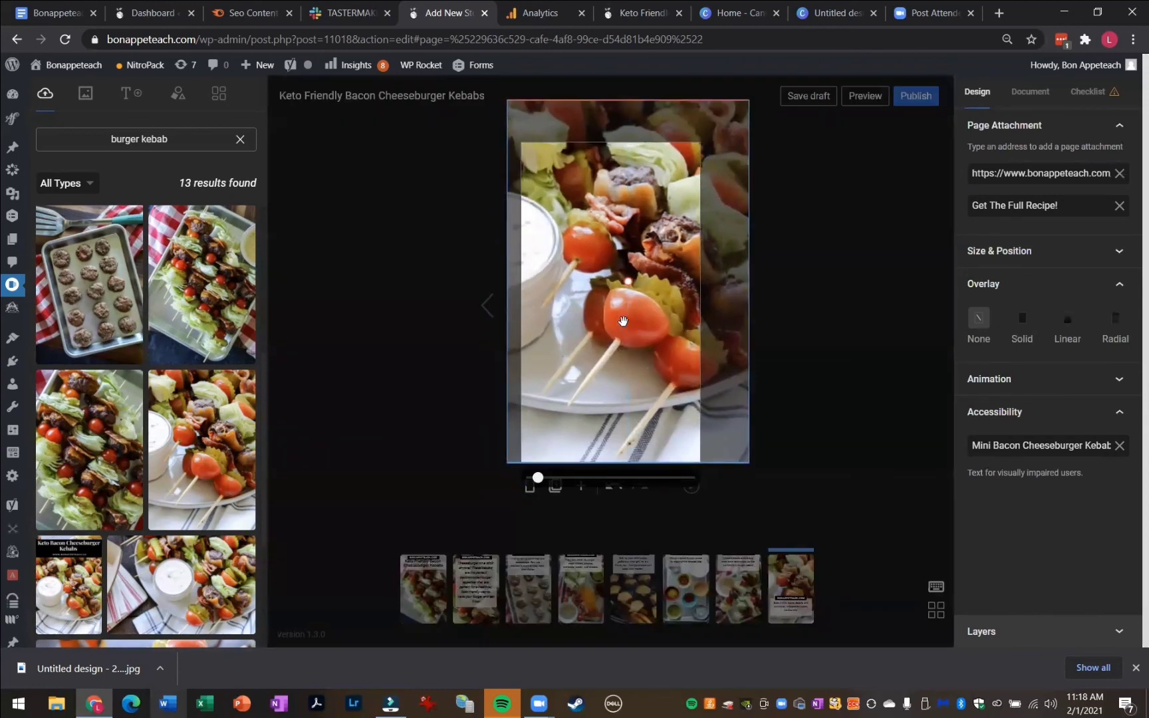
pyautogui.click(818, 280)
# Check the story checklist, then preview the story and step through every page
pyautogui.click(1076, 93)
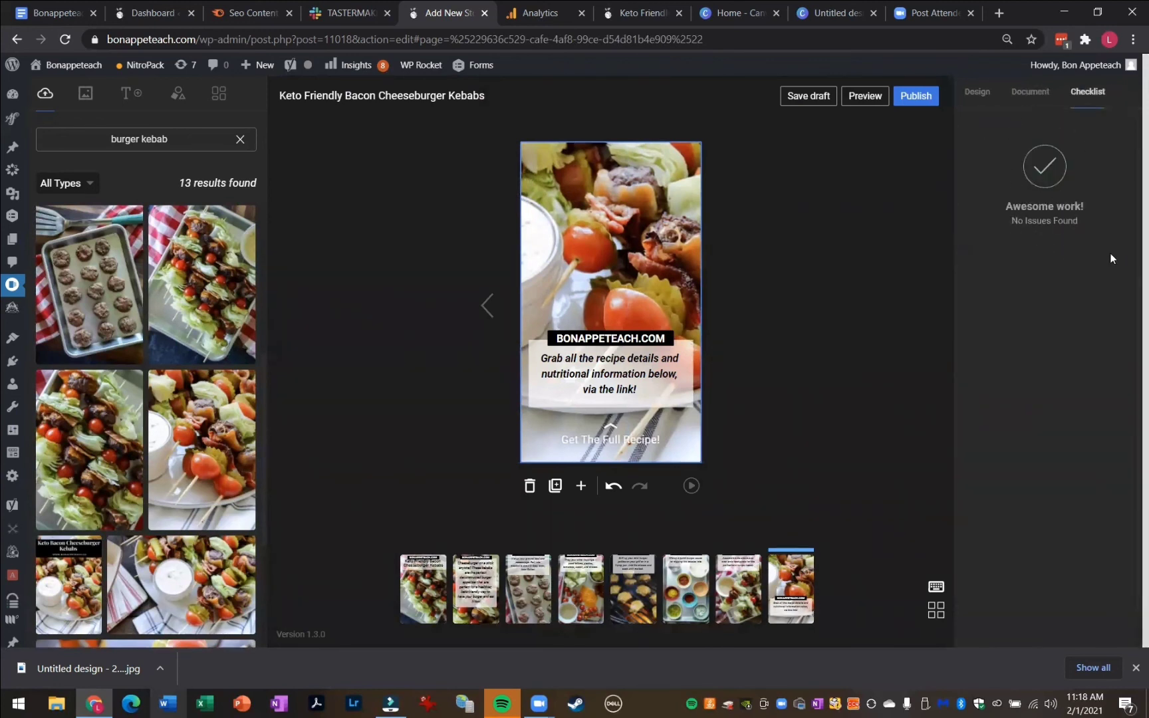
pyautogui.click(825, 298)
pyautogui.click(865, 99)
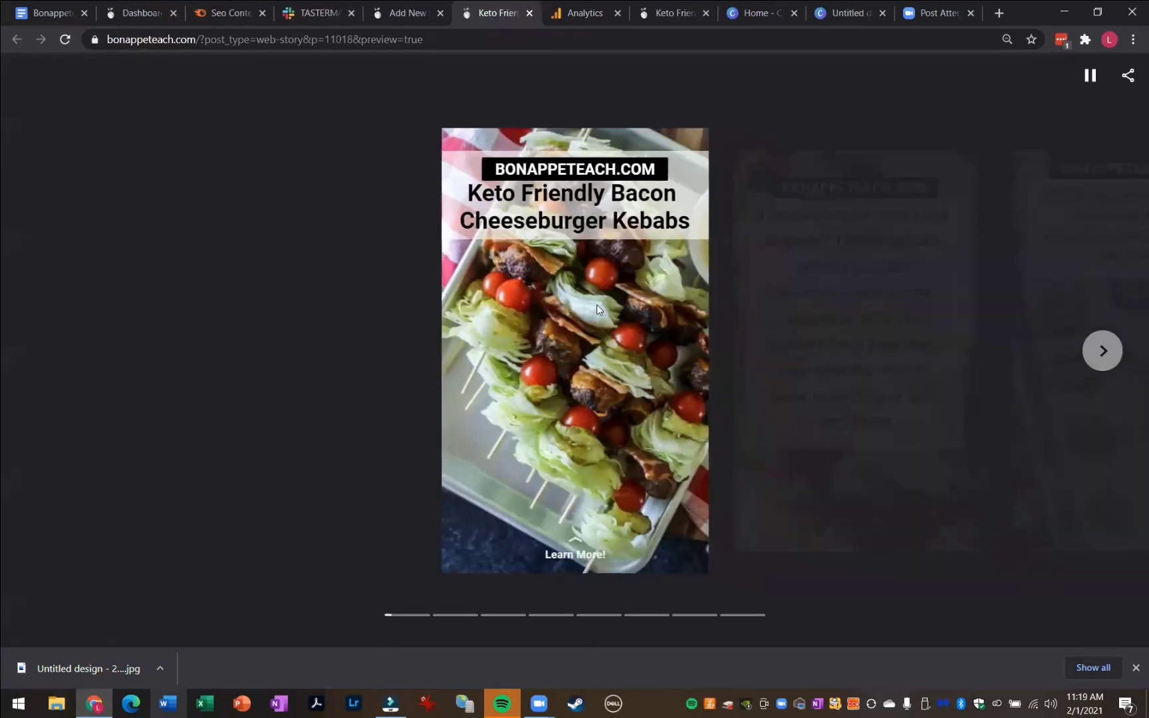
pyautogui.click(1107, 353)
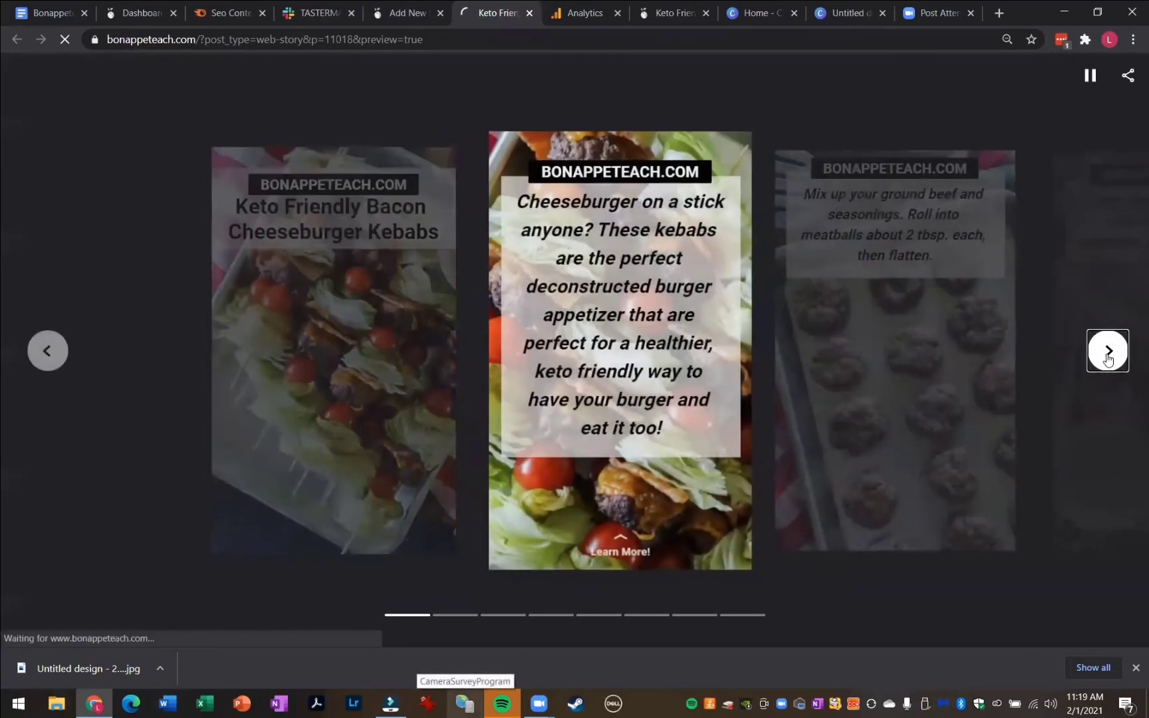
pyautogui.click(1108, 353)
pyautogui.click(1107, 353)
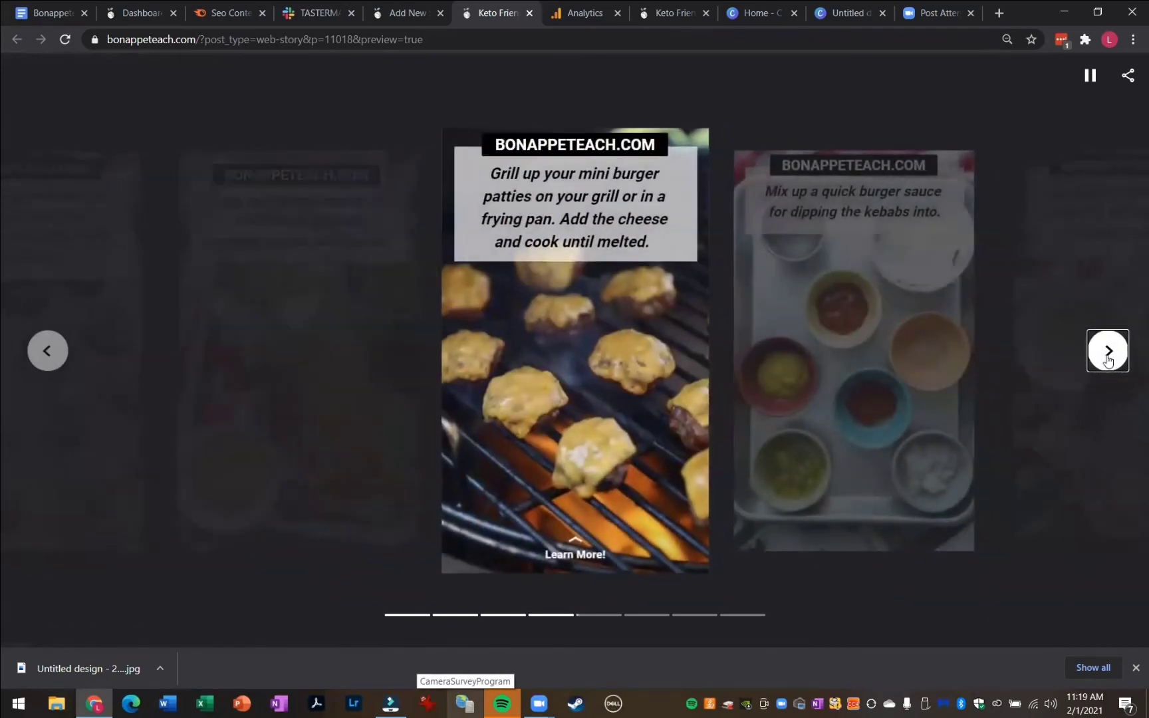
pyautogui.click(1107, 354)
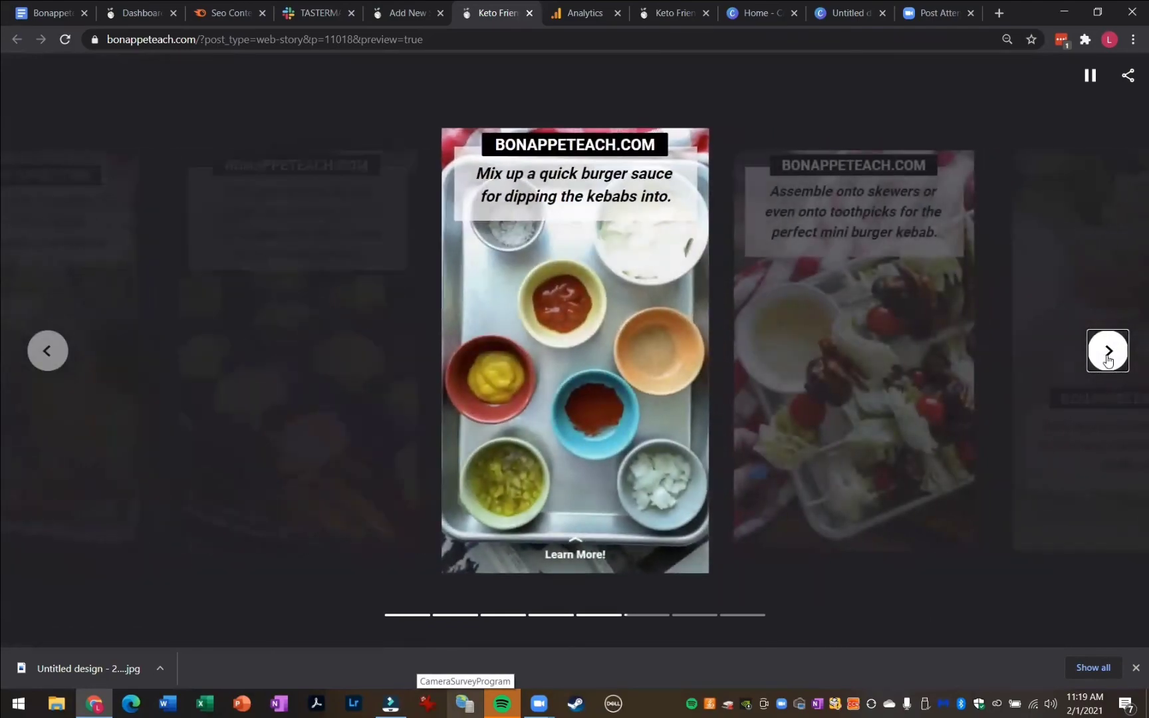
pyautogui.click(1108, 354)
pyautogui.click(1108, 353)
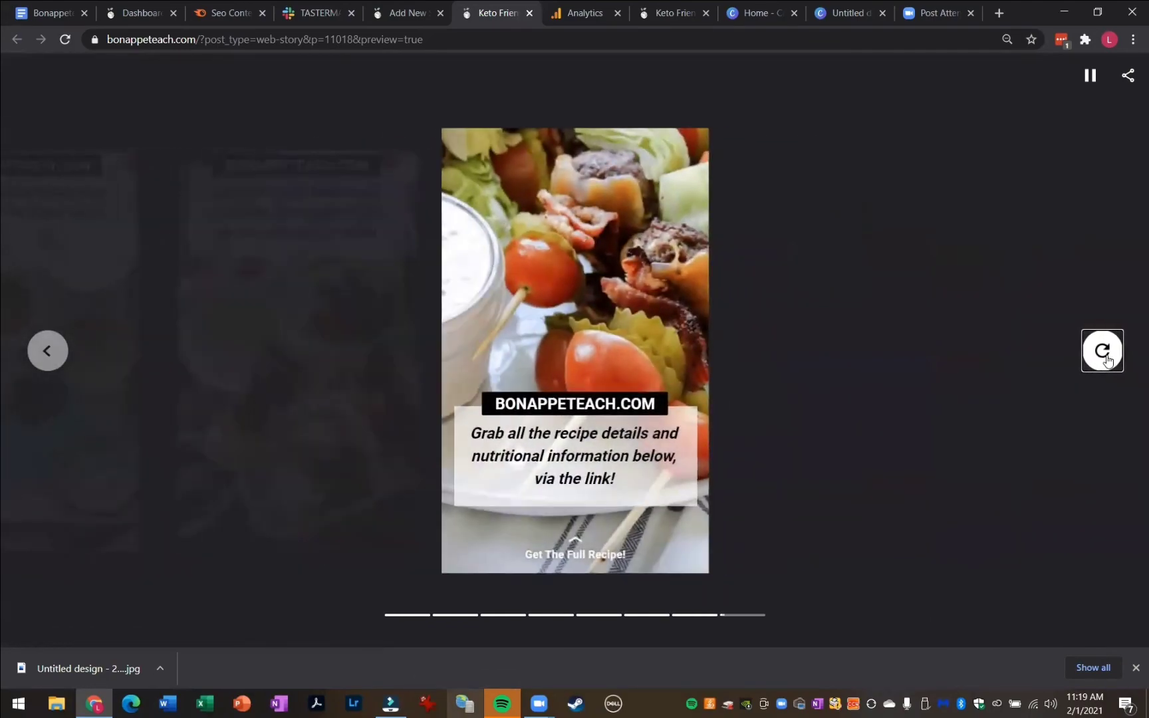
# Return to the story editor and look over the document's visibility and publishing settings
pyautogui.click(409, 13)
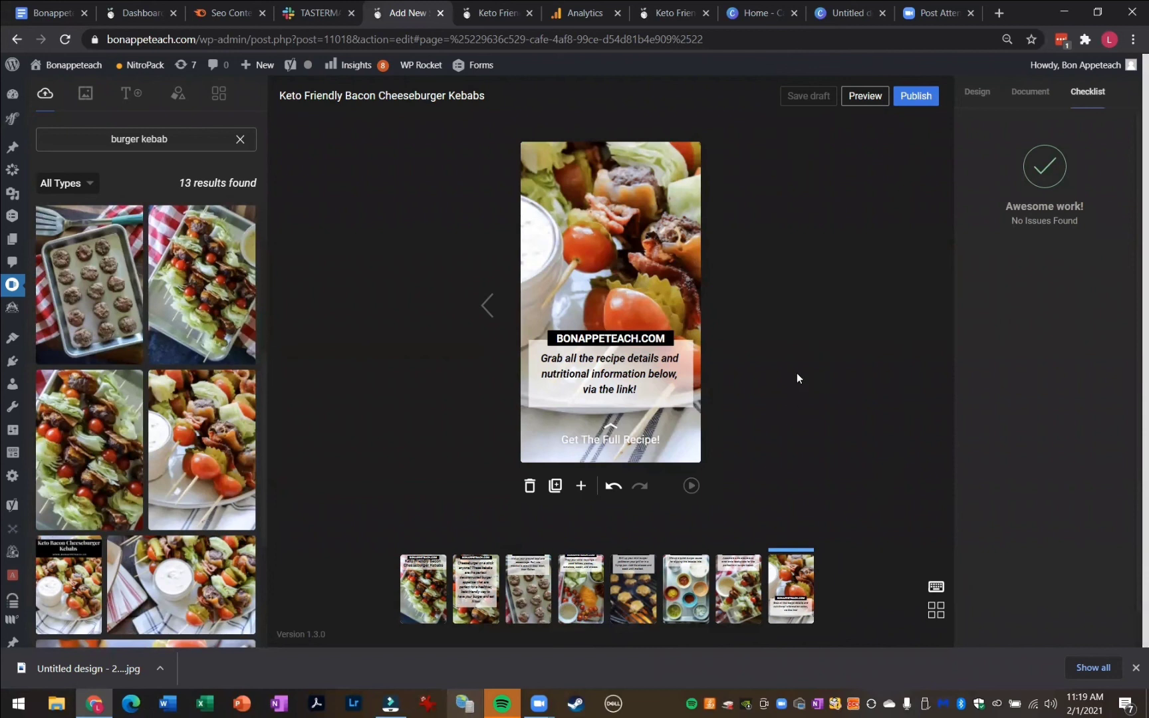
pyautogui.click(1030, 93)
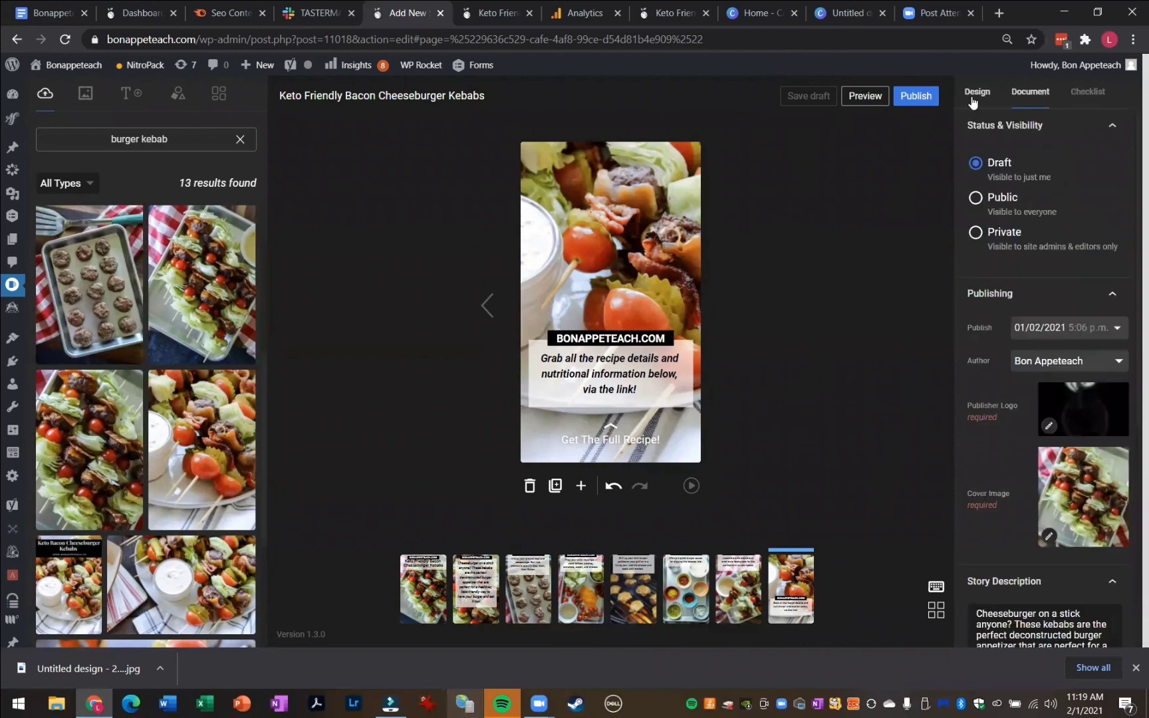
pyautogui.click(974, 98)
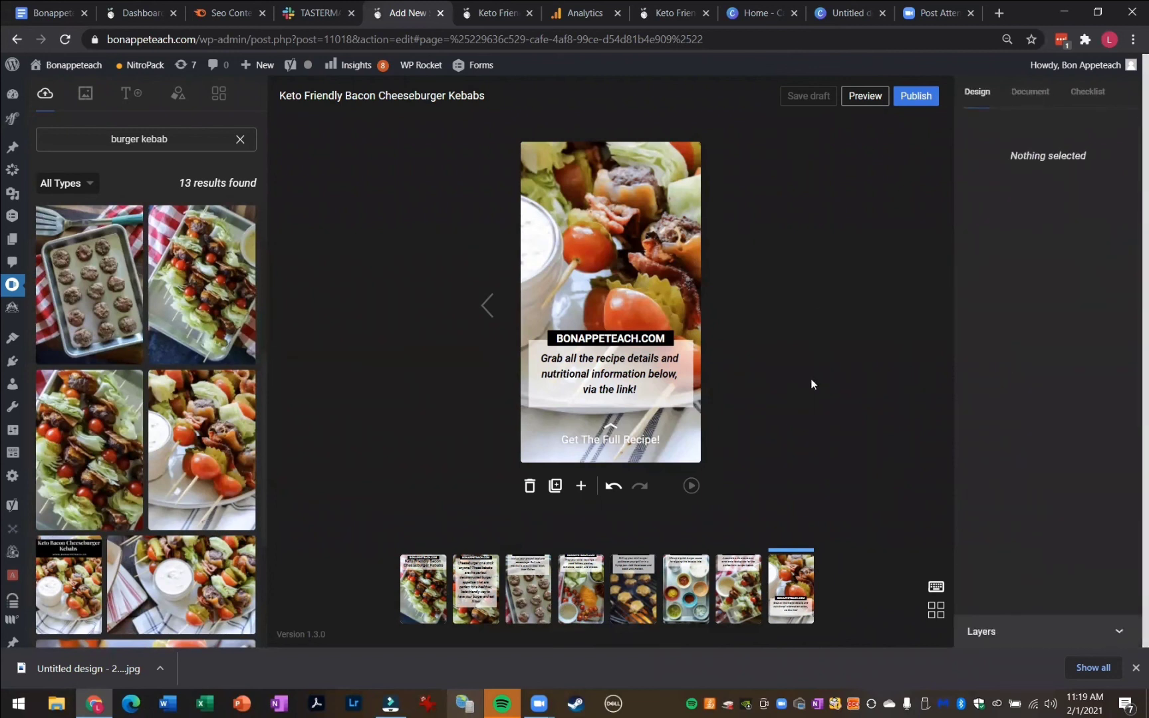